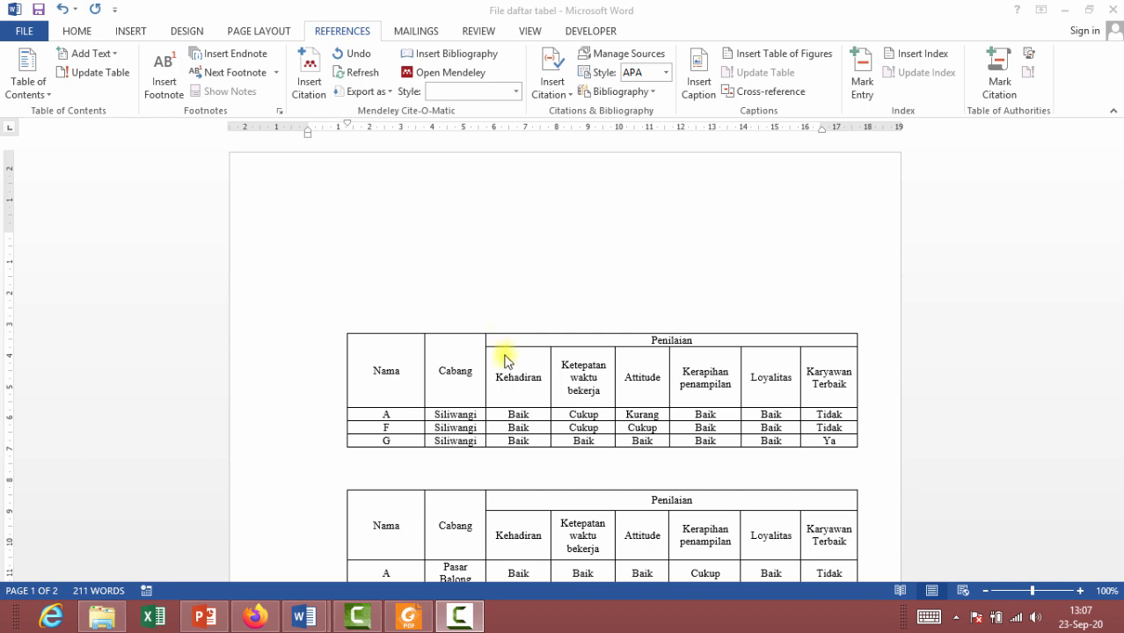
- Look through the tables on both pages of the document
click(509, 293)
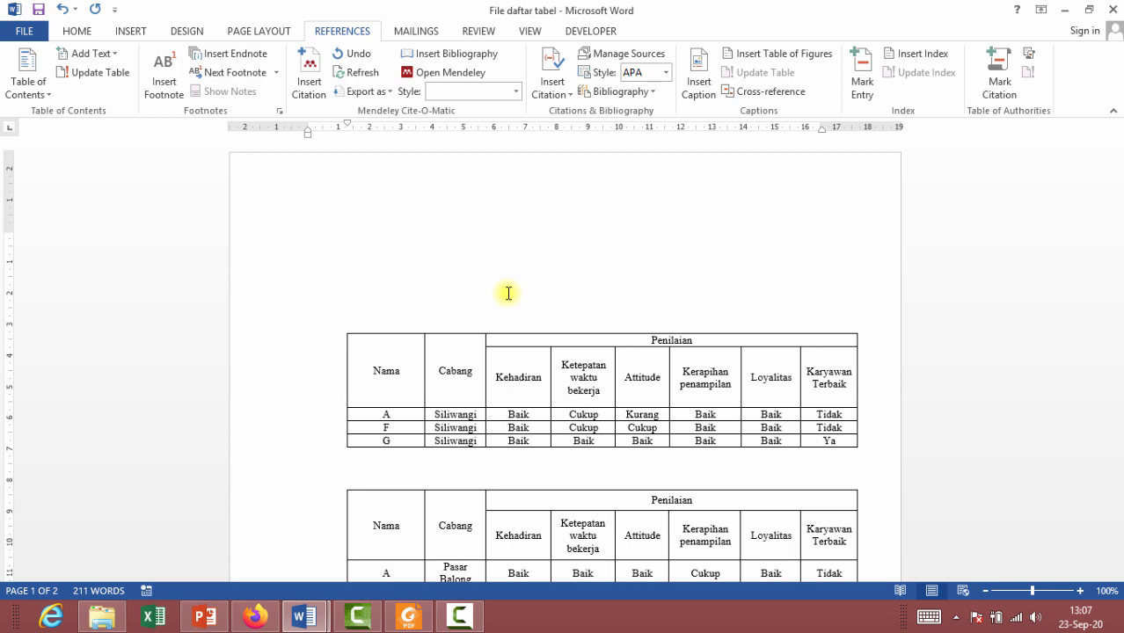
scroll(509, 293, down, 7)
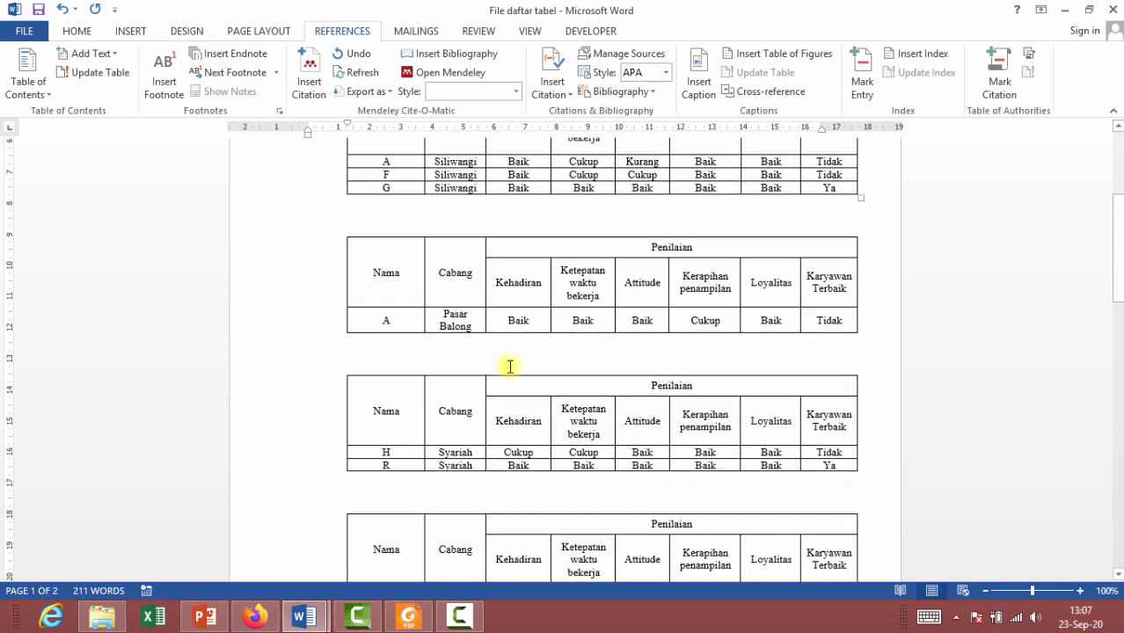
scroll(510, 367, down, 9)
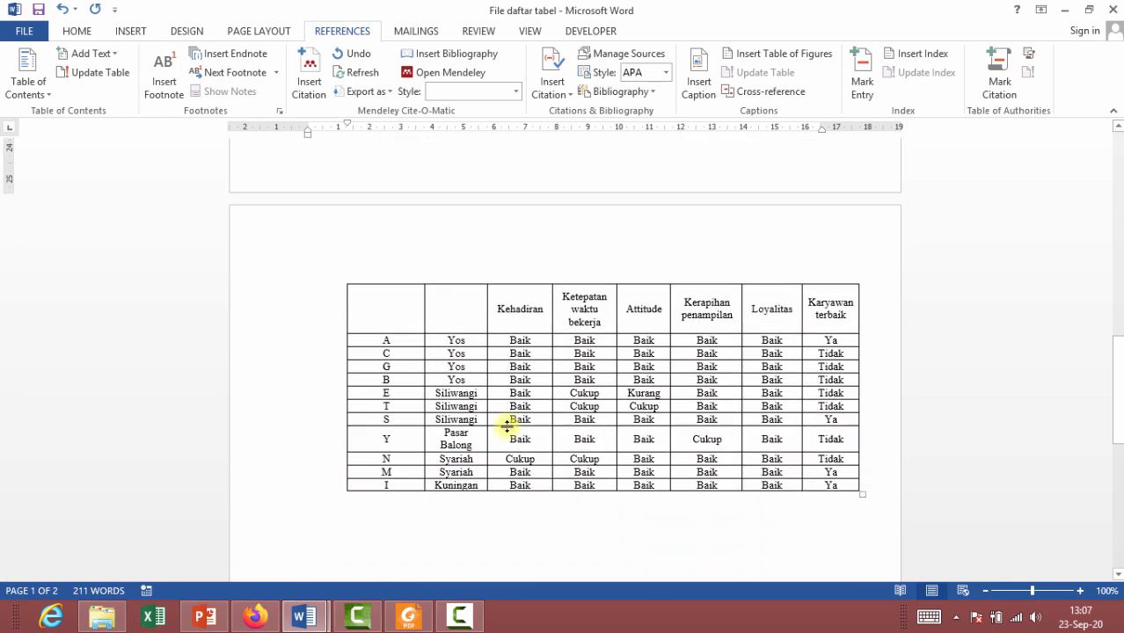
scroll(522, 409, up, 12)
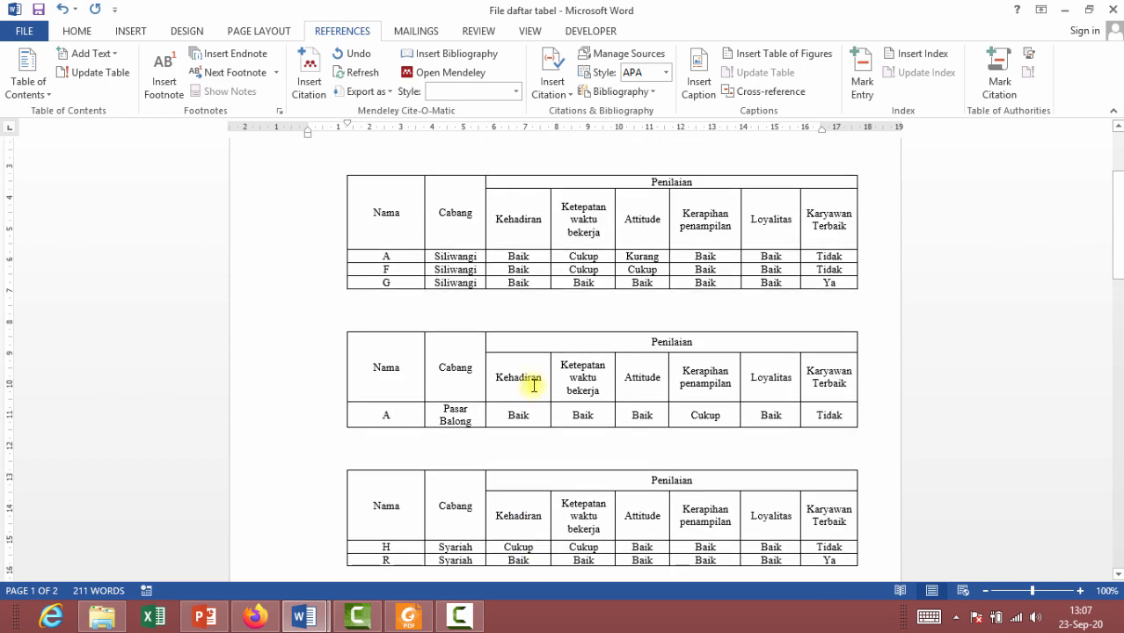
scroll(532, 385, up, 4)
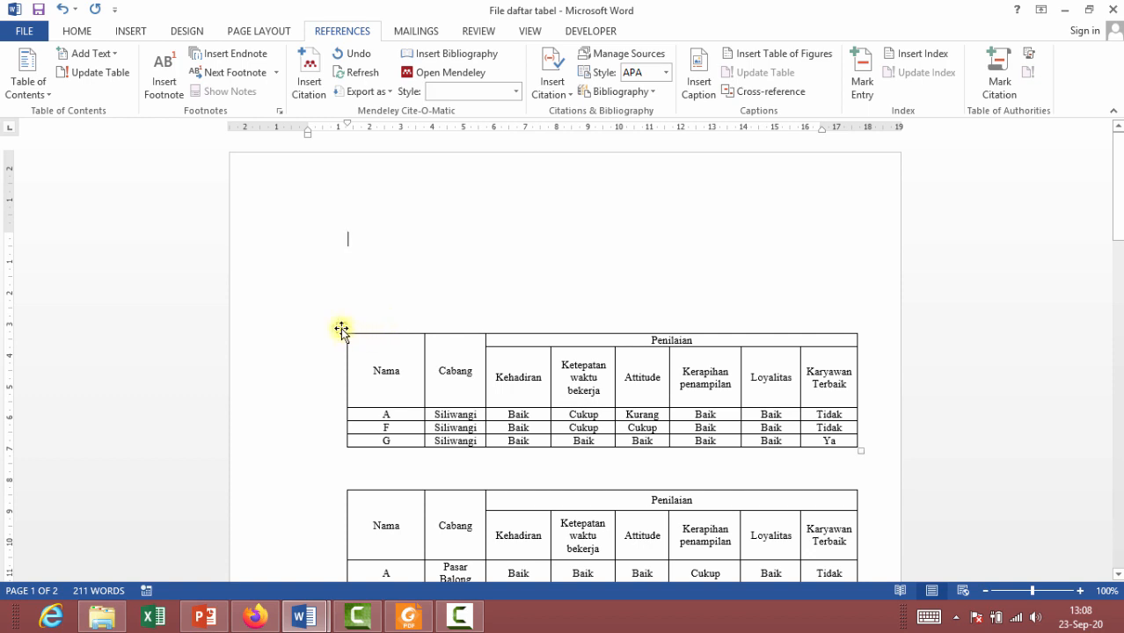
- Start a caption for the first table and create the new caption label "Tabel 2."
click(342, 328)
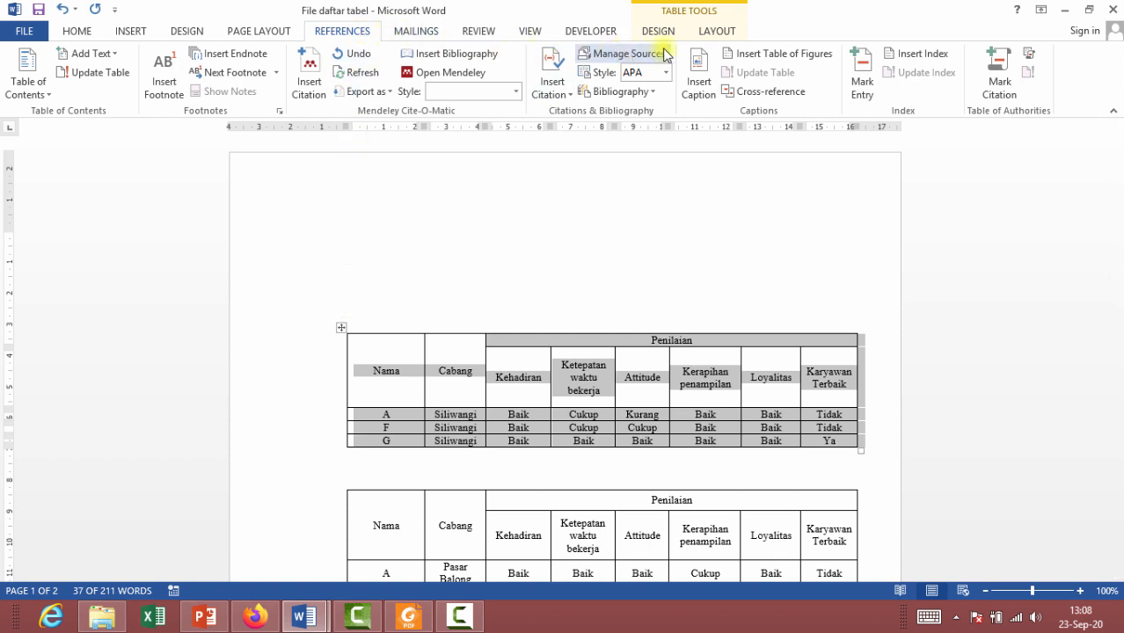
click(713, 81)
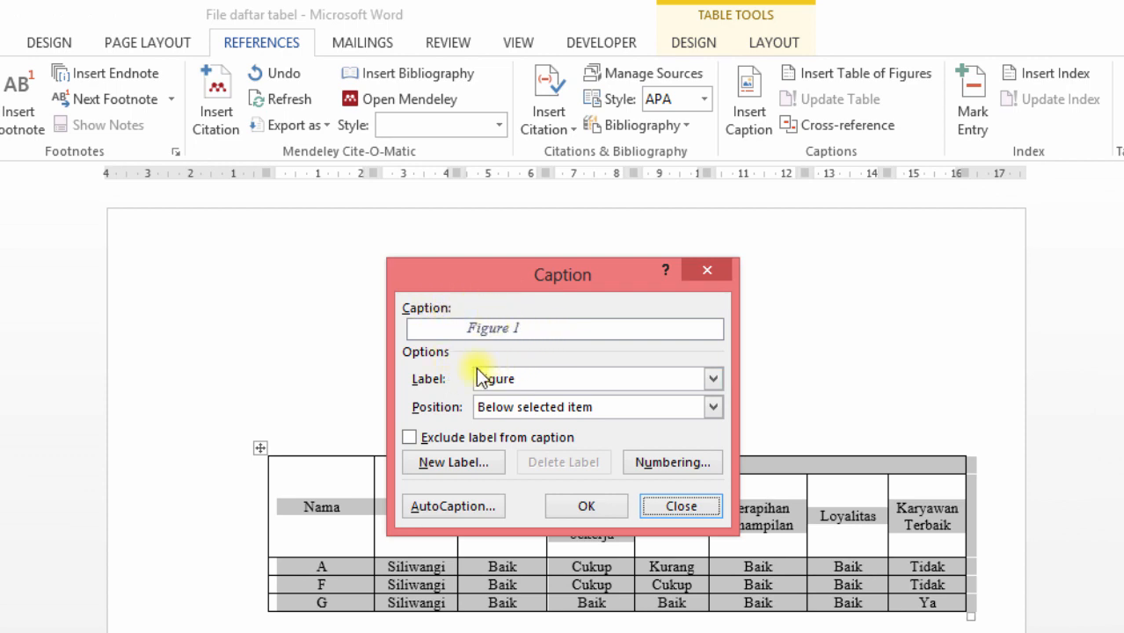
click(505, 375)
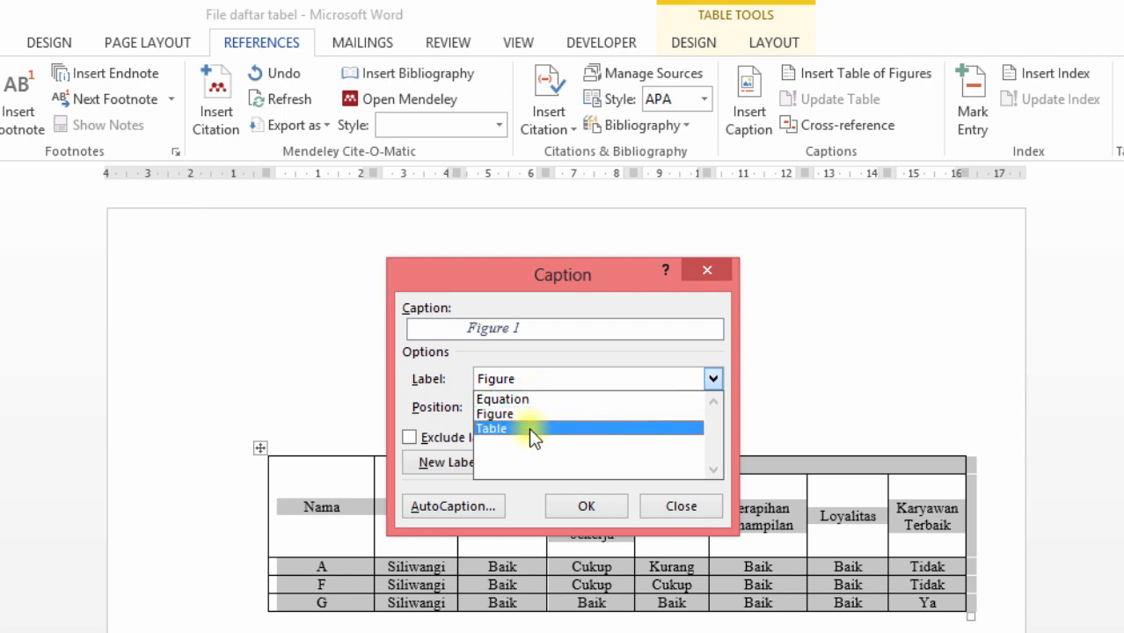
click(445, 393)
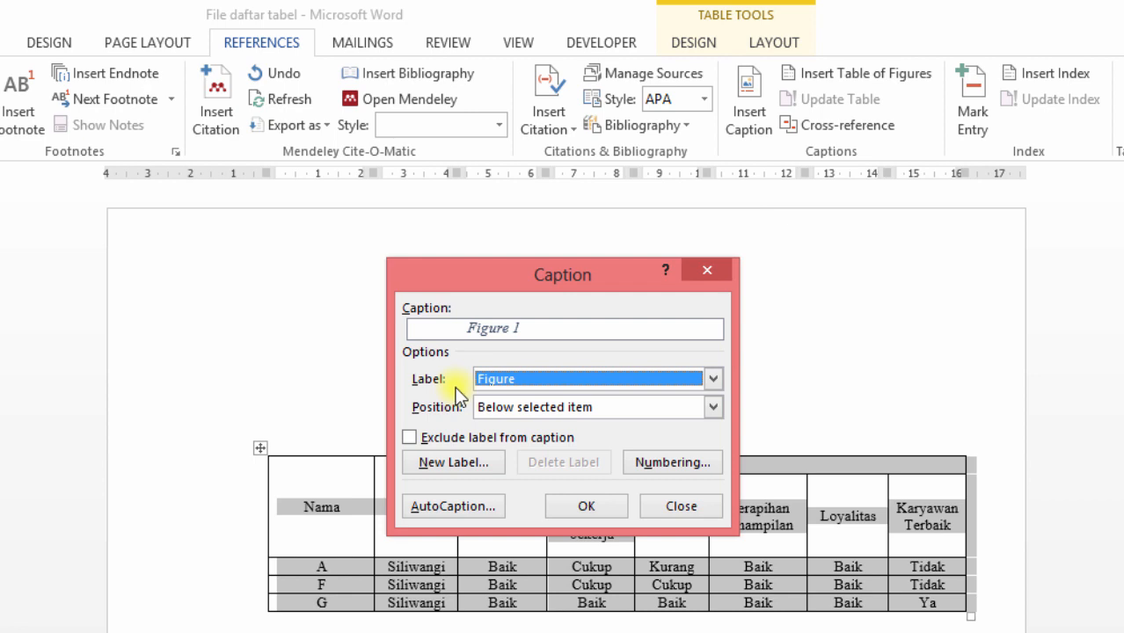
click(454, 463)
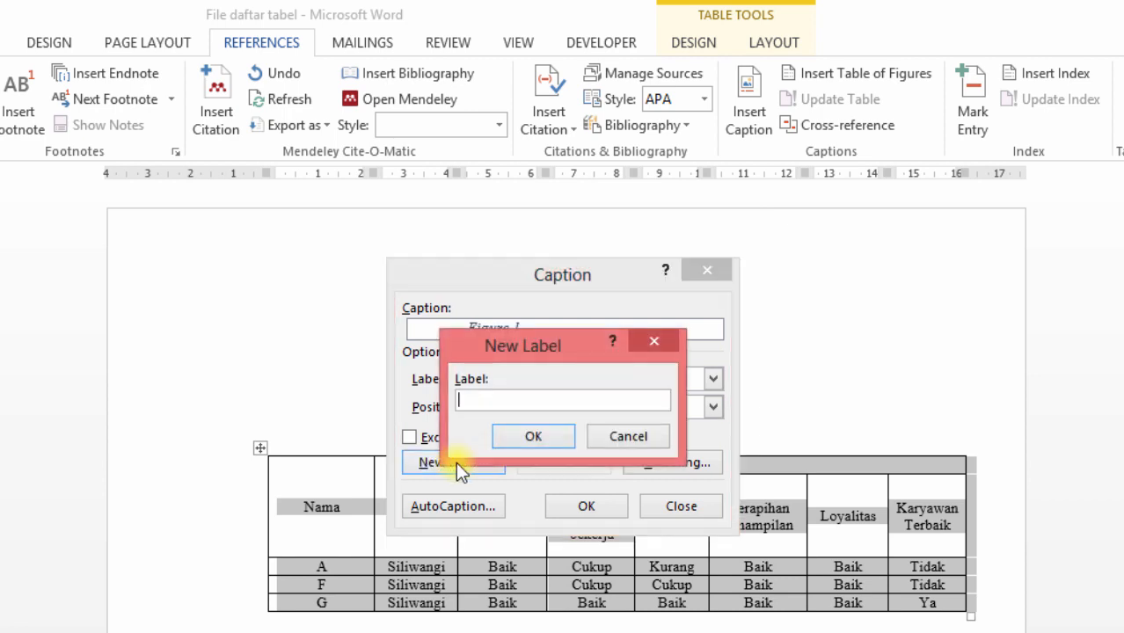
text(Tabel)
text(2.)
click(512, 439)
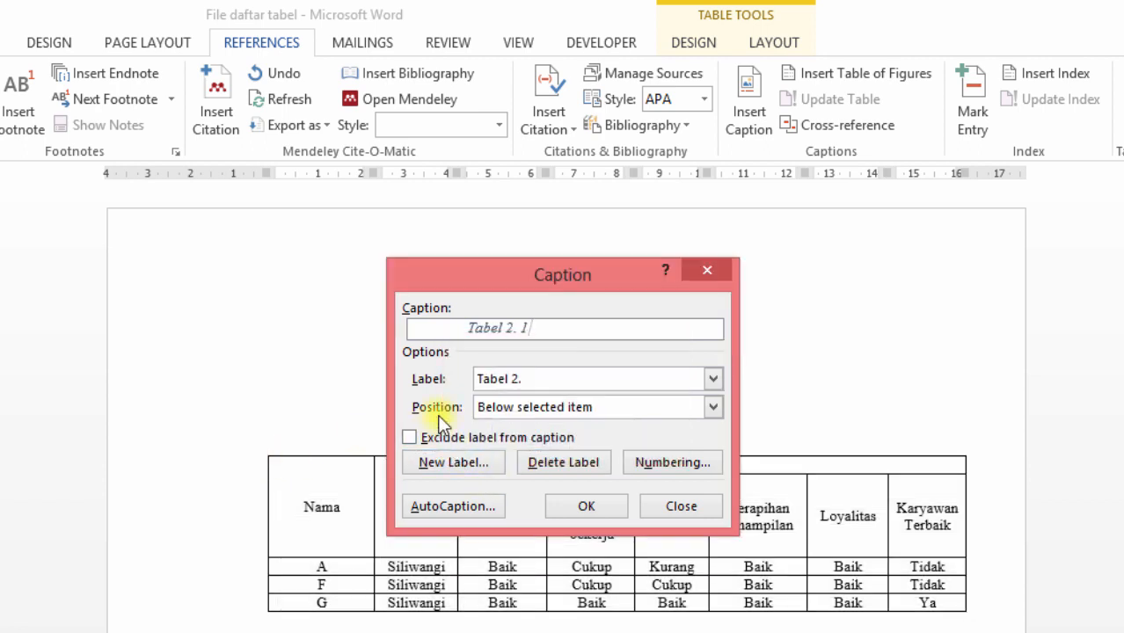
- Position the caption above the first table with the 1, 2, 3 number format and insert it
click(511, 409)
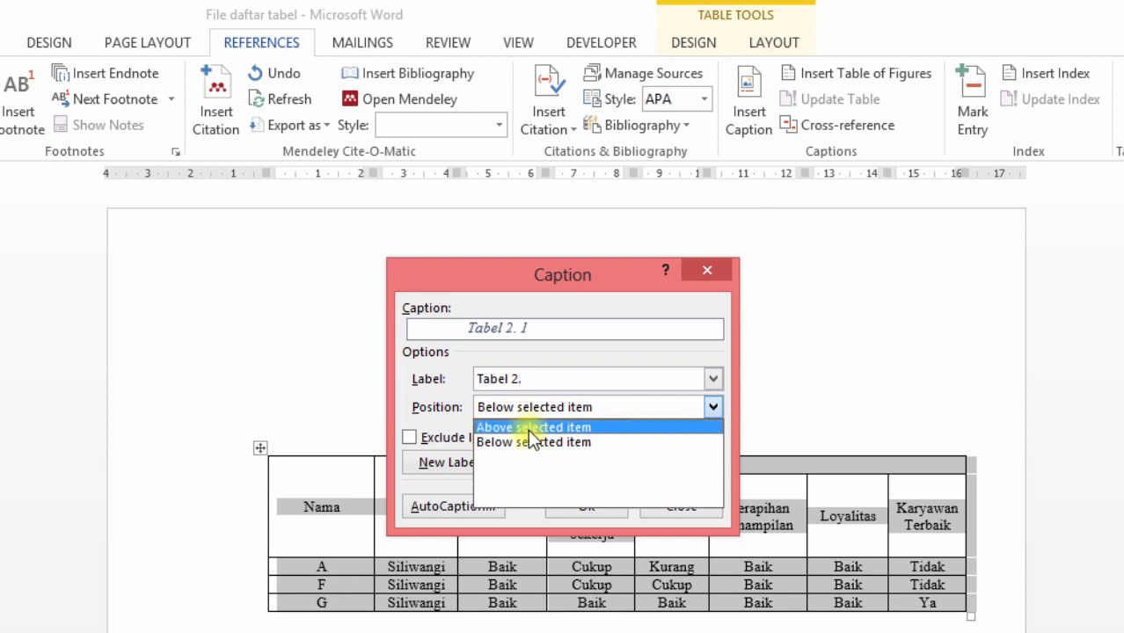
click(534, 427)
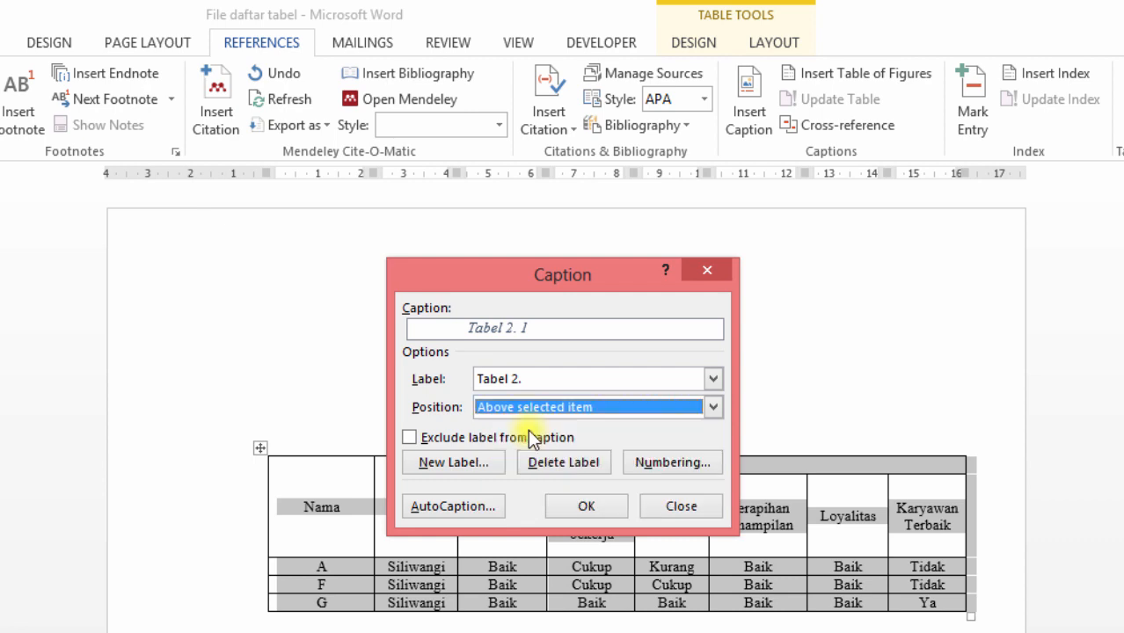
click(651, 451)
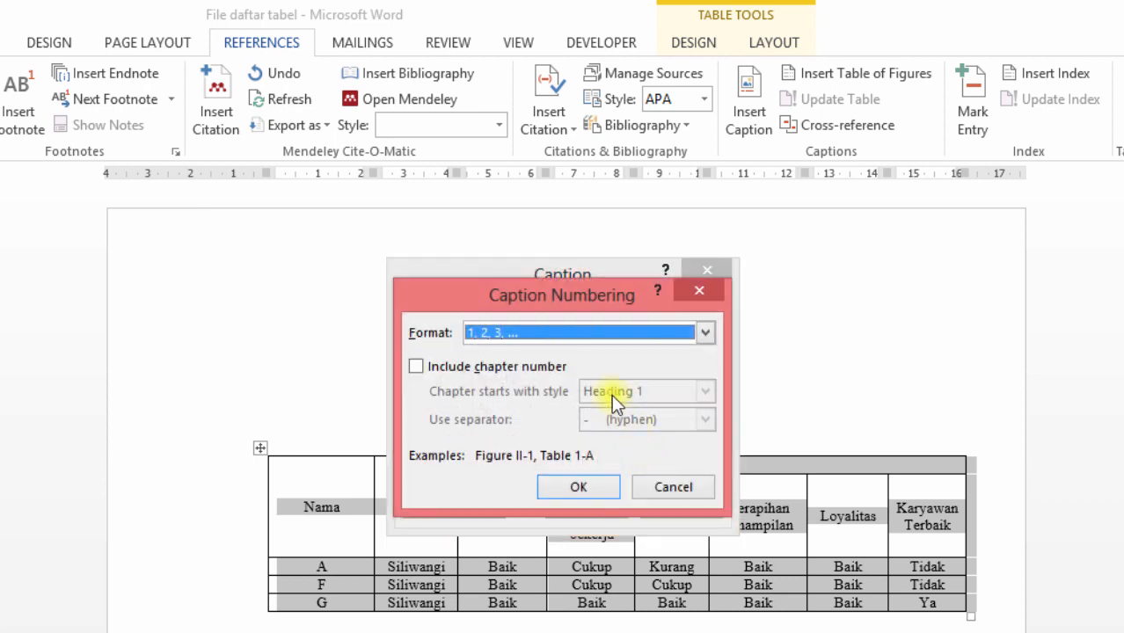
click(554, 338)
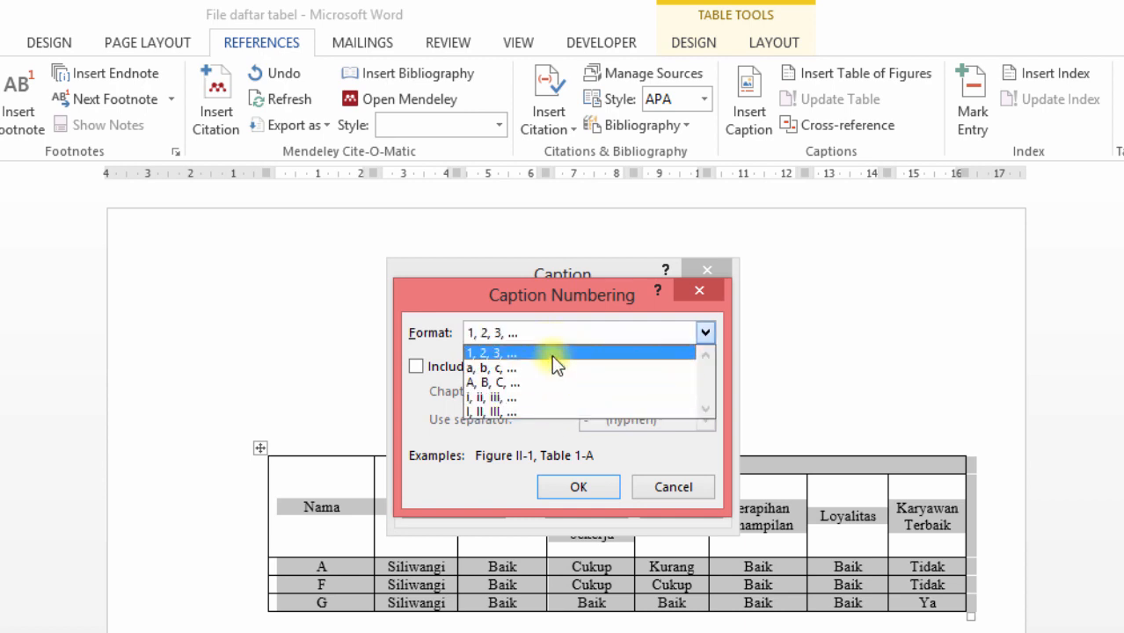
click(551, 354)
click(589, 486)
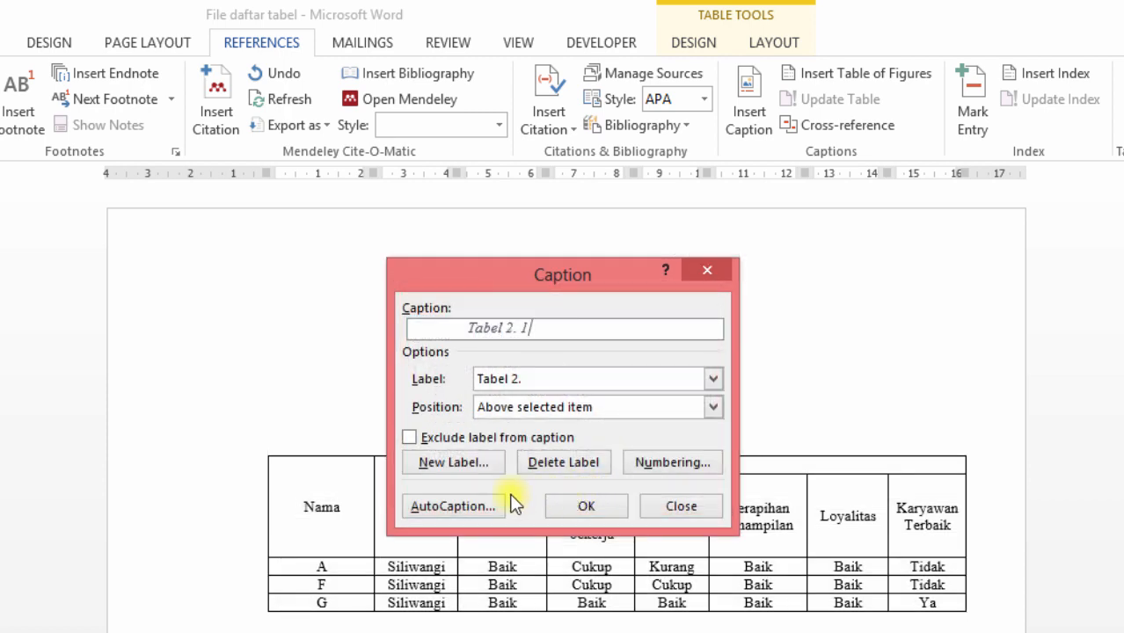
click(577, 506)
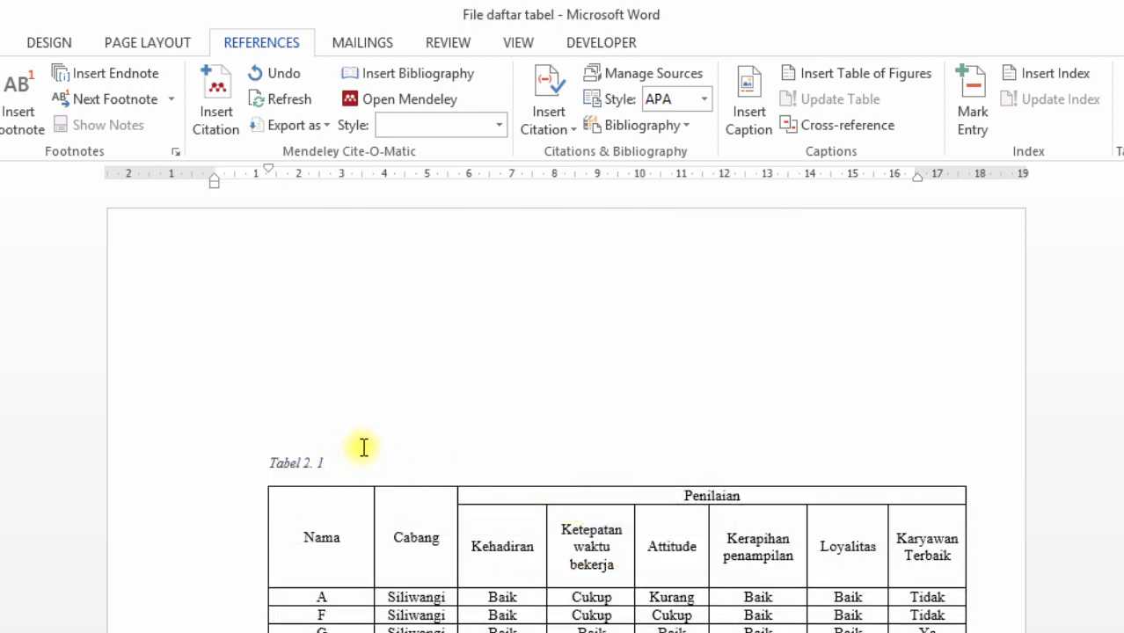
- Add the title "Data Rekap Cabang Siliwangi" after the first table's caption number
text(Data Rekapa)
key(BackSpace)
text(Cabang)
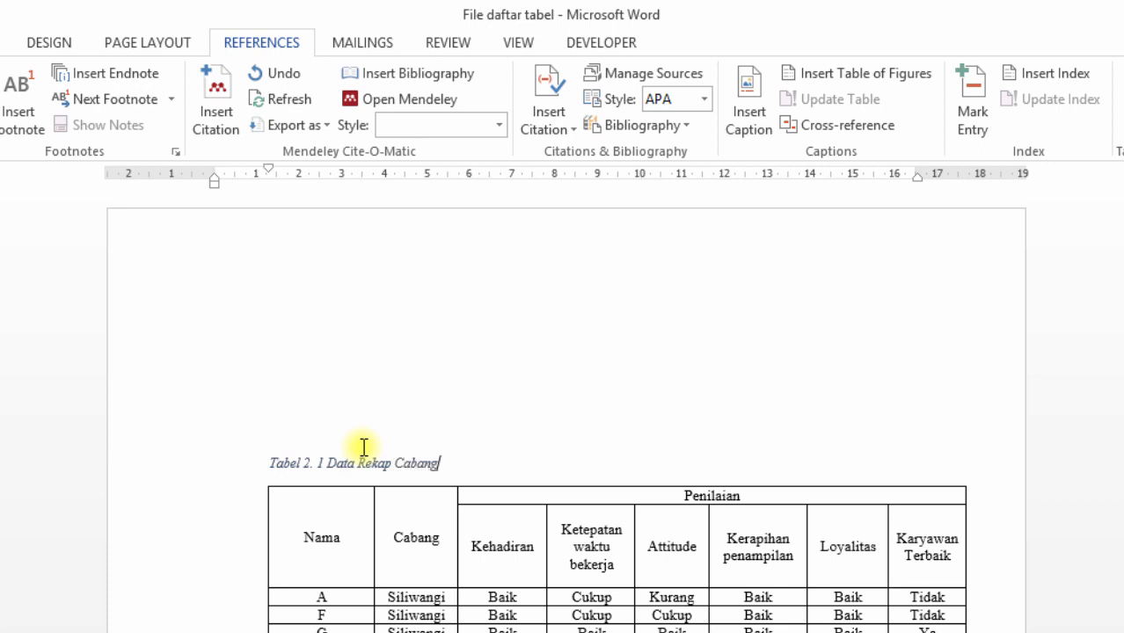
text( Siliwangi)
- Make the first table's whole caption bold, remove its italics and center it
click(164, 469)
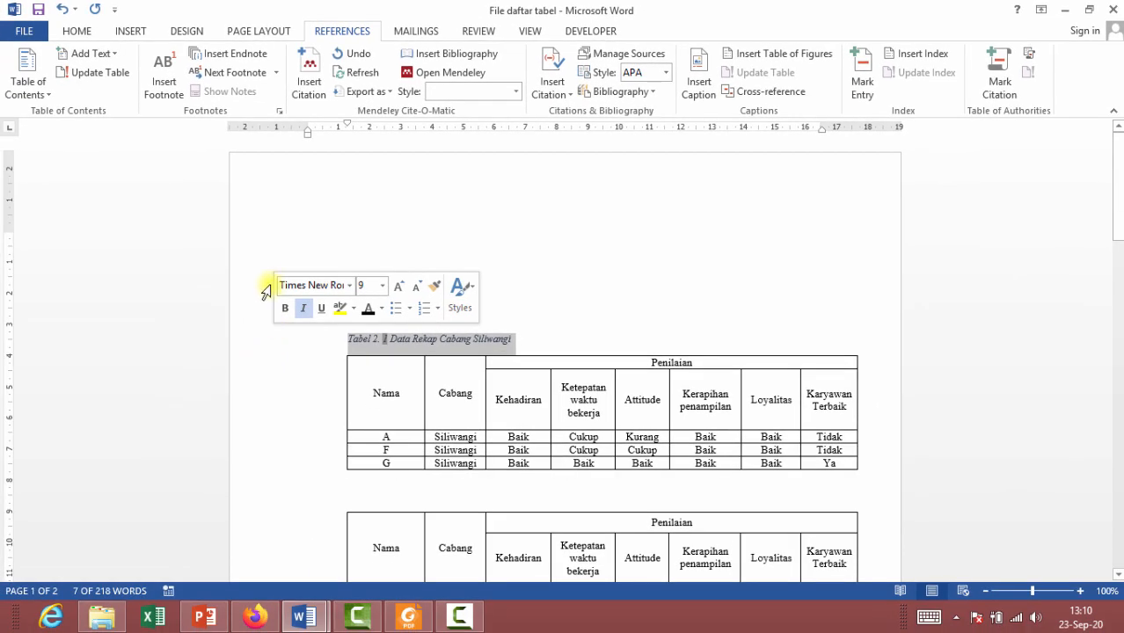
click(77, 32)
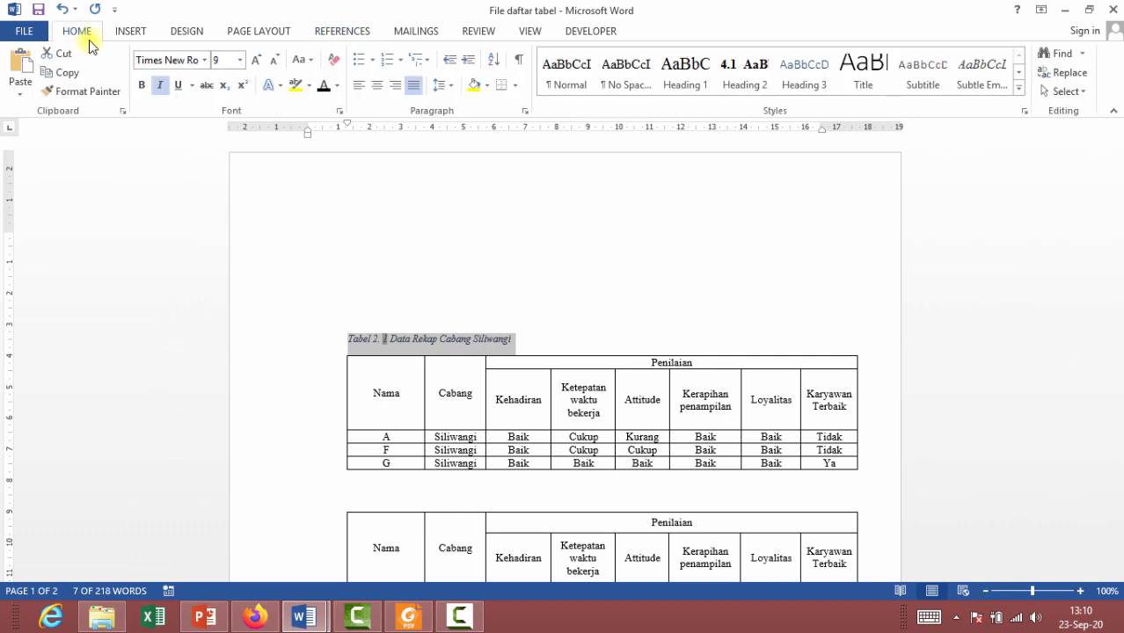
click(140, 82)
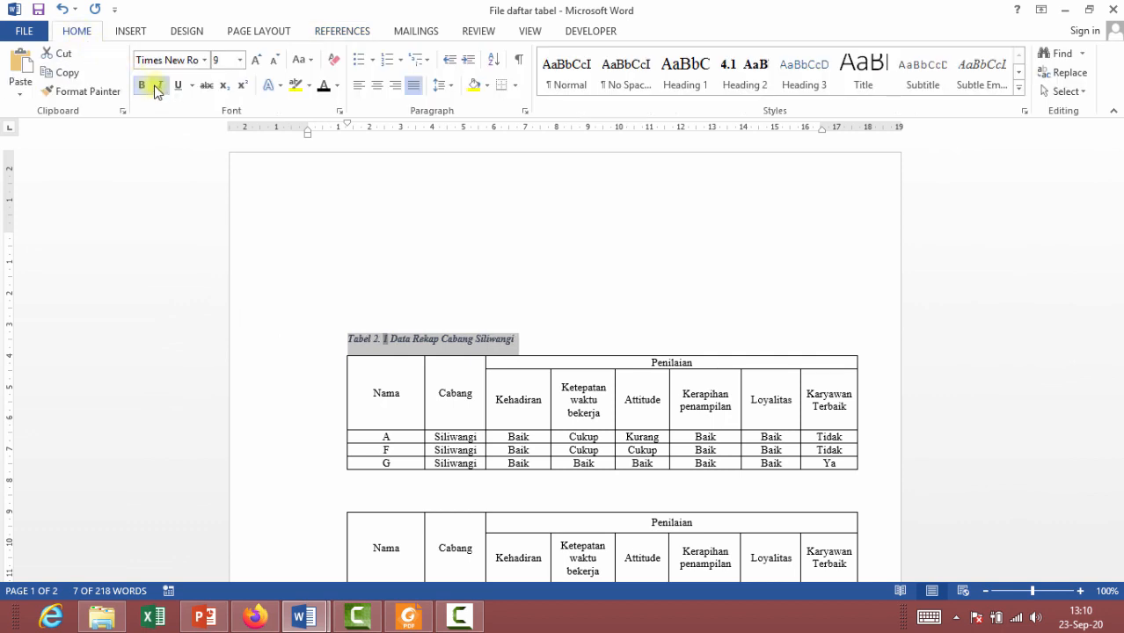
click(163, 90)
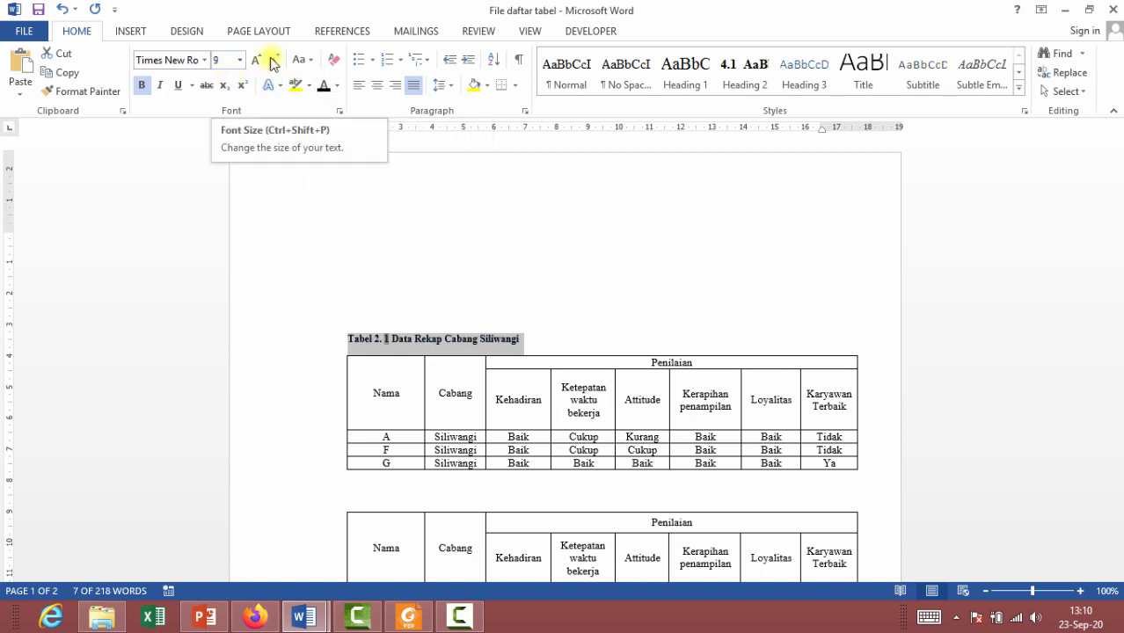
click(377, 85)
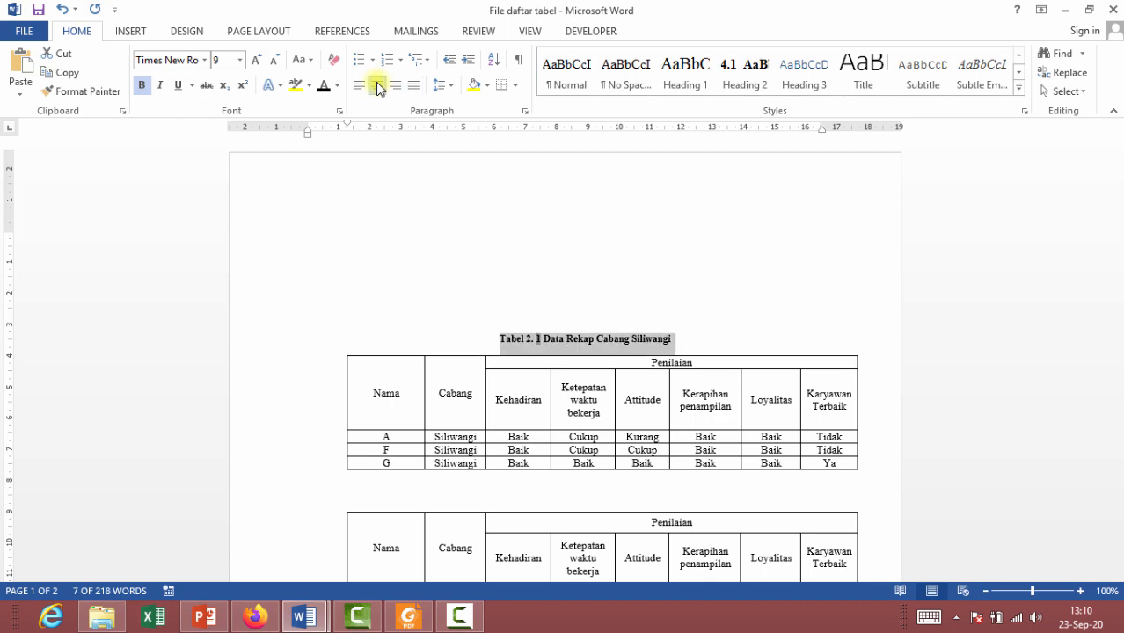
- Set the paragraph spacing after the first table's caption to 0 pt
click(523, 113)
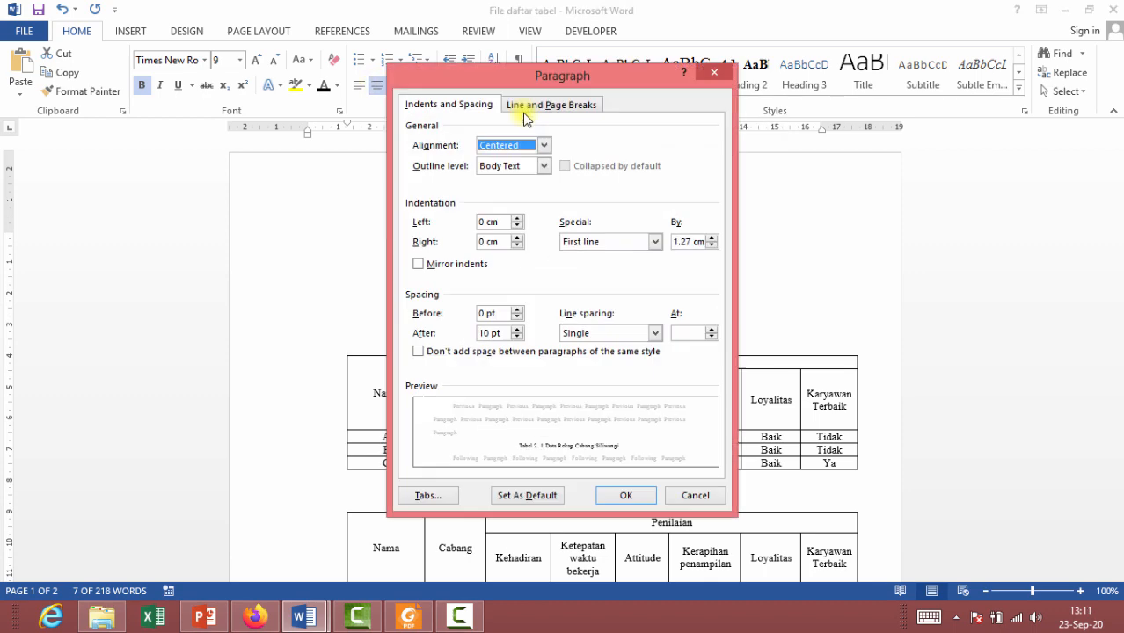
click(519, 339)
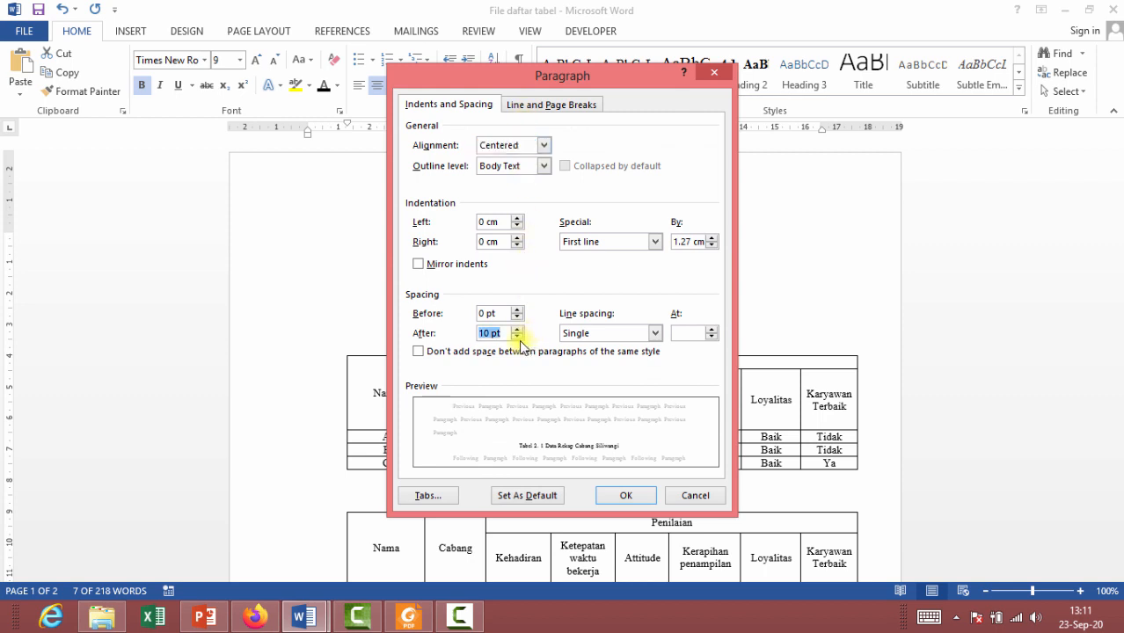
click(518, 337)
click(518, 338)
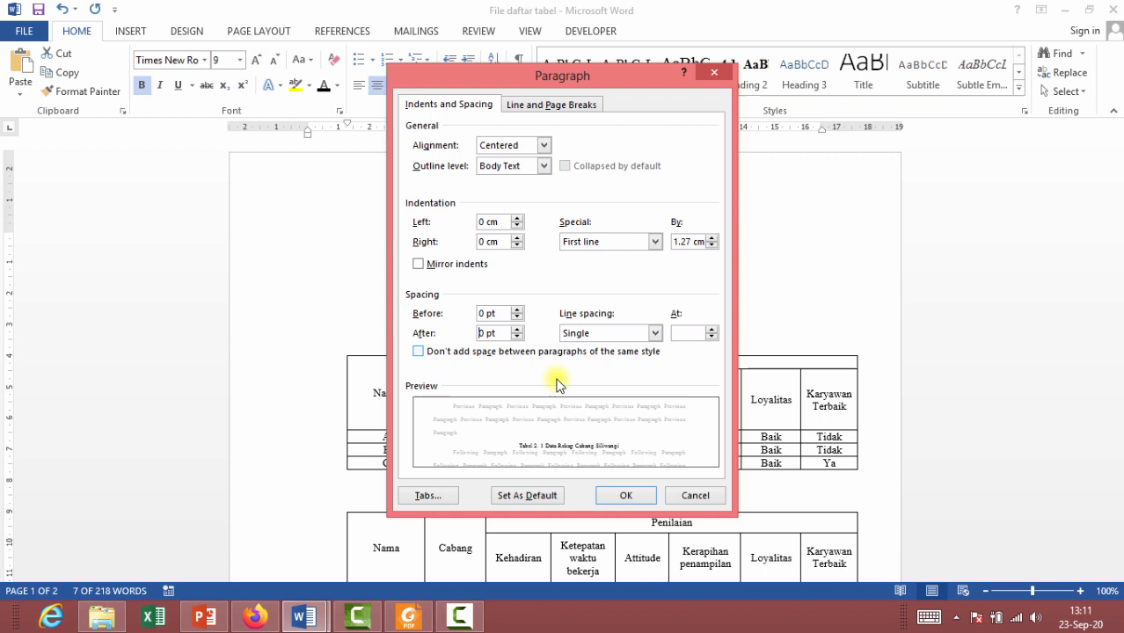
click(623, 496)
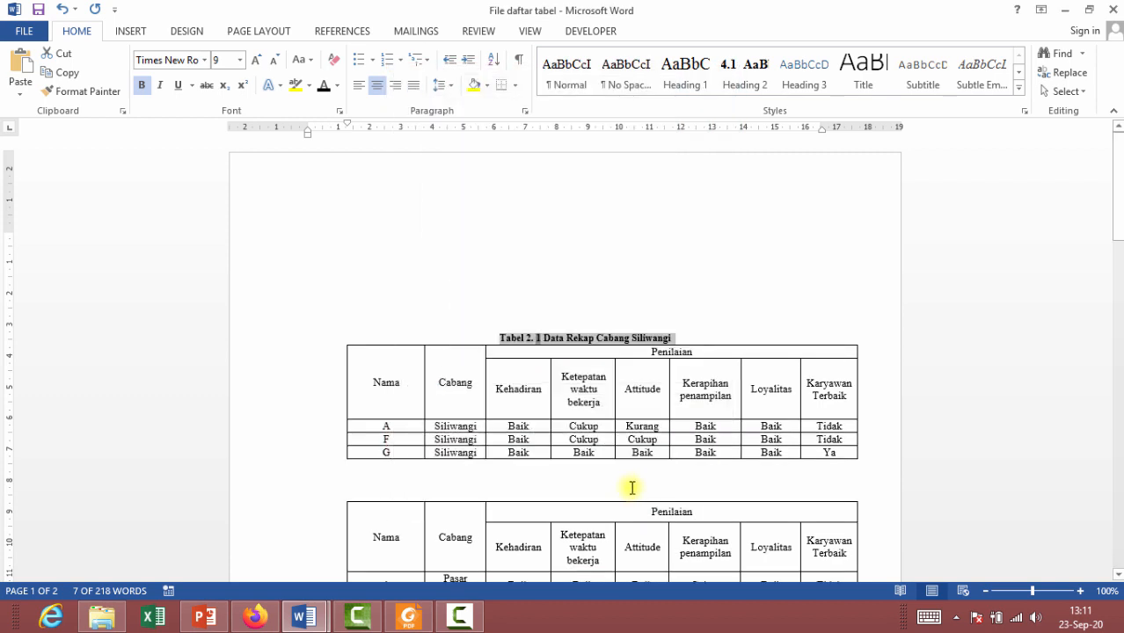
click(647, 285)
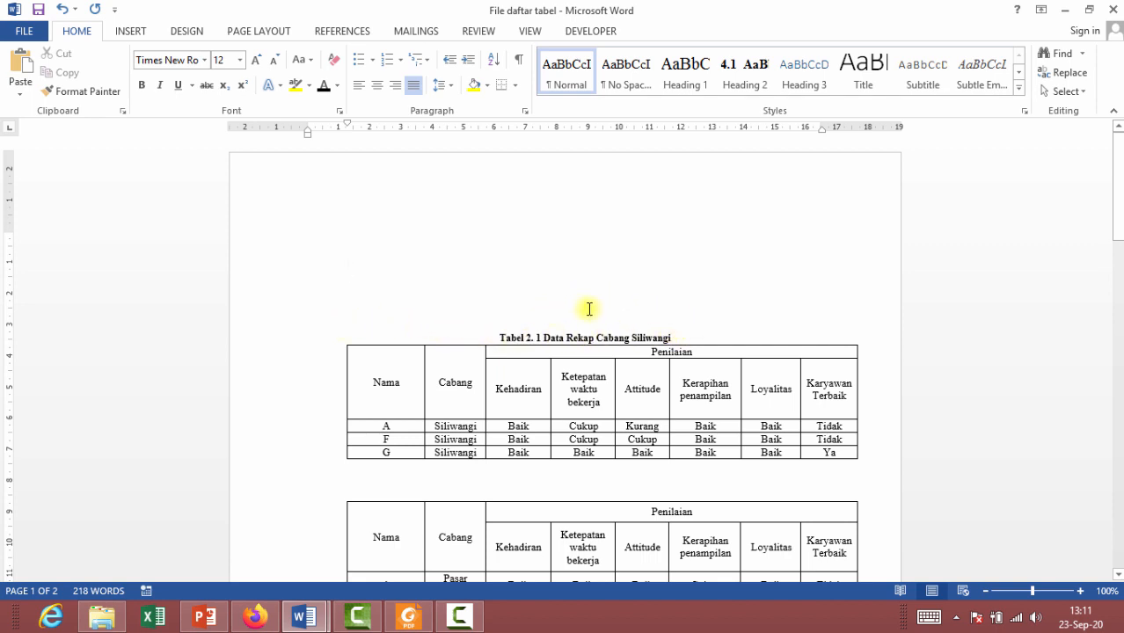
- Insert a "Tabel 2." caption above the second table, titled "Data Rekap Cabang Pasar Balong"
scroll(589, 308, down, 2)
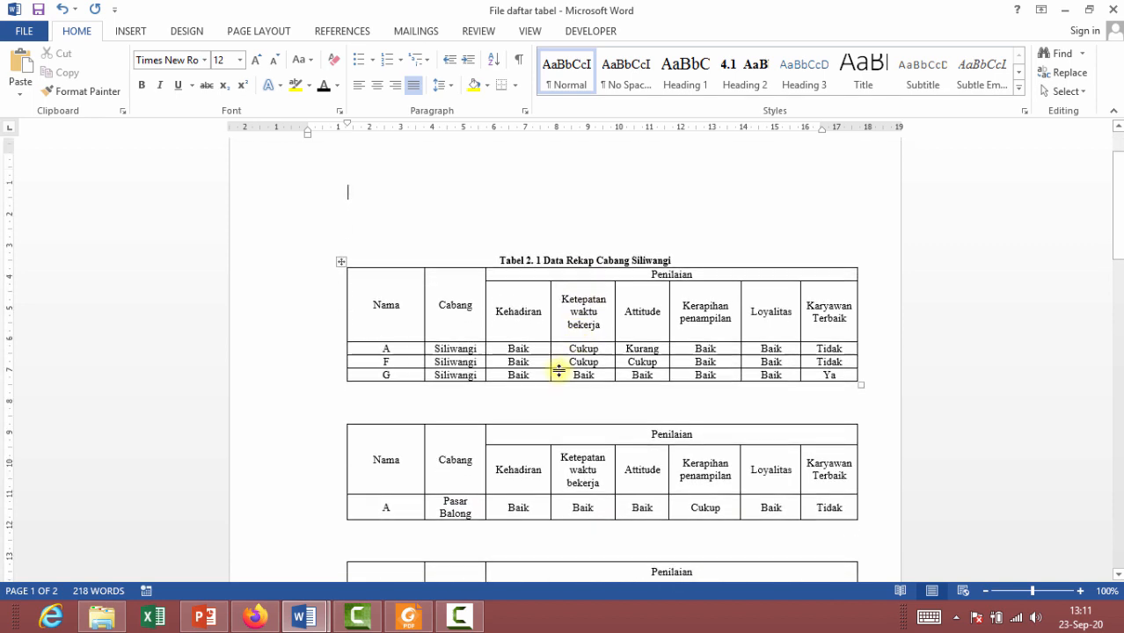
click(357, 428)
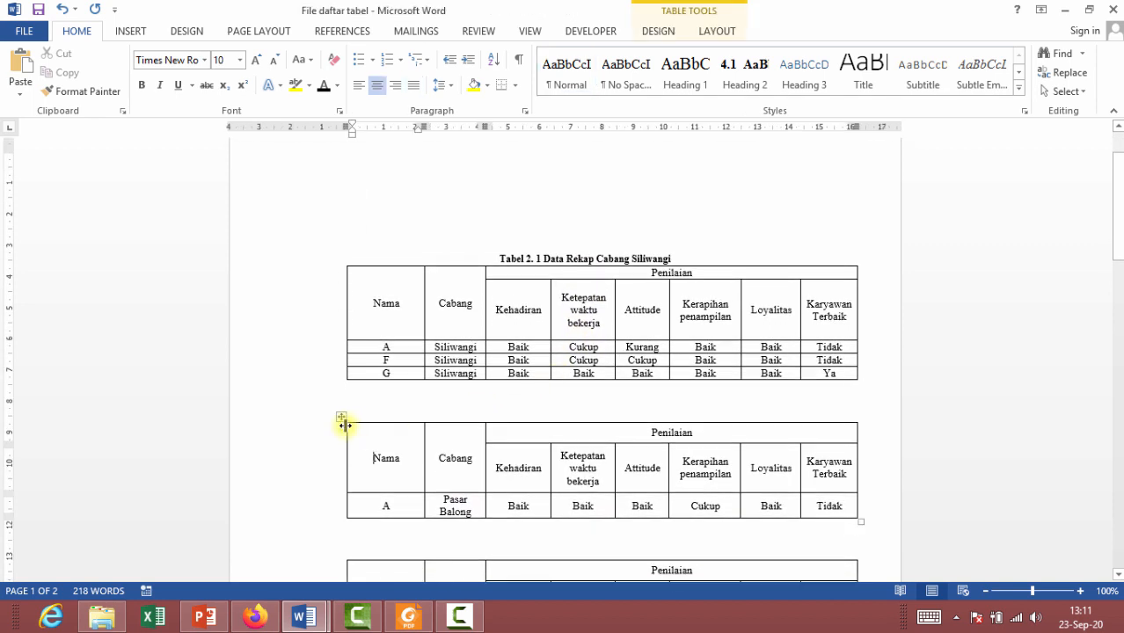
click(341, 417)
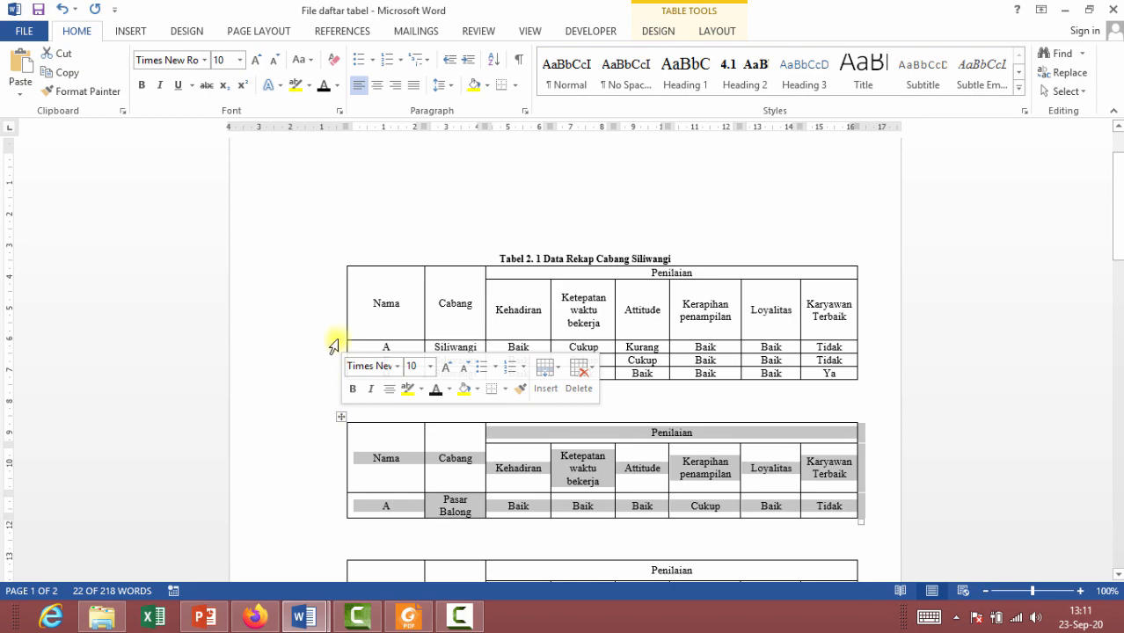
click(356, 33)
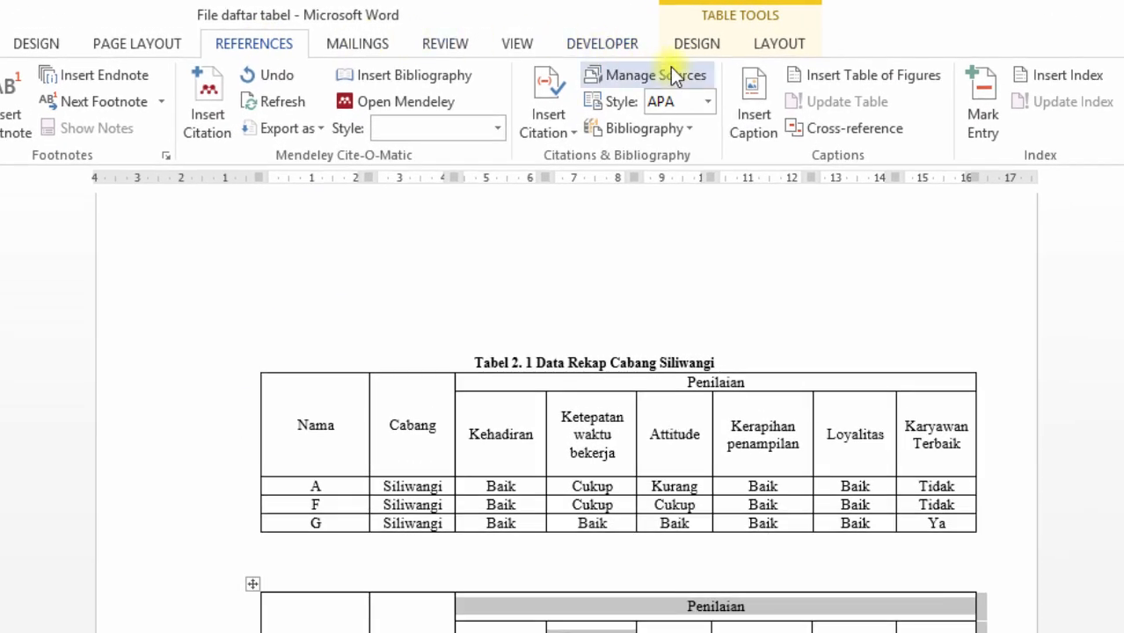
click(760, 104)
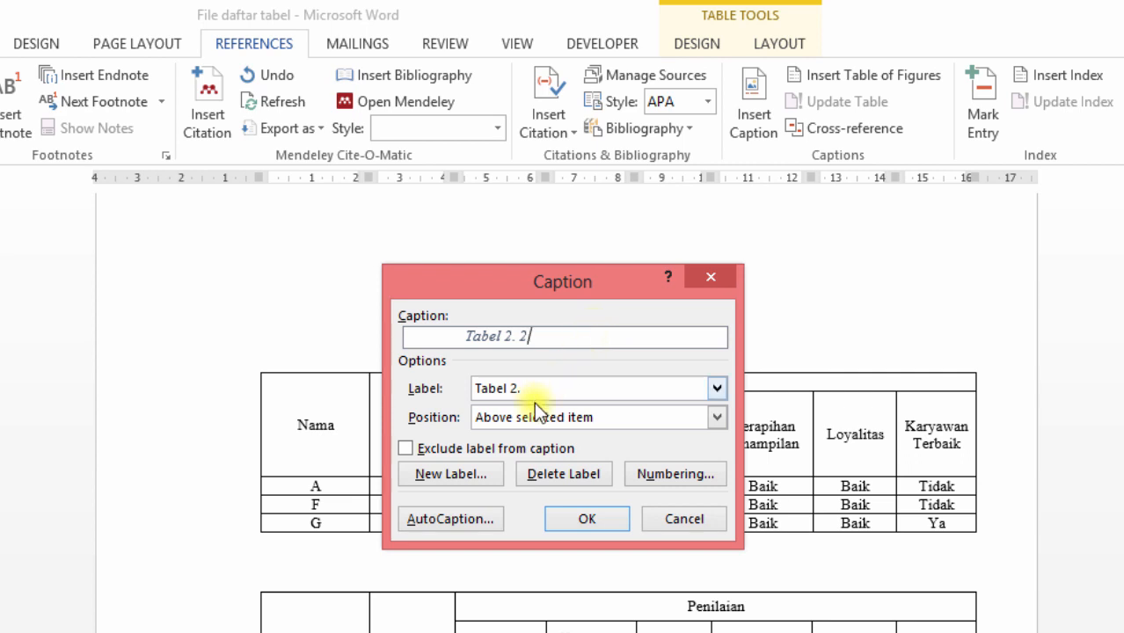
click(574, 520)
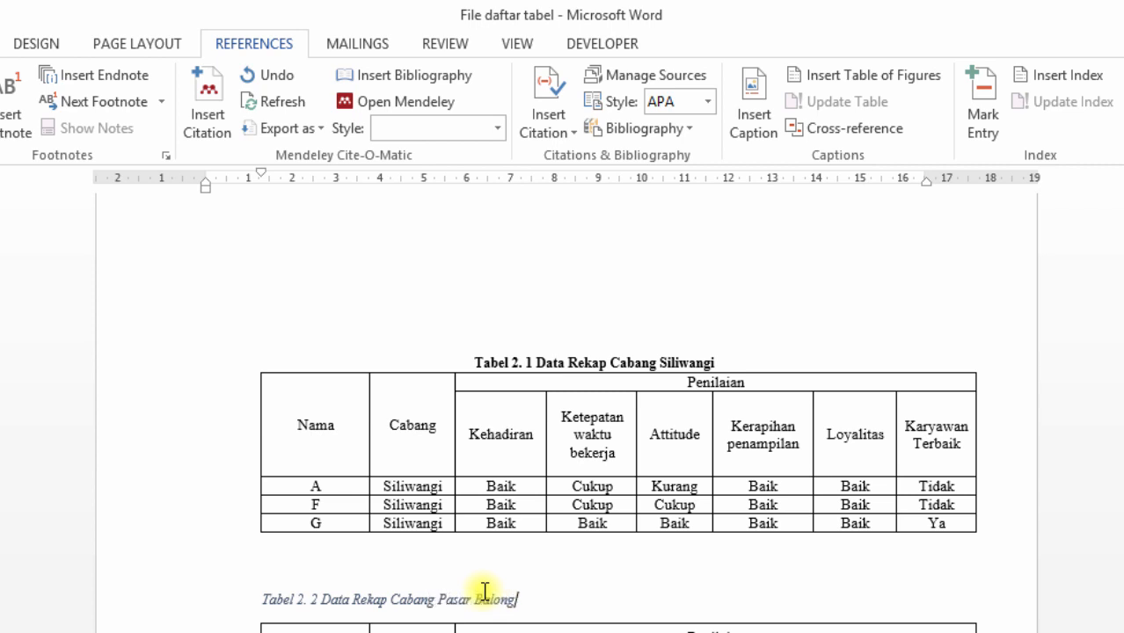
- Make the second table's whole caption bold, non-italic and black, and center it
click(171, 605)
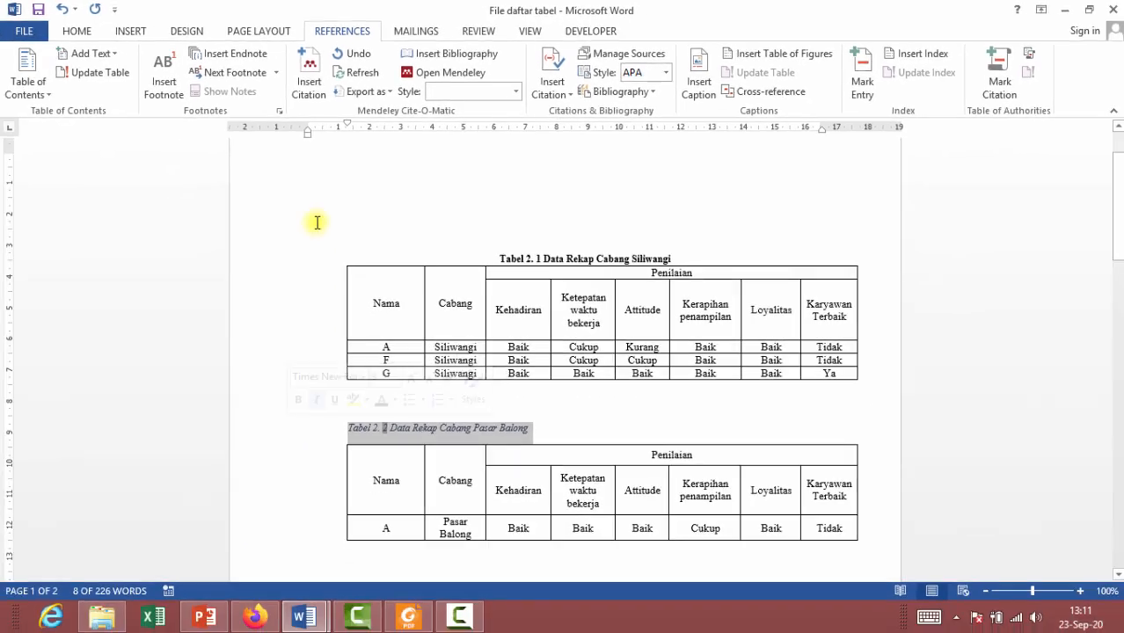
click(76, 31)
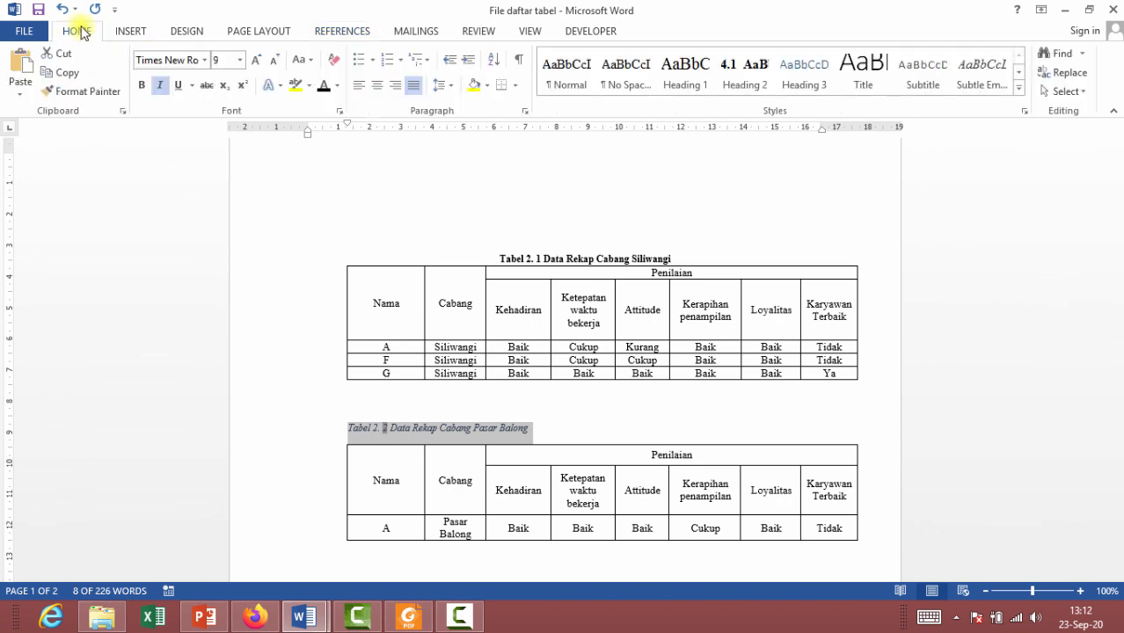
click(142, 85)
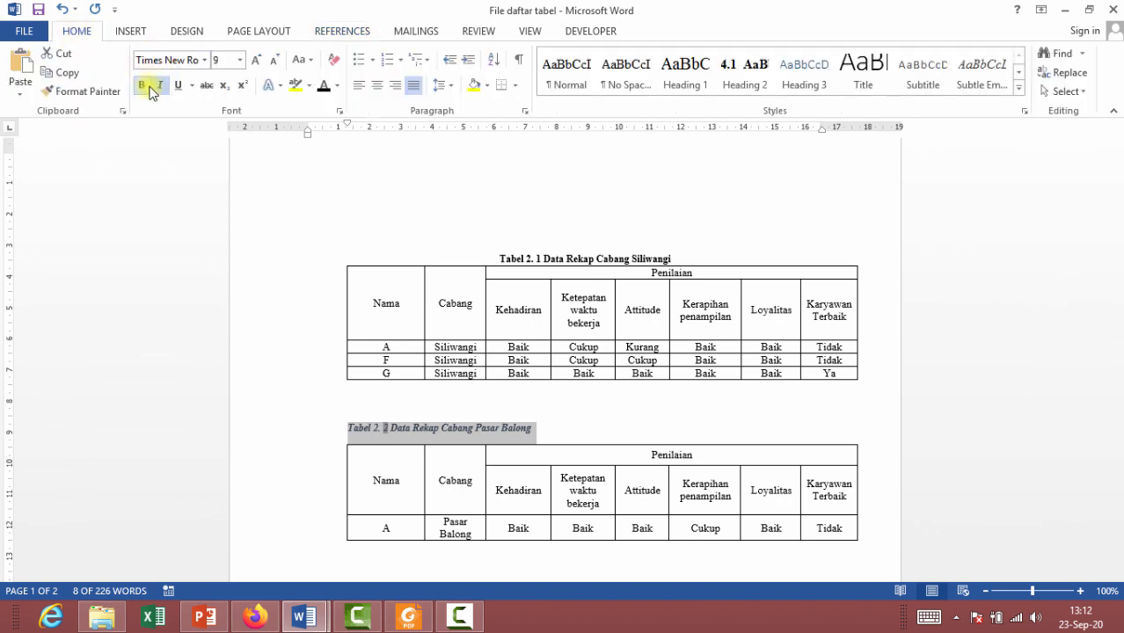
click(161, 86)
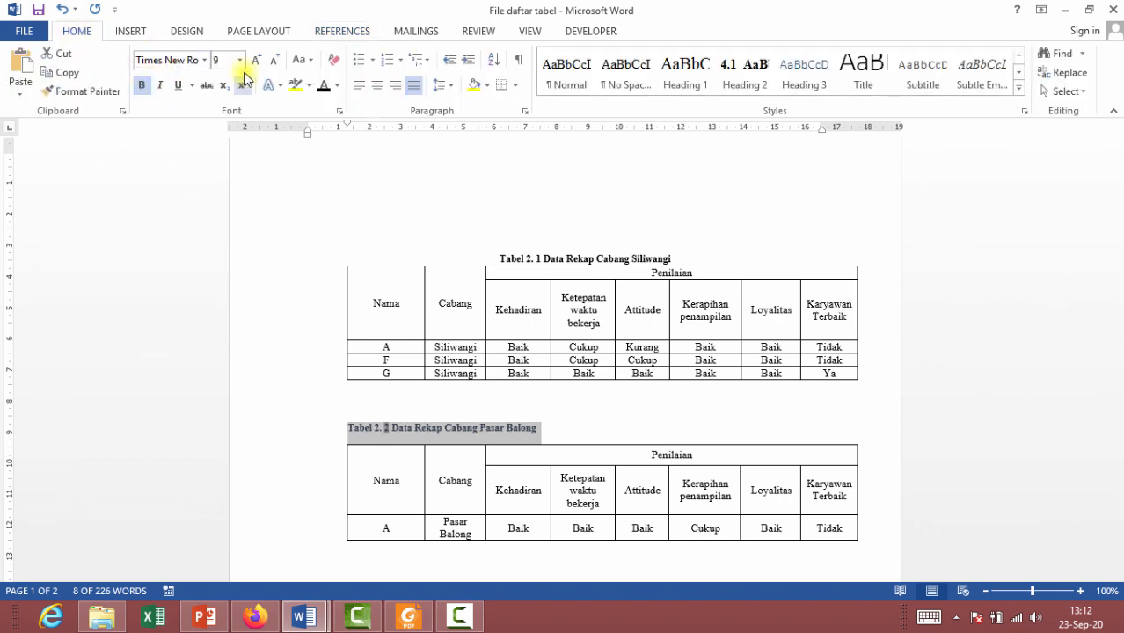
click(327, 89)
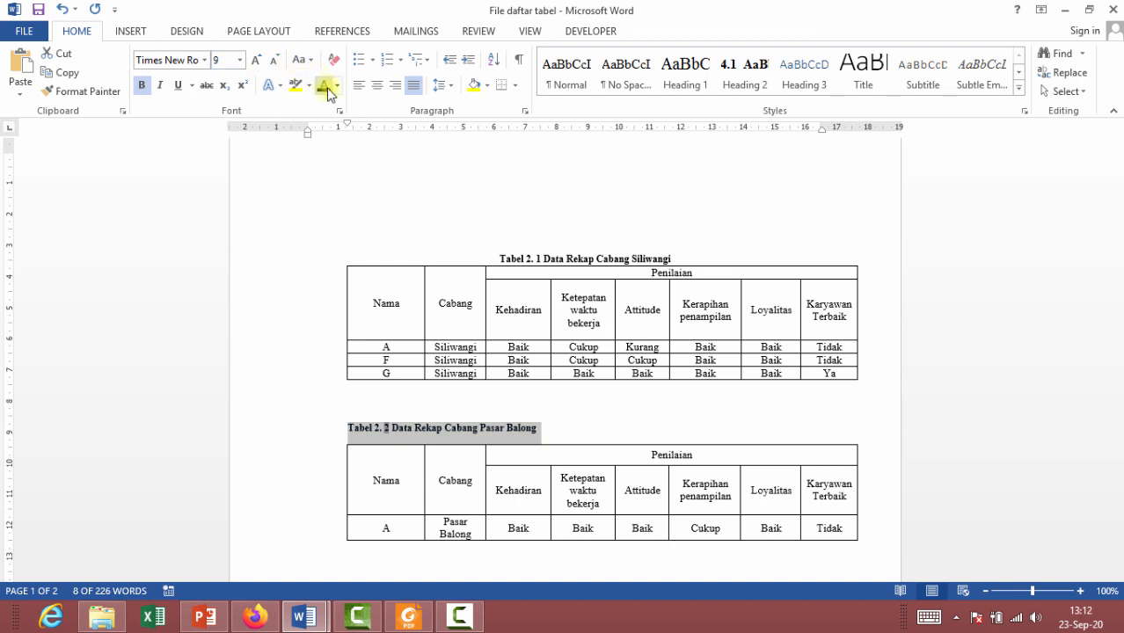
click(380, 88)
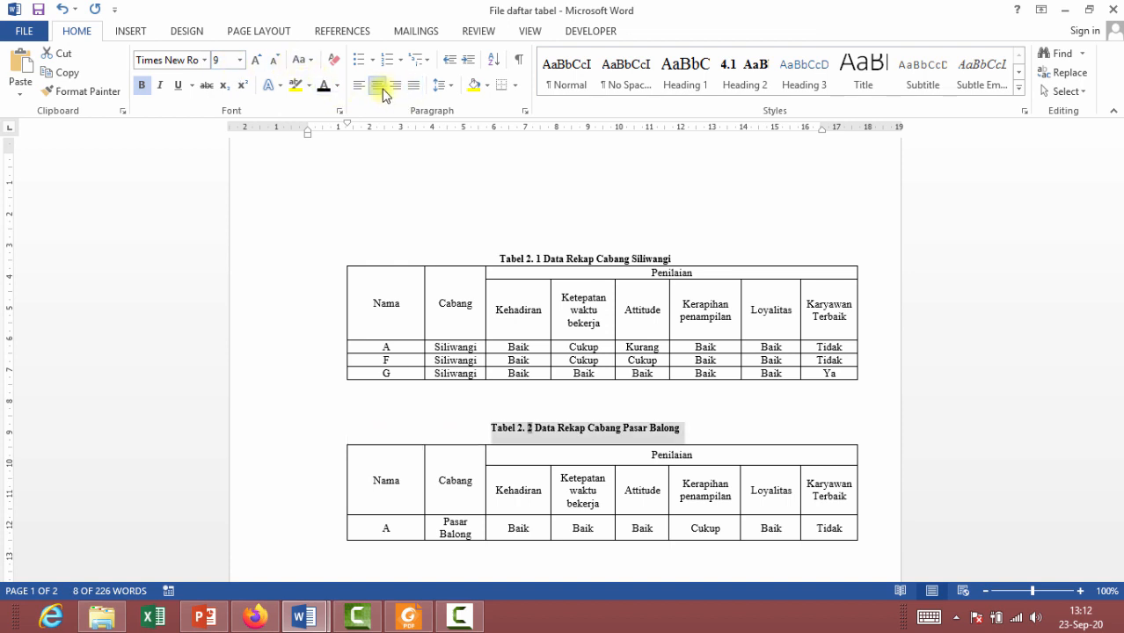
- Set the paragraph spacing after the second table's caption to 0 pt
click(526, 112)
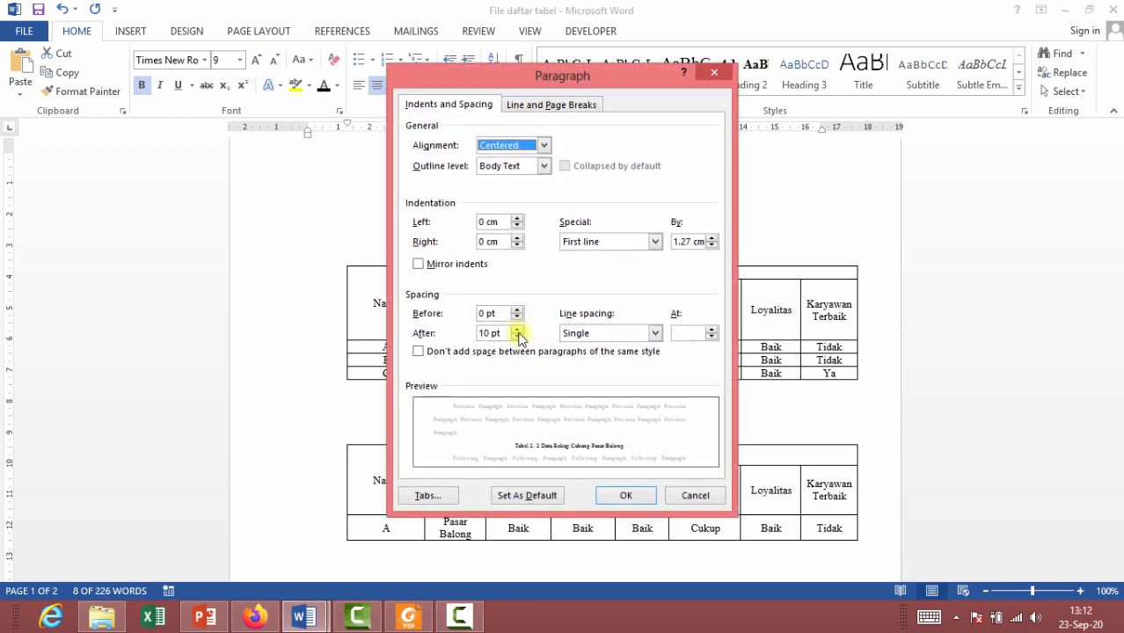
click(518, 337)
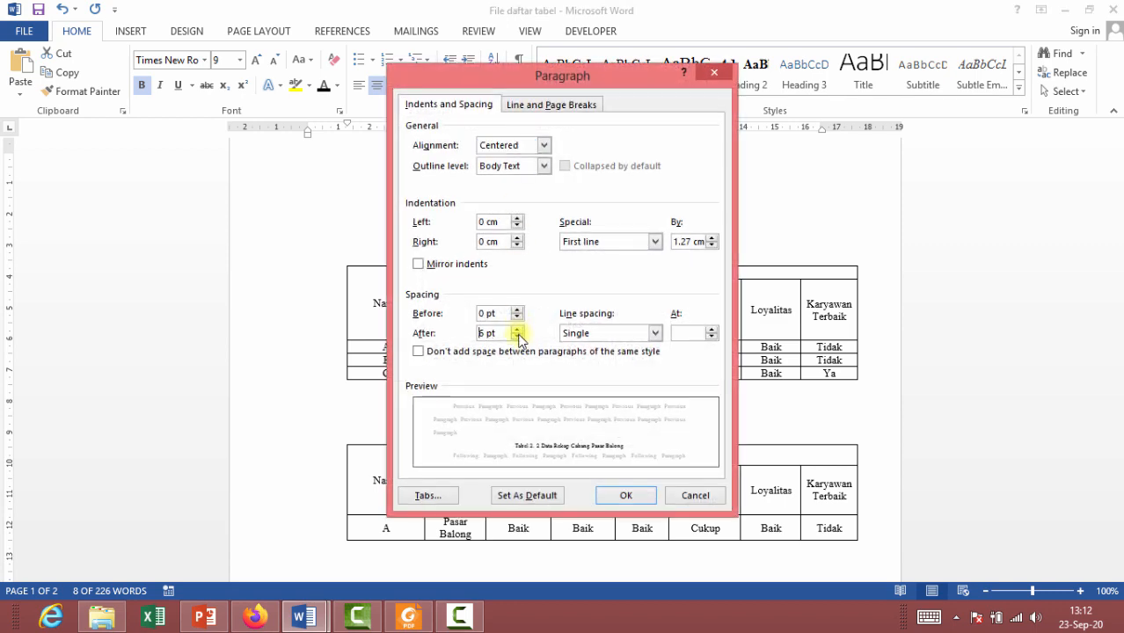
click(631, 498)
- Start a caption for the third table (Syariah branch) and create the new caption label "Tabel 3." for it
scroll(598, 390, down, 3)
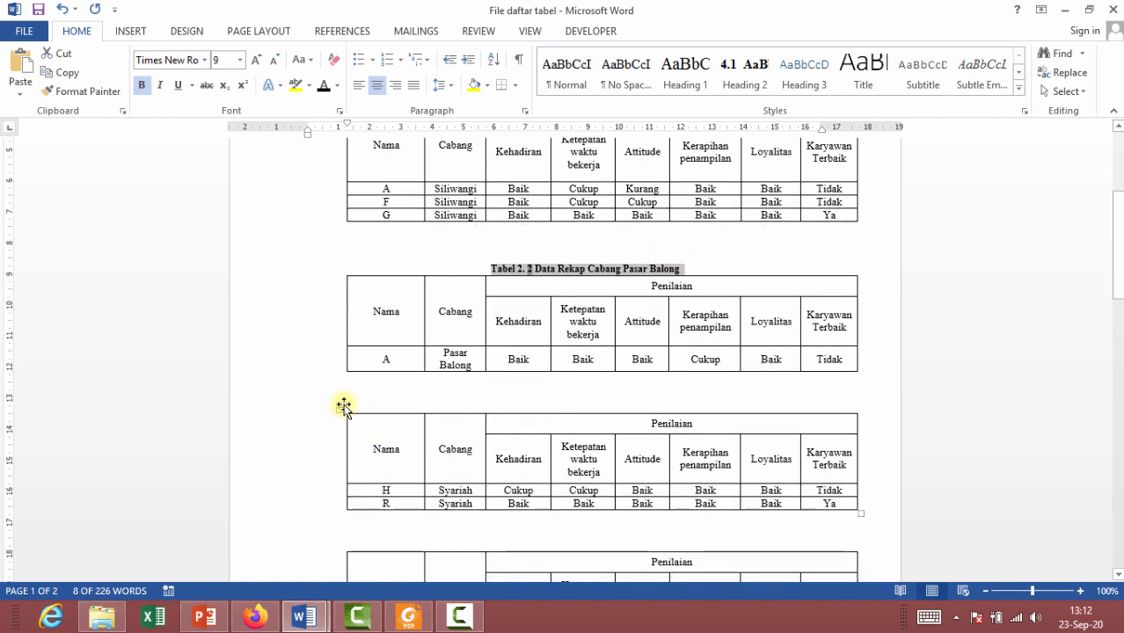
click(339, 406)
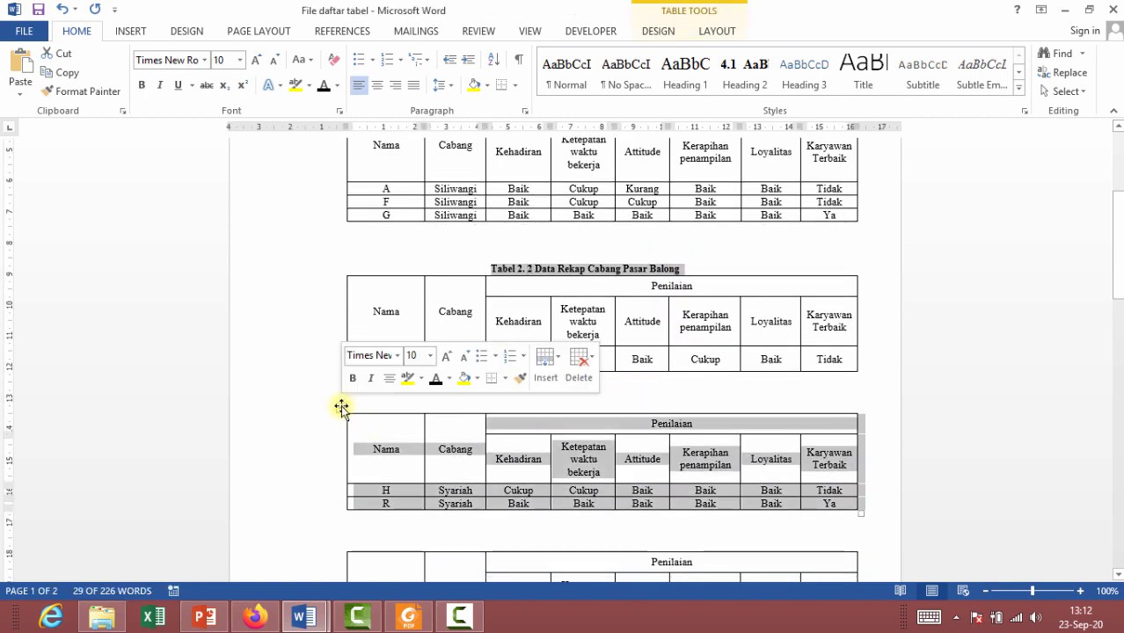
click(343, 32)
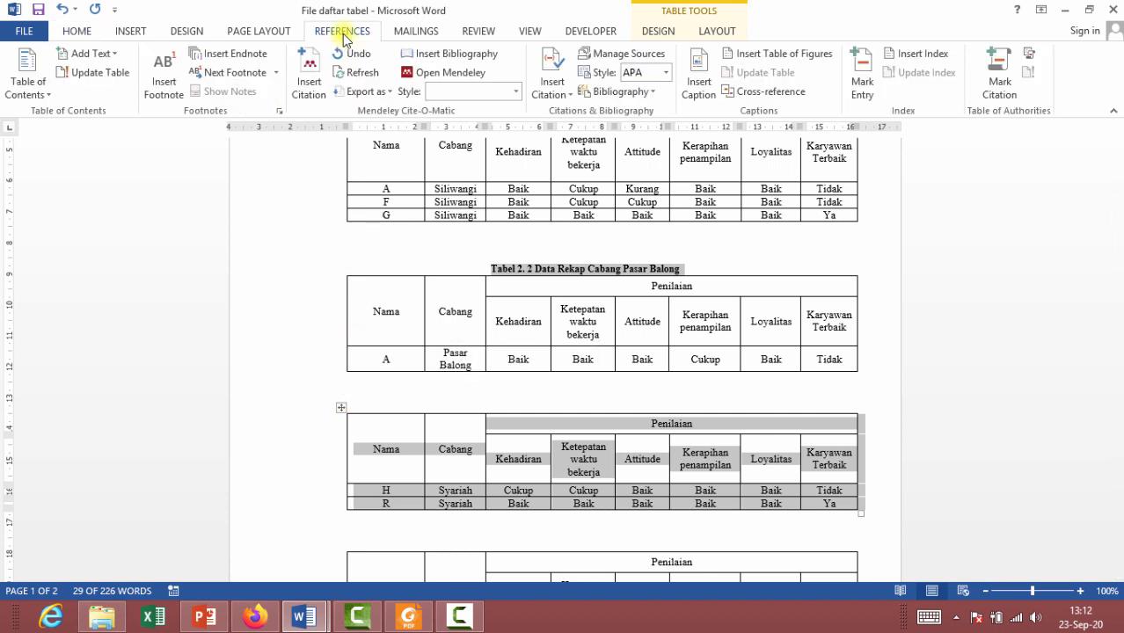
click(684, 83)
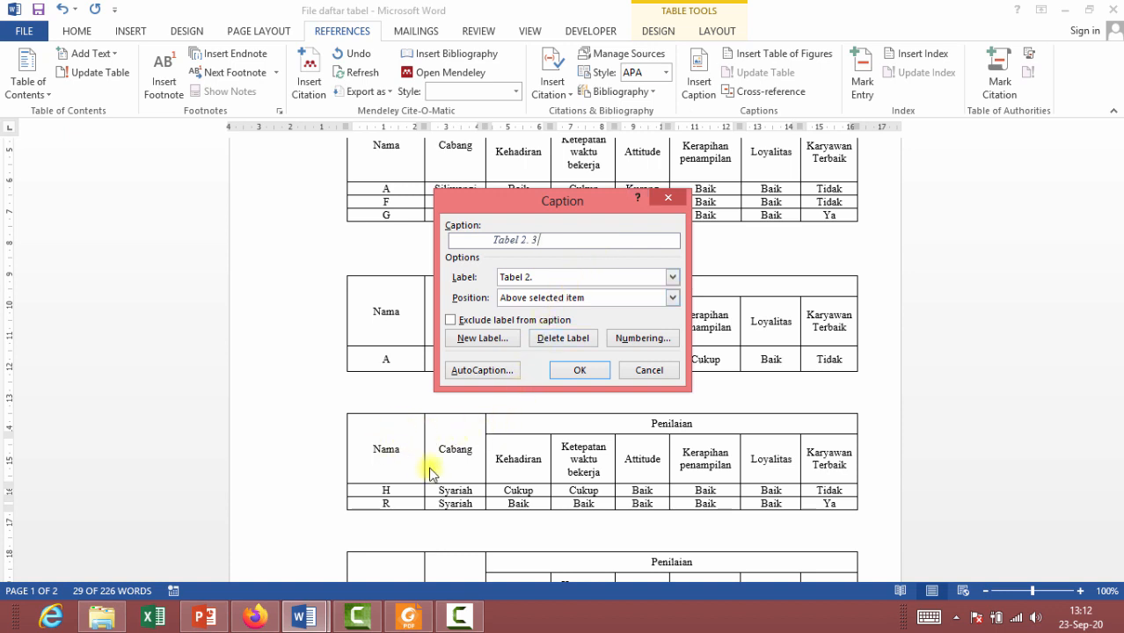
click(486, 341)
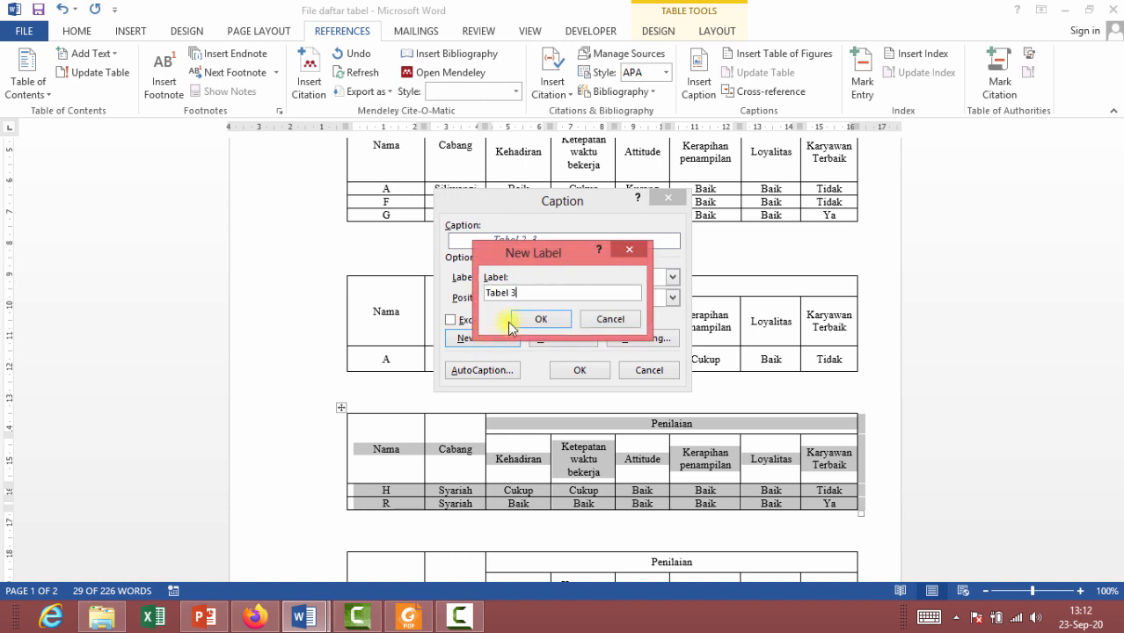
click(515, 318)
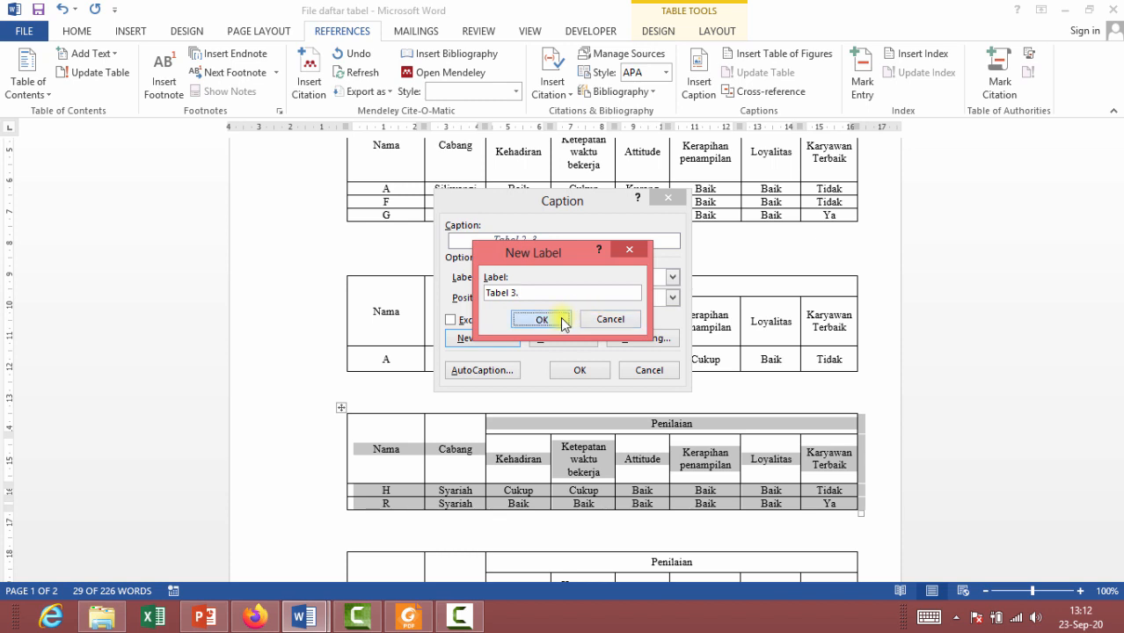
- Insert the "Tabel 3." caption above the third table with 1, 2, 3 numbering, titled "Data Rekap Cabang Syariah"
click(547, 299)
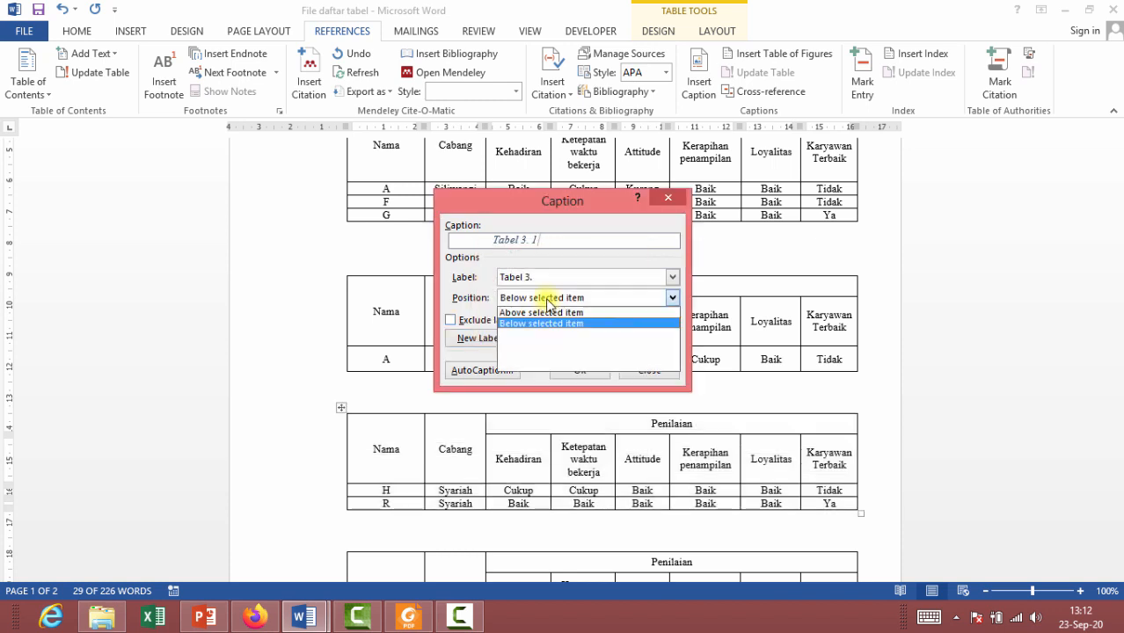
click(555, 310)
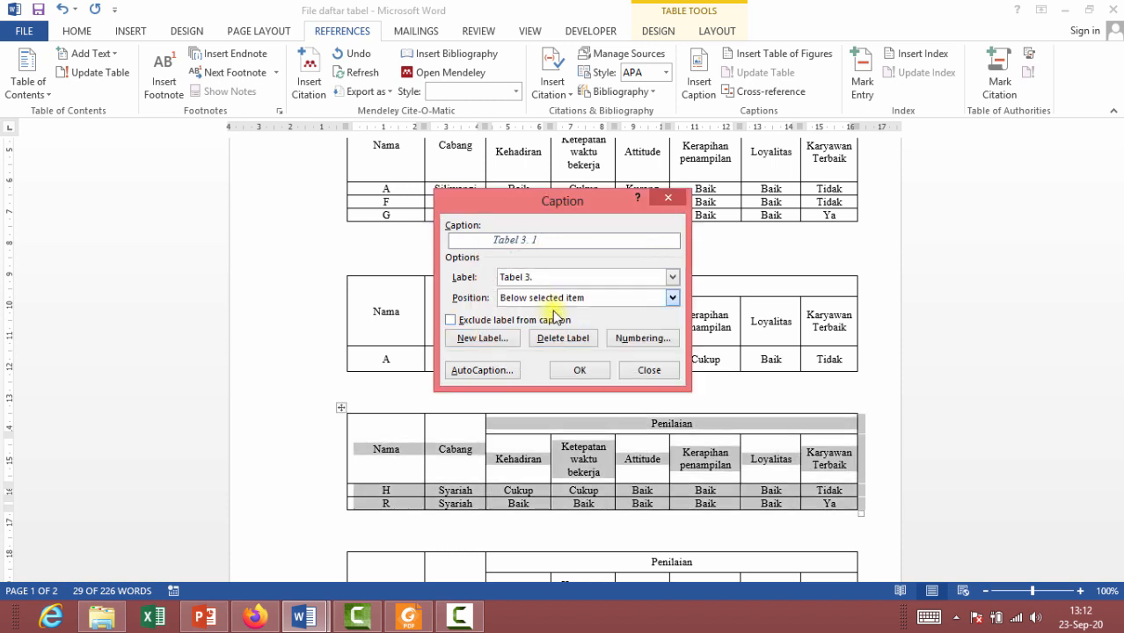
click(632, 344)
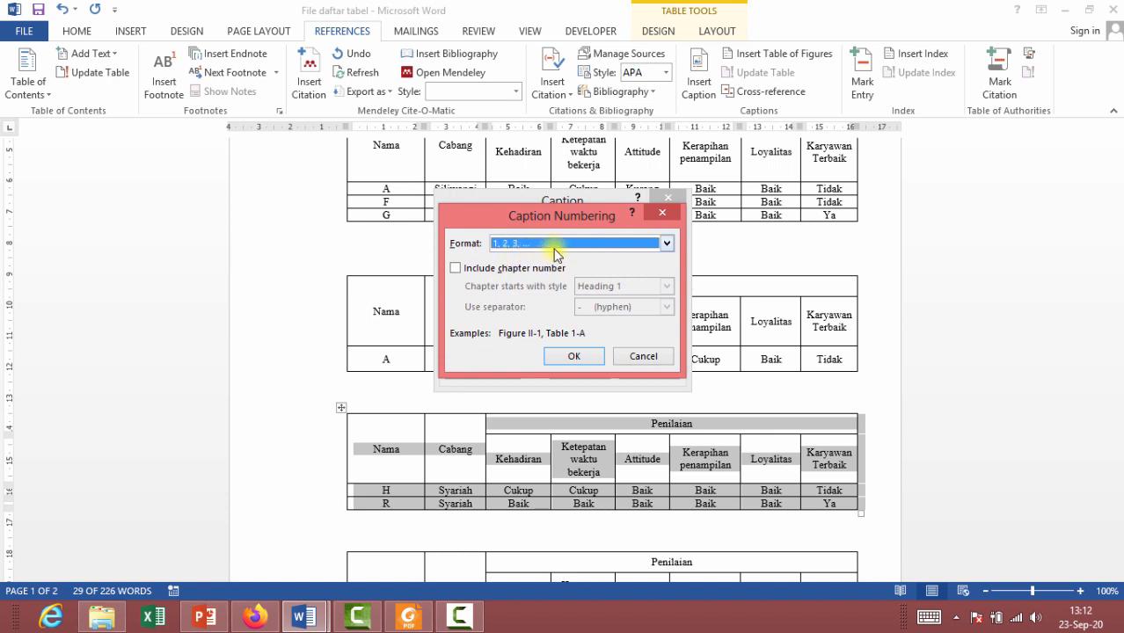
click(576, 358)
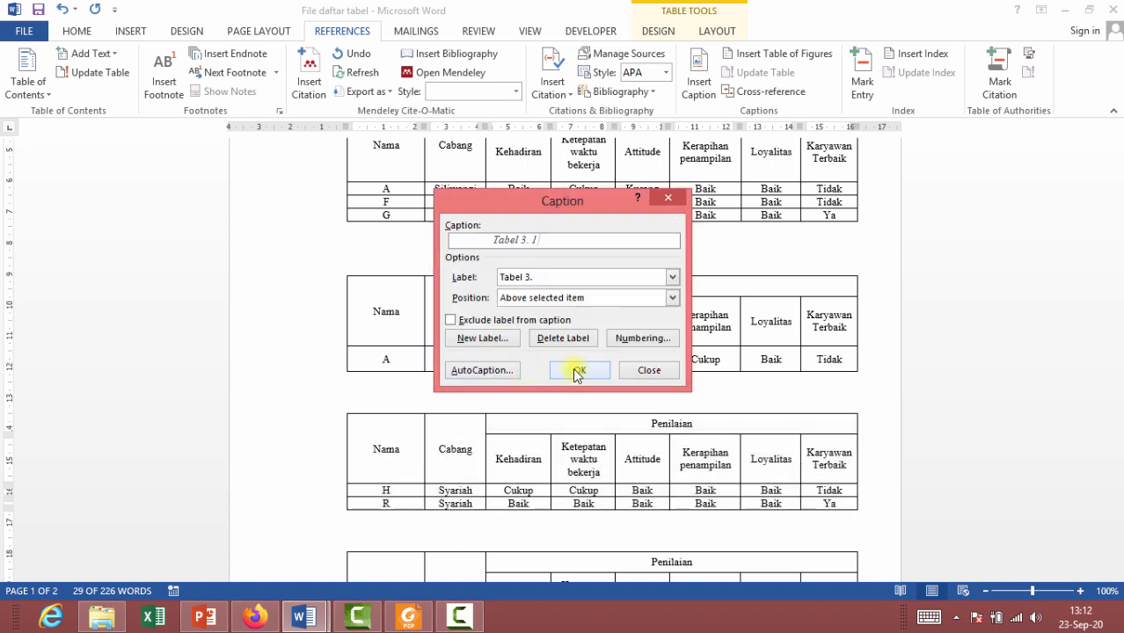
click(577, 370)
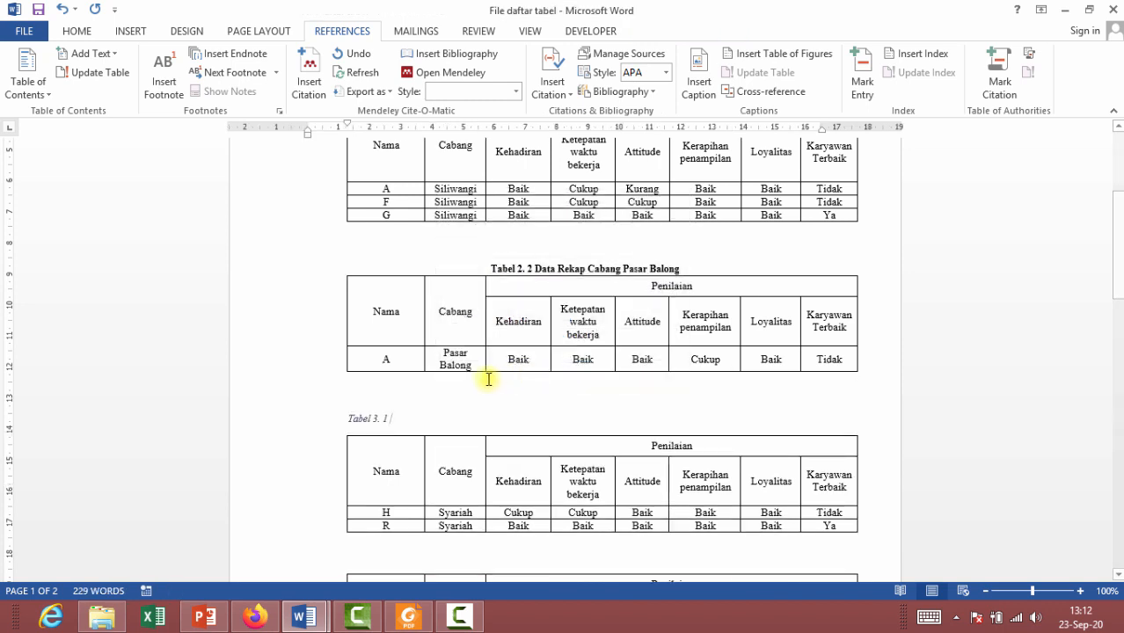
text(Data Rekap Cabang Syariah)
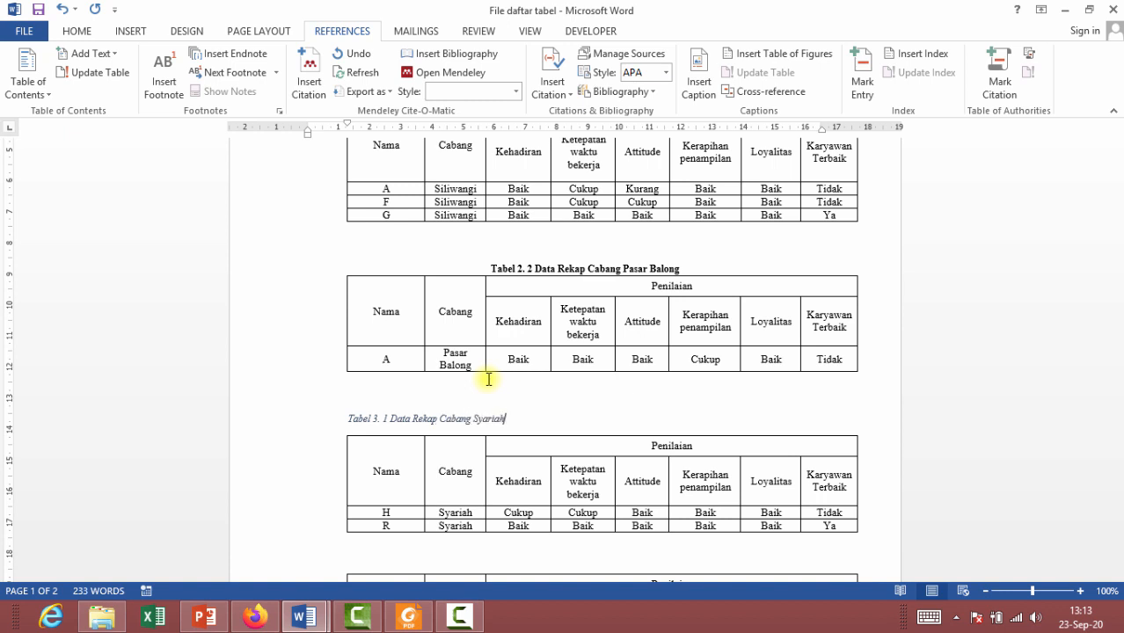
- Make the third table's whole caption bold, remove its italics and center it
click(304, 423)
click(260, 423)
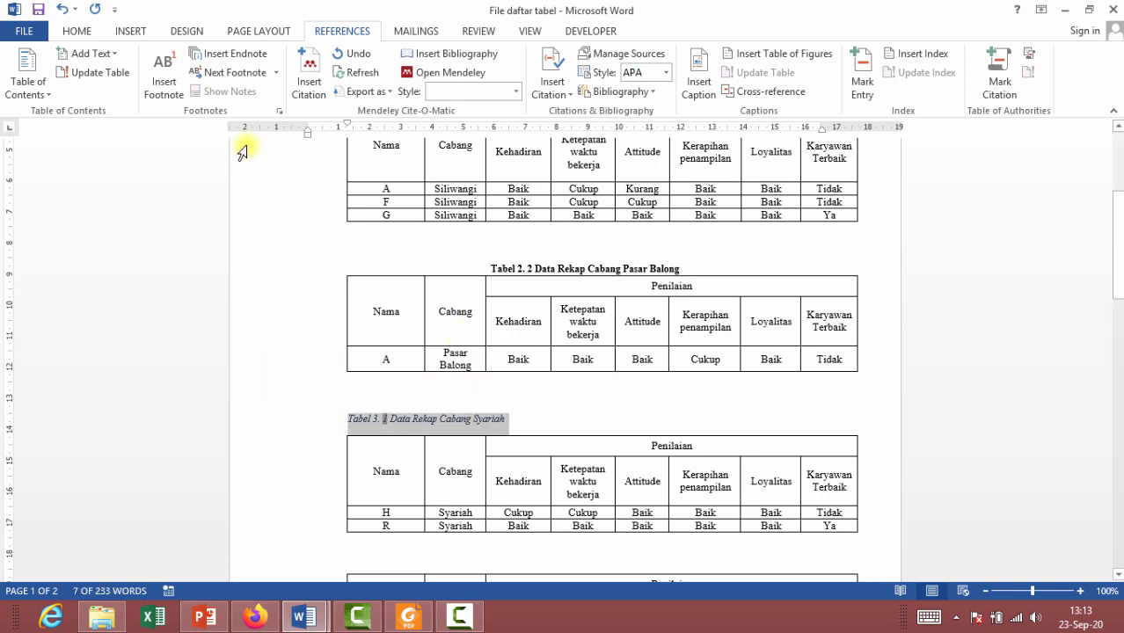
click(81, 32)
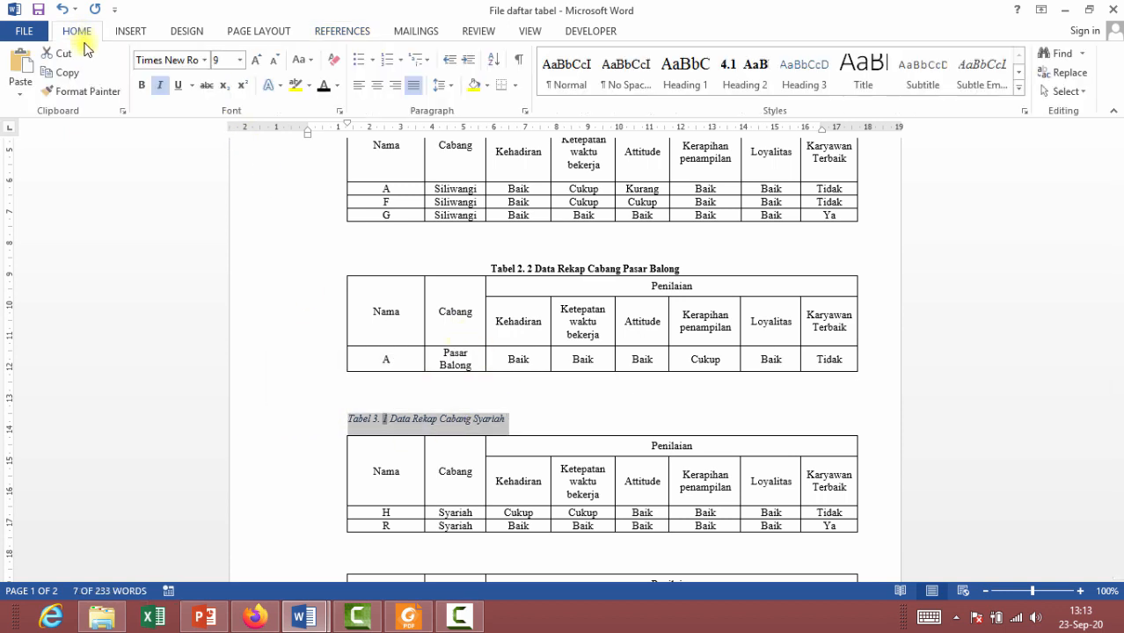
click(159, 85)
click(141, 85)
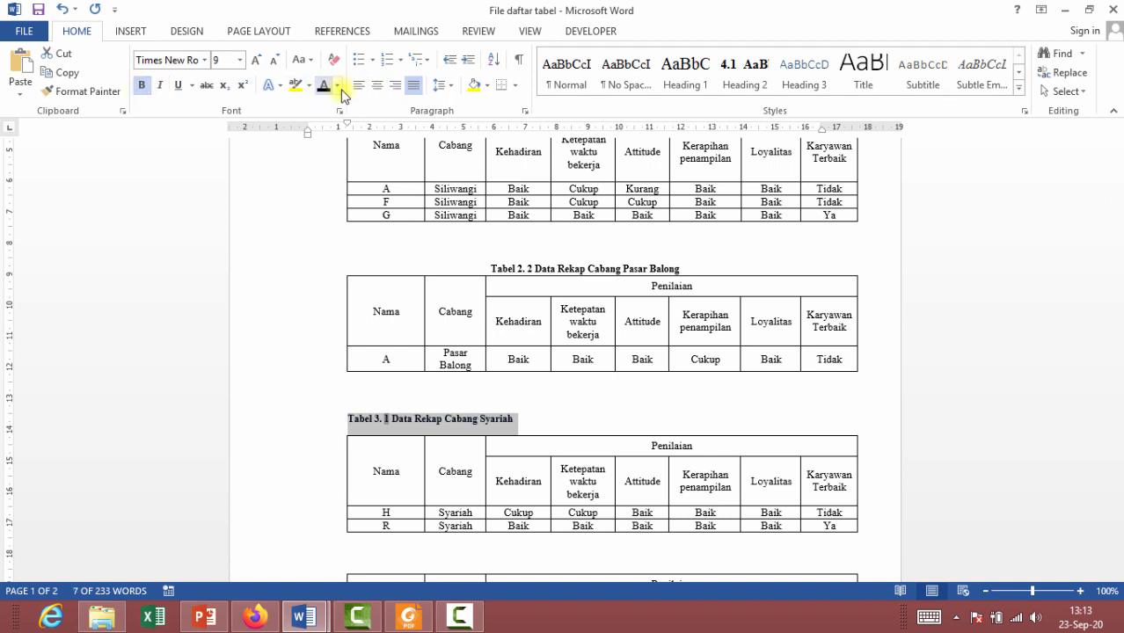
click(377, 86)
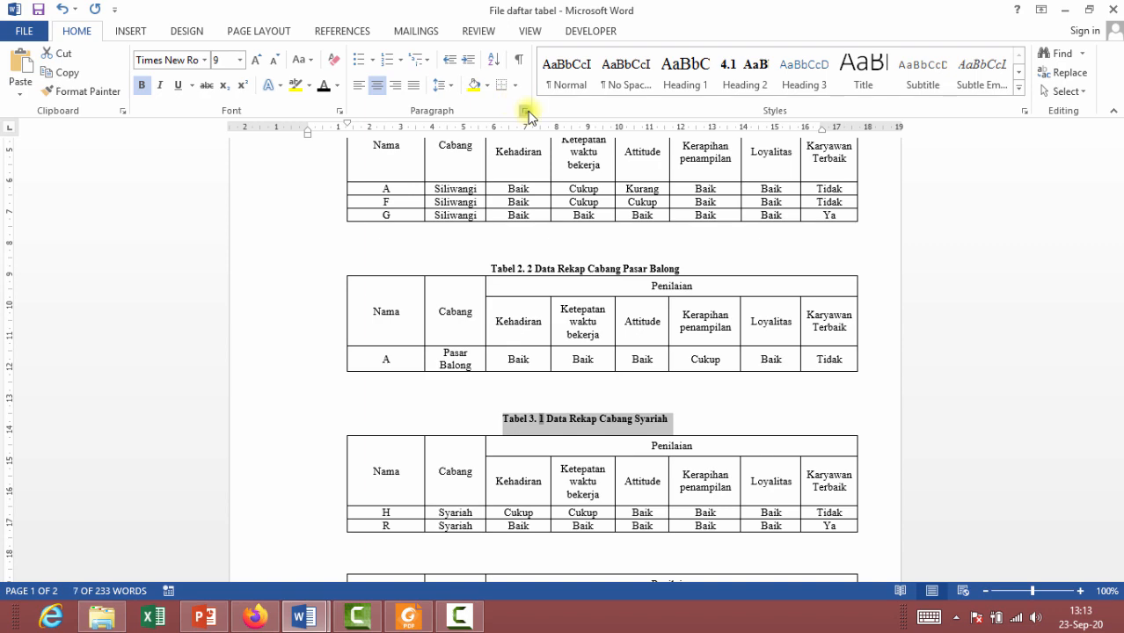
- Set the paragraph spacing after the third table's caption to 0 pt
click(525, 111)
click(517, 338)
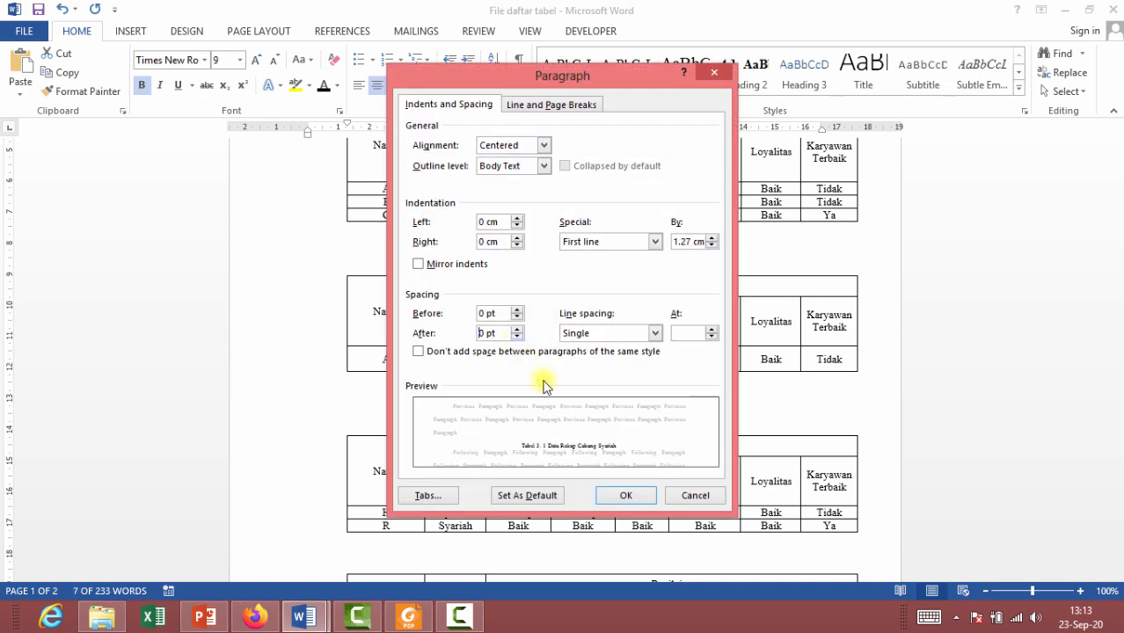
click(626, 496)
- Insert a "Tabel 3." caption above the fourth table, titled "Data Rekap Cabang Kuningan"
scroll(716, 425, down, 4)
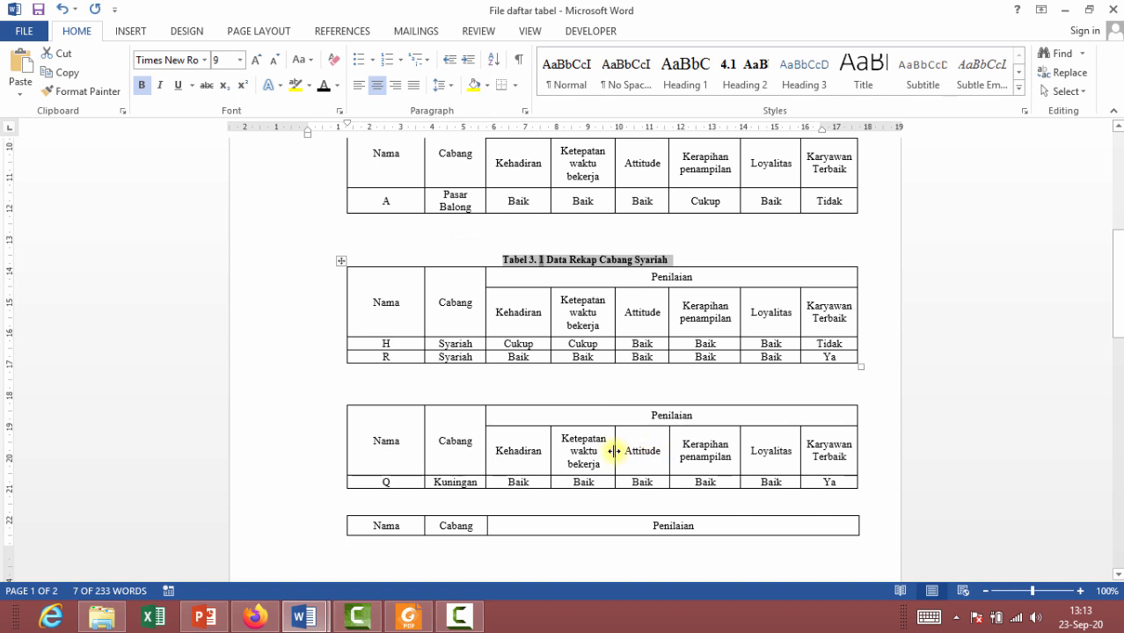
click(347, 402)
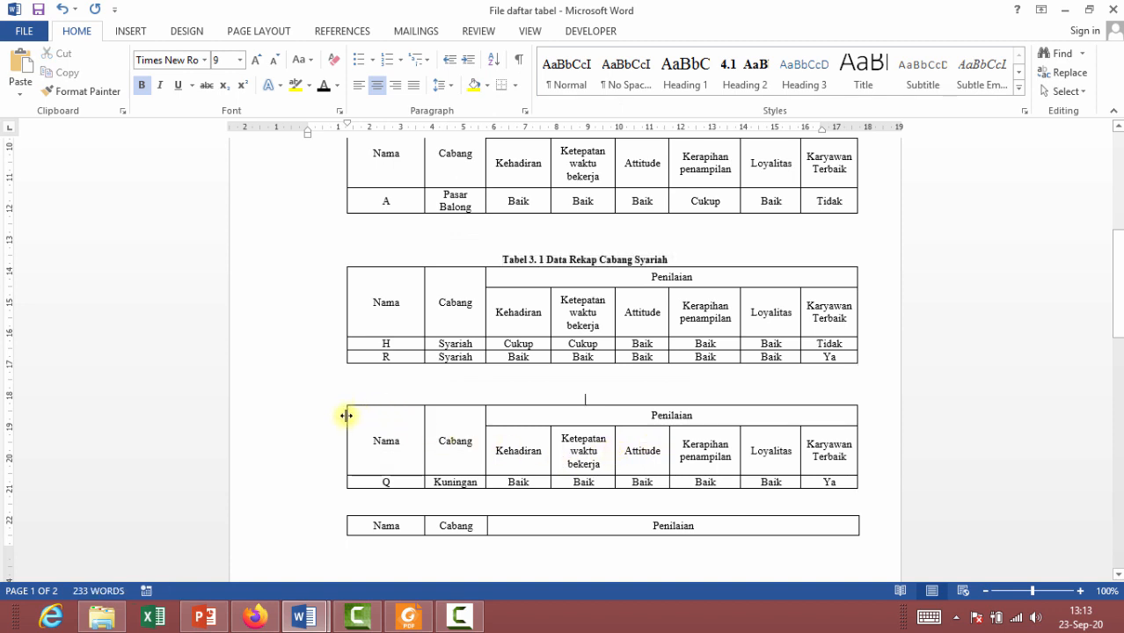
click(339, 401)
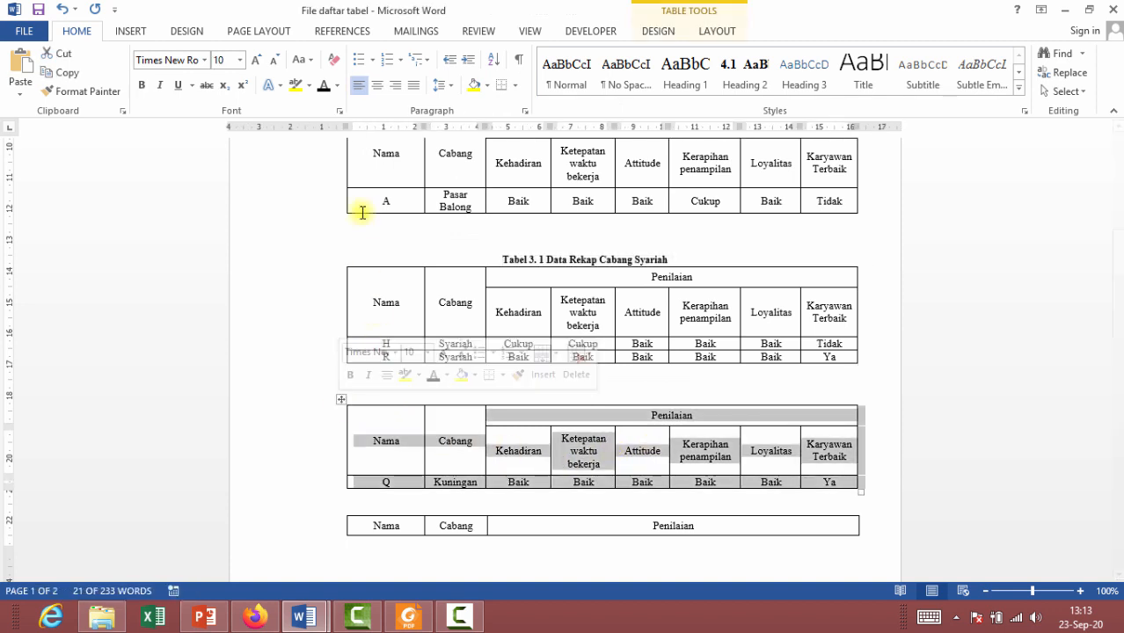
click(354, 34)
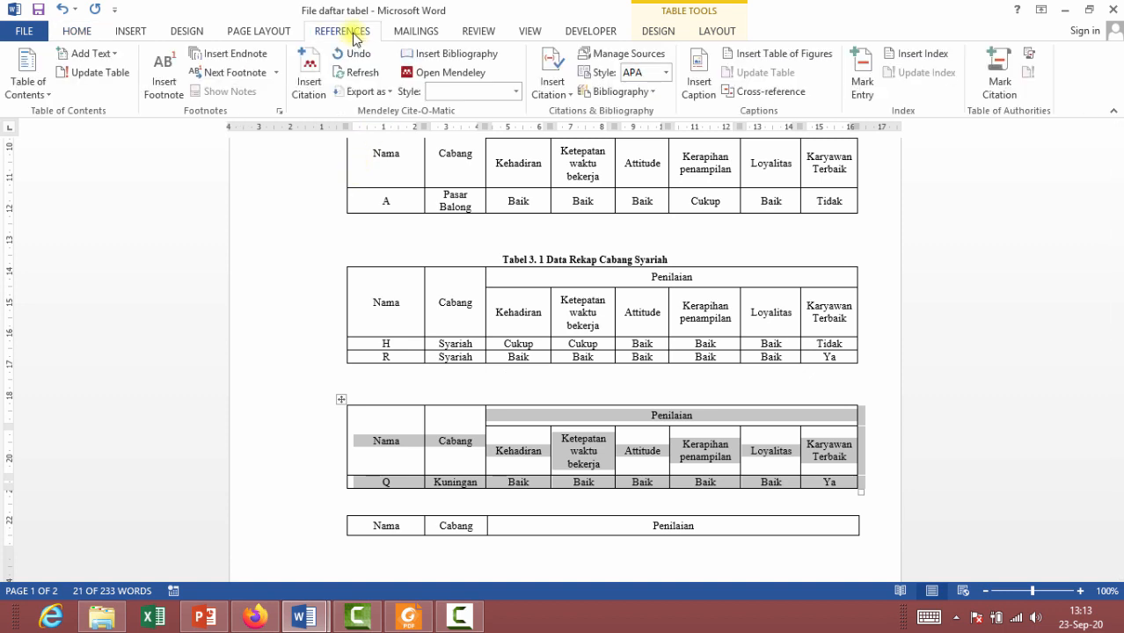
click(710, 90)
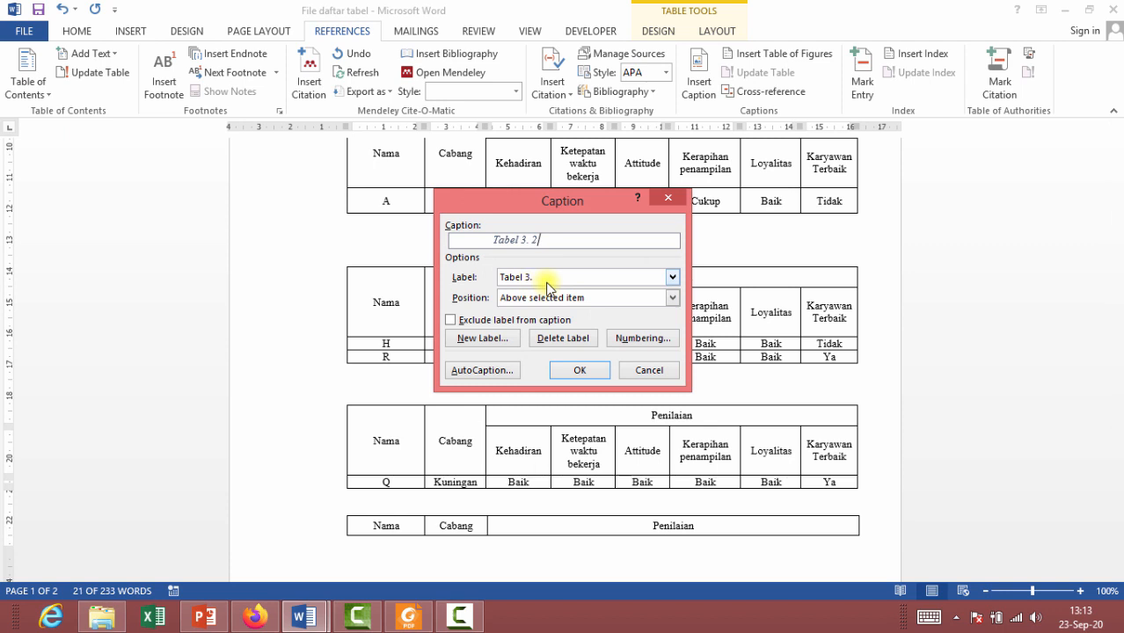
click(580, 370)
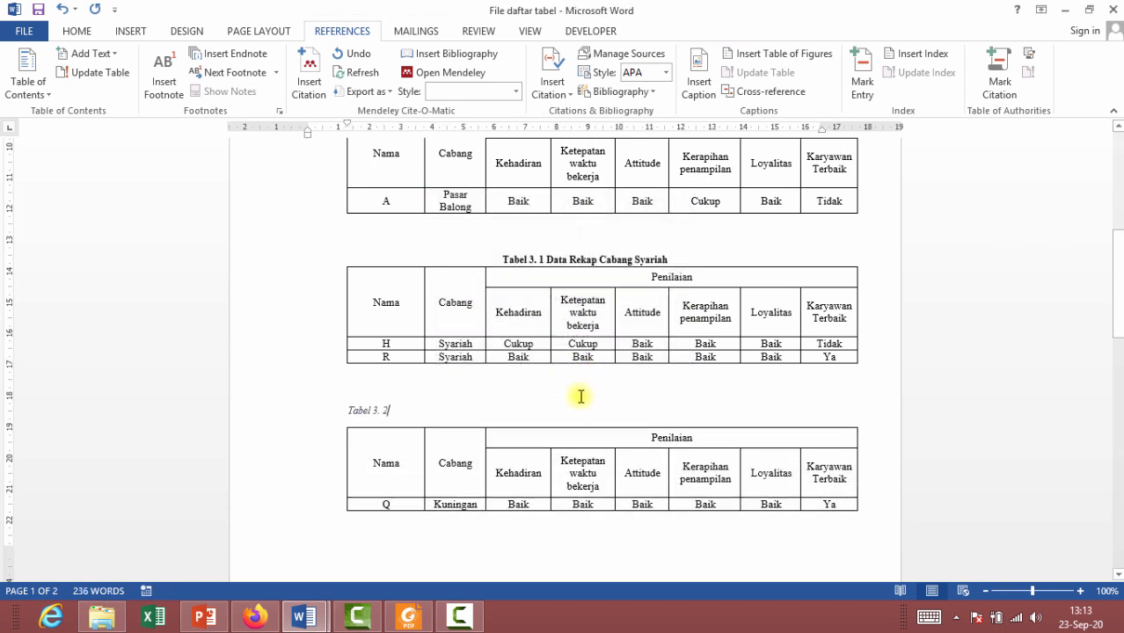
text(Data Rekap Cabang Kuningan)
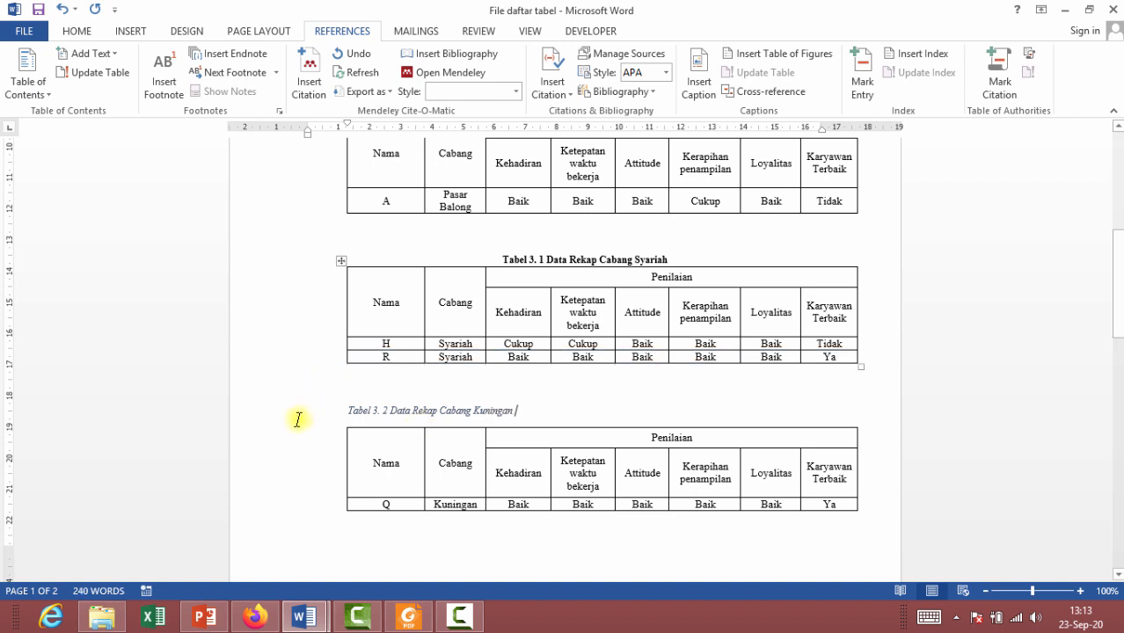
- Make the fourth table's whole caption bold, remove its italics and center it
click(260, 413)
click(76, 31)
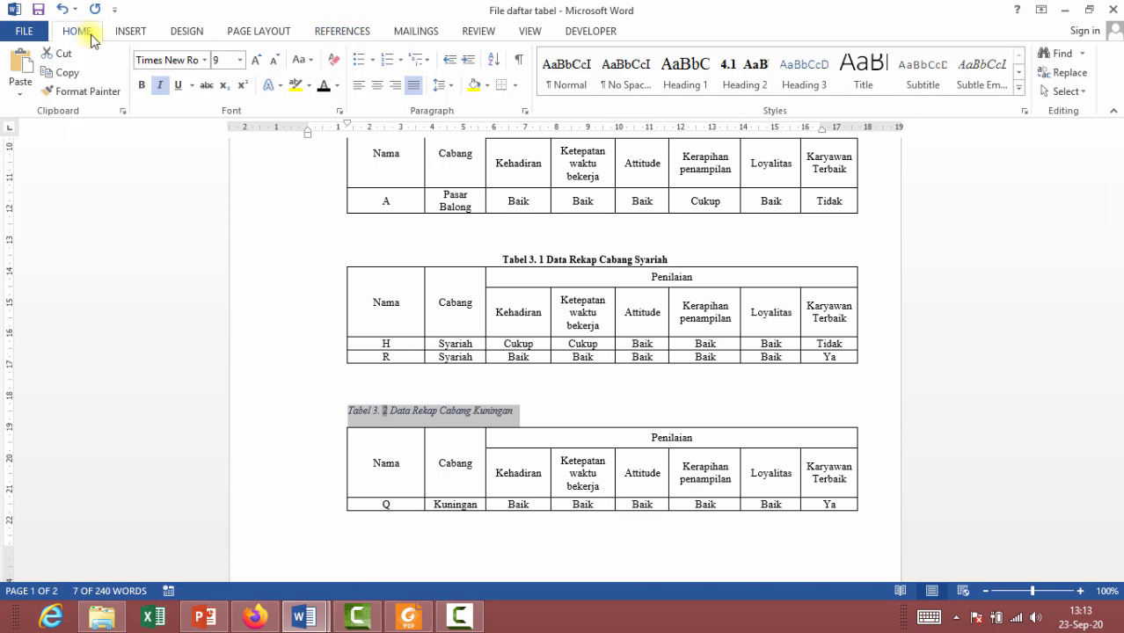
click(147, 87)
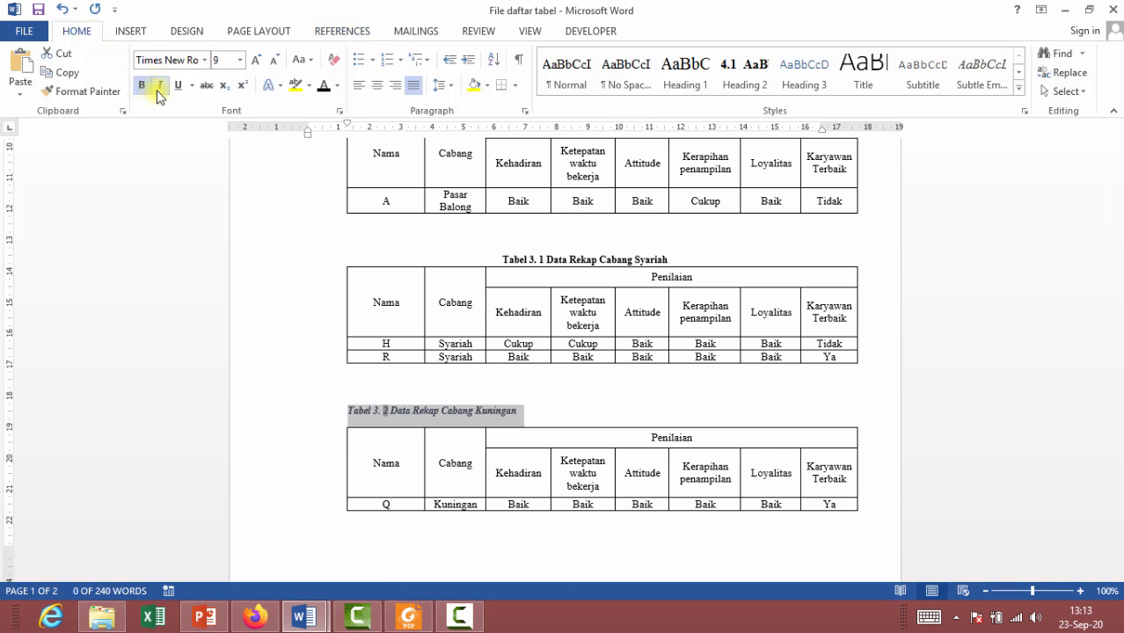
click(158, 88)
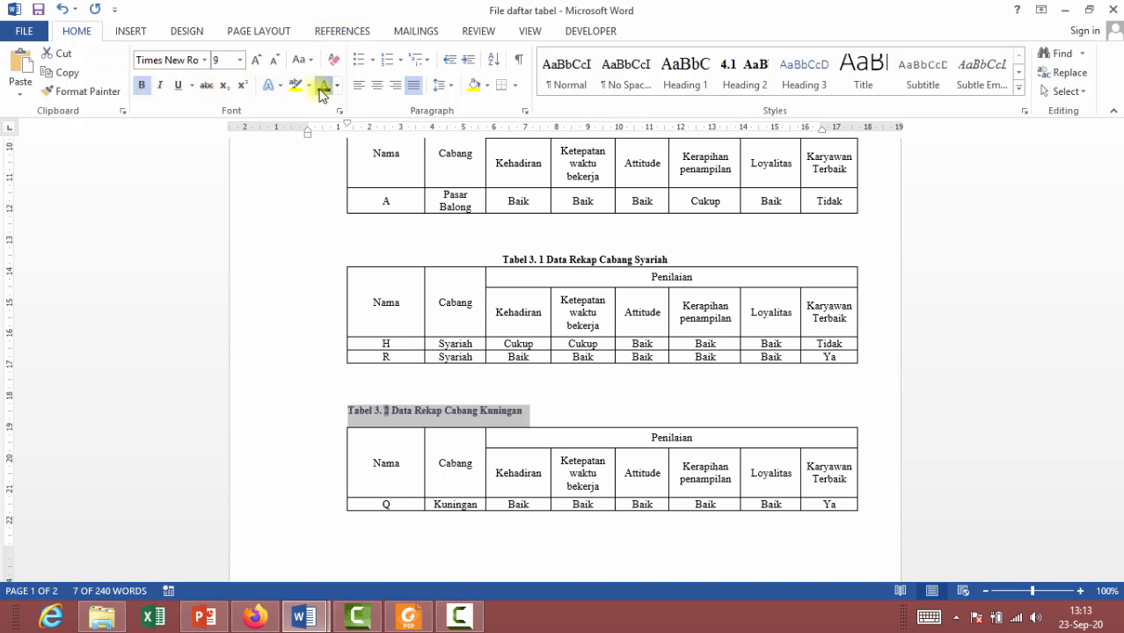
click(378, 86)
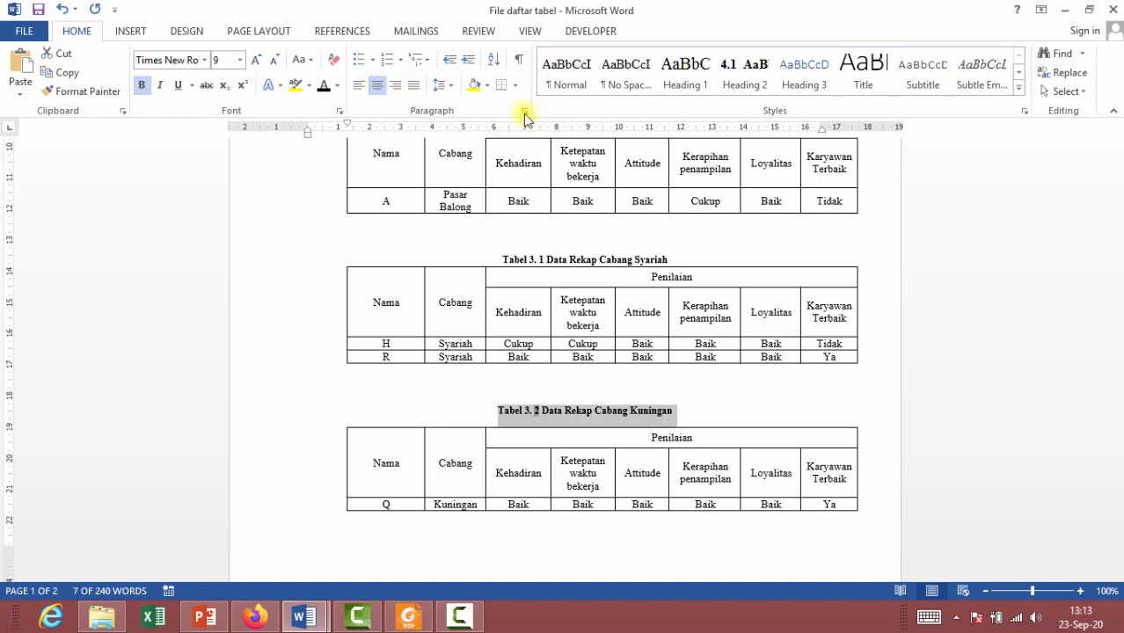
- Set the paragraph spacing after the fourth table's caption to 0 pt
click(524, 112)
click(519, 337)
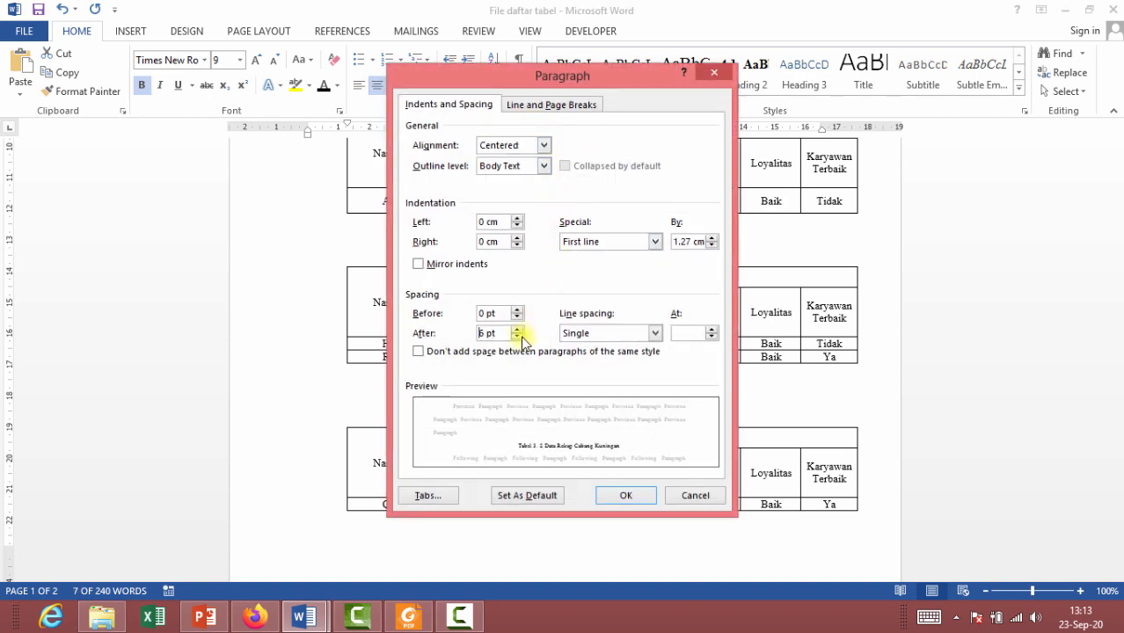
click(519, 337)
click(607, 491)
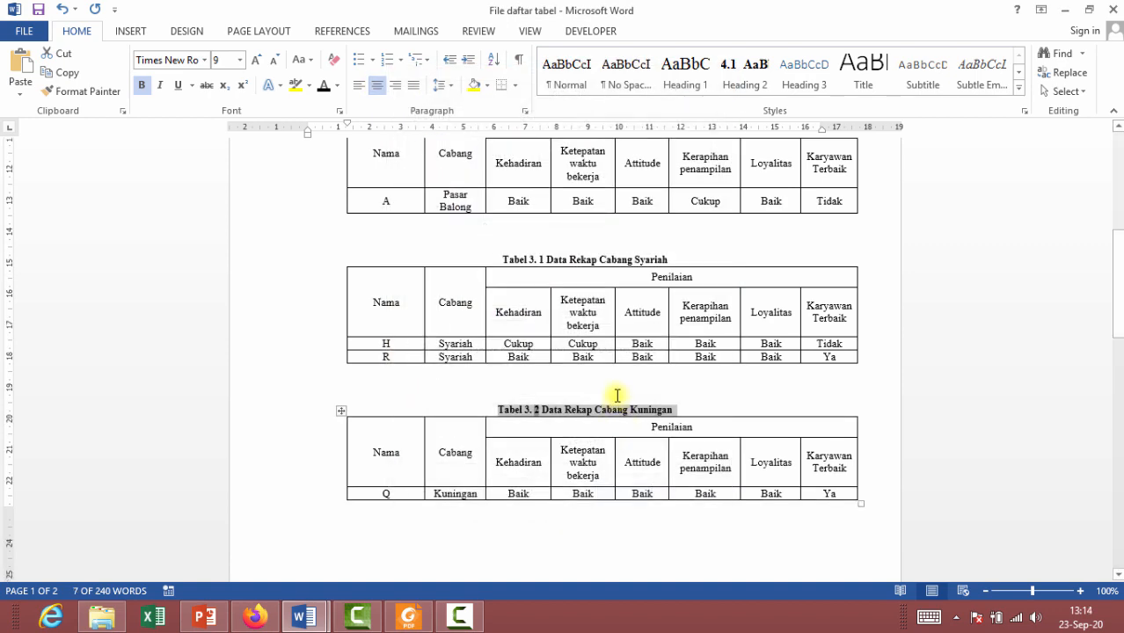
- Start a caption for the whole table on the second page and create the new caption label "Tabel 4."
scroll(617, 398, down, 3)
scroll(616, 400, down, 2)
click(354, 442)
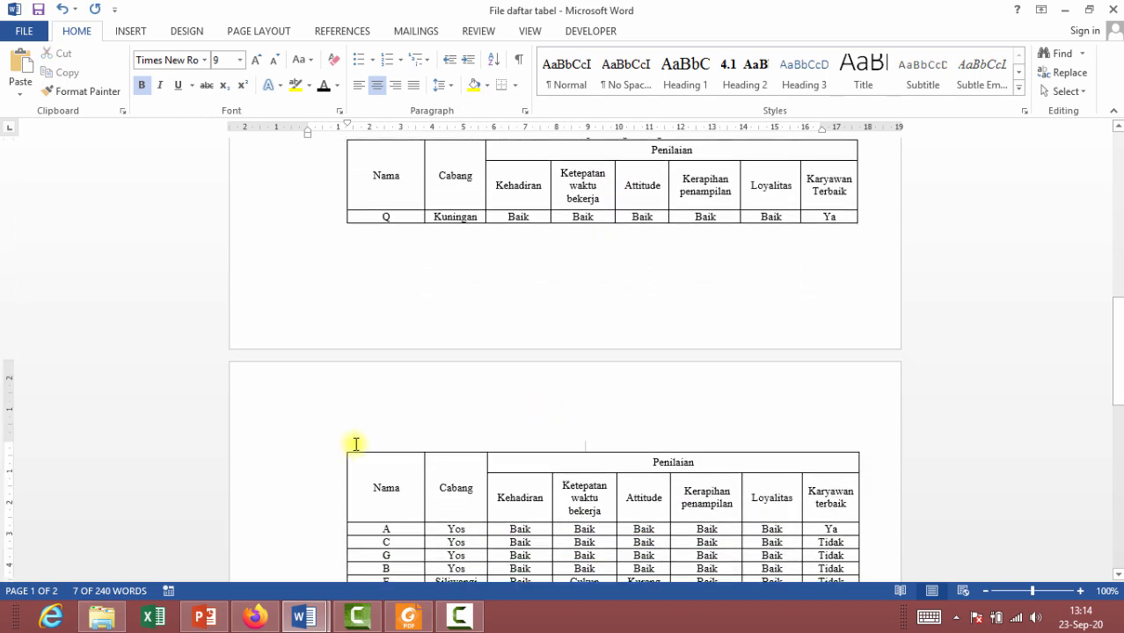
click(343, 449)
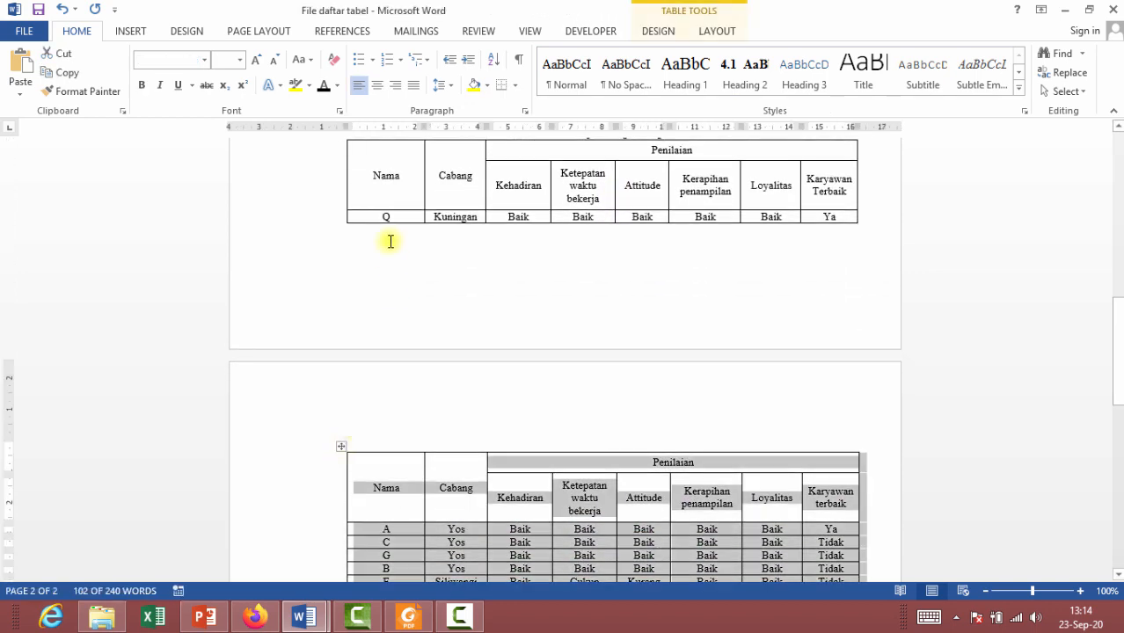
click(343, 32)
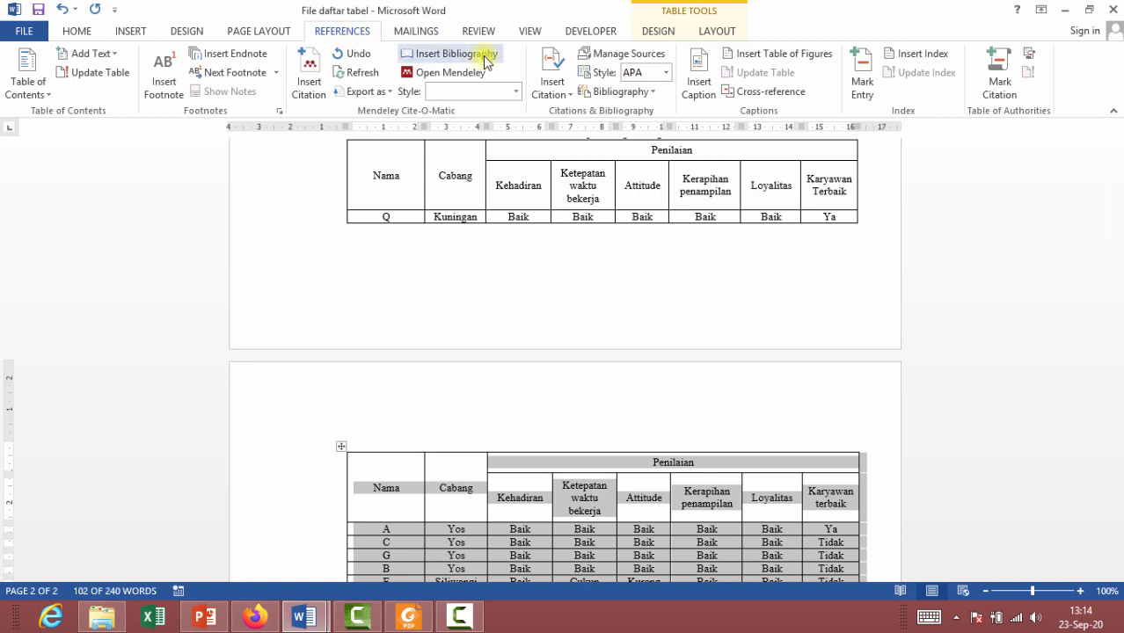
click(700, 79)
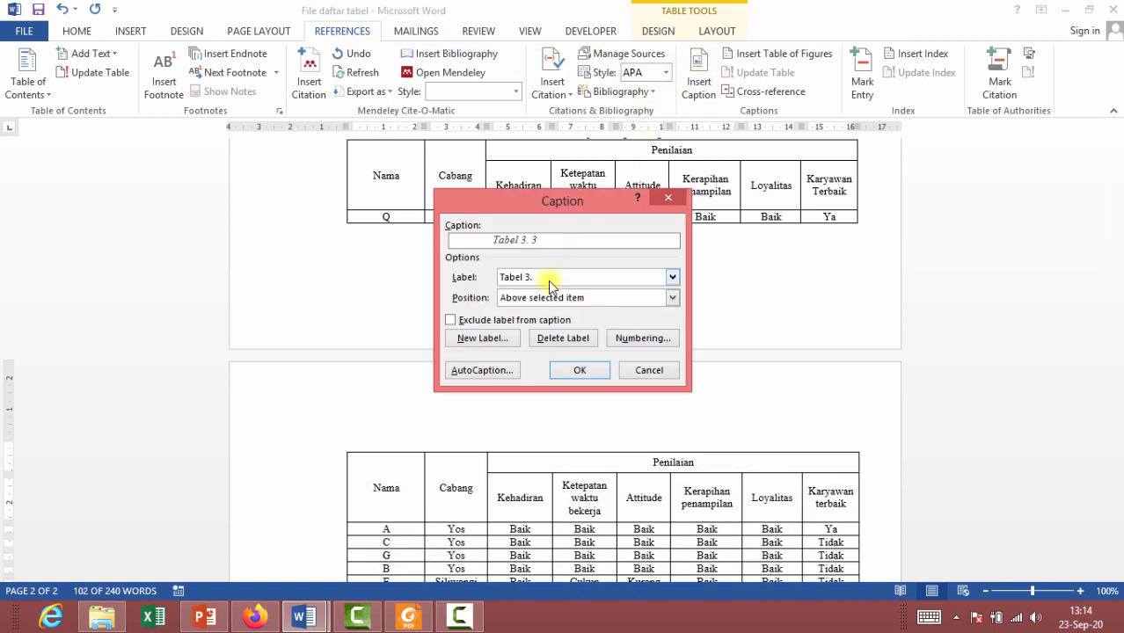
click(484, 339)
text(Ta)
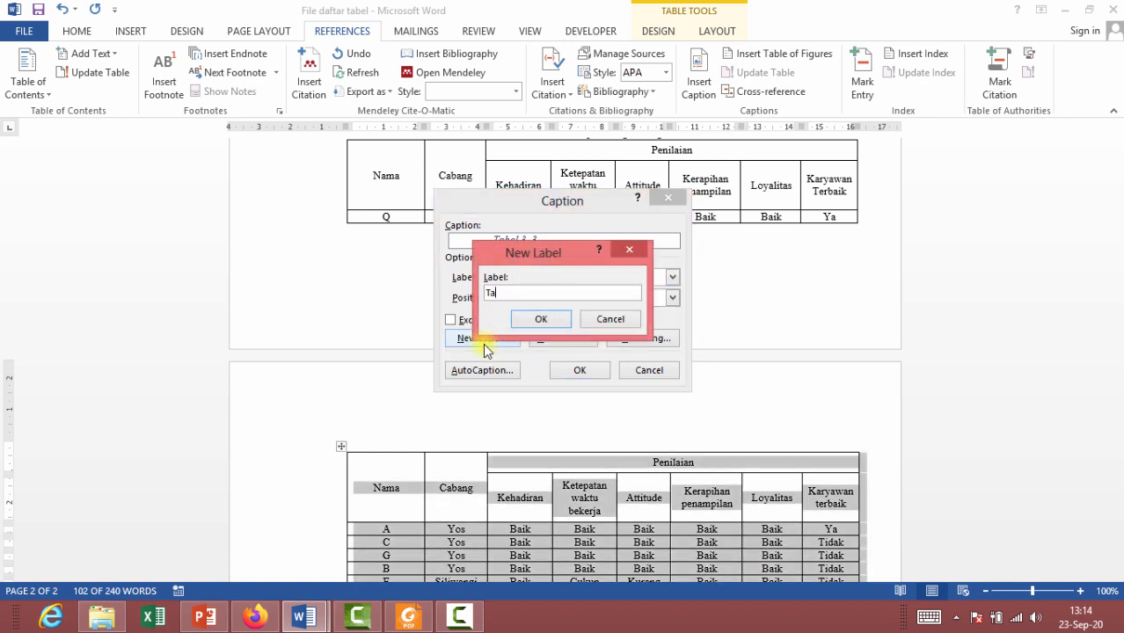
text(bel 4.)
click(528, 321)
- Insert the "Tabel 4." caption above the second-page table with 1, 2, 3 numbering, titled "Data Rekap Keseluruhan"
click(556, 299)
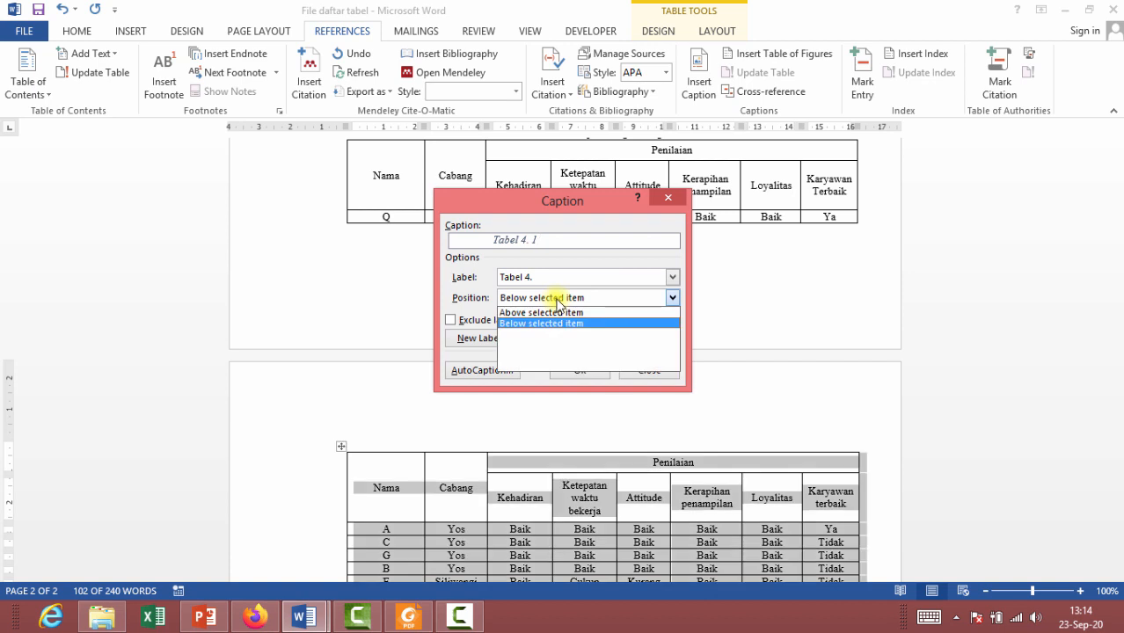
click(560, 311)
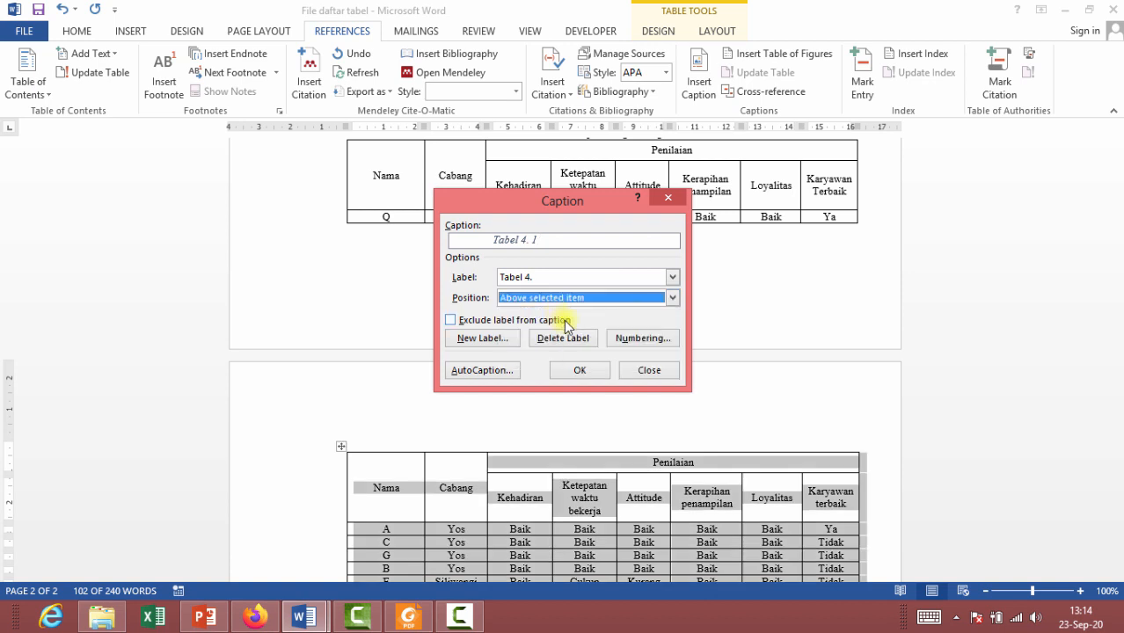
click(643, 338)
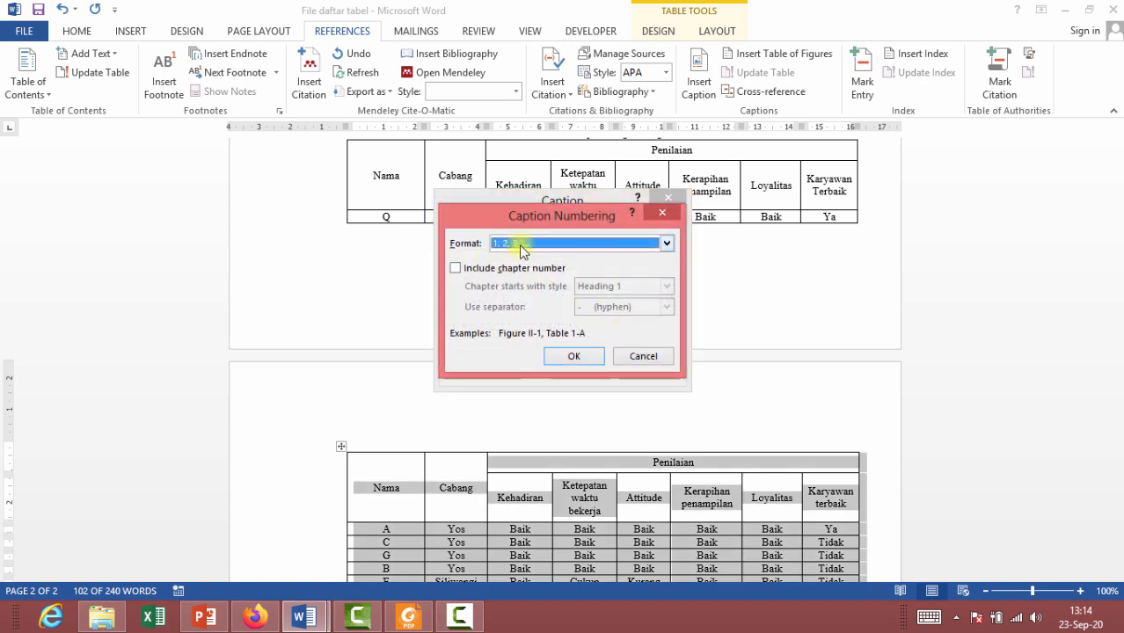
click(582, 358)
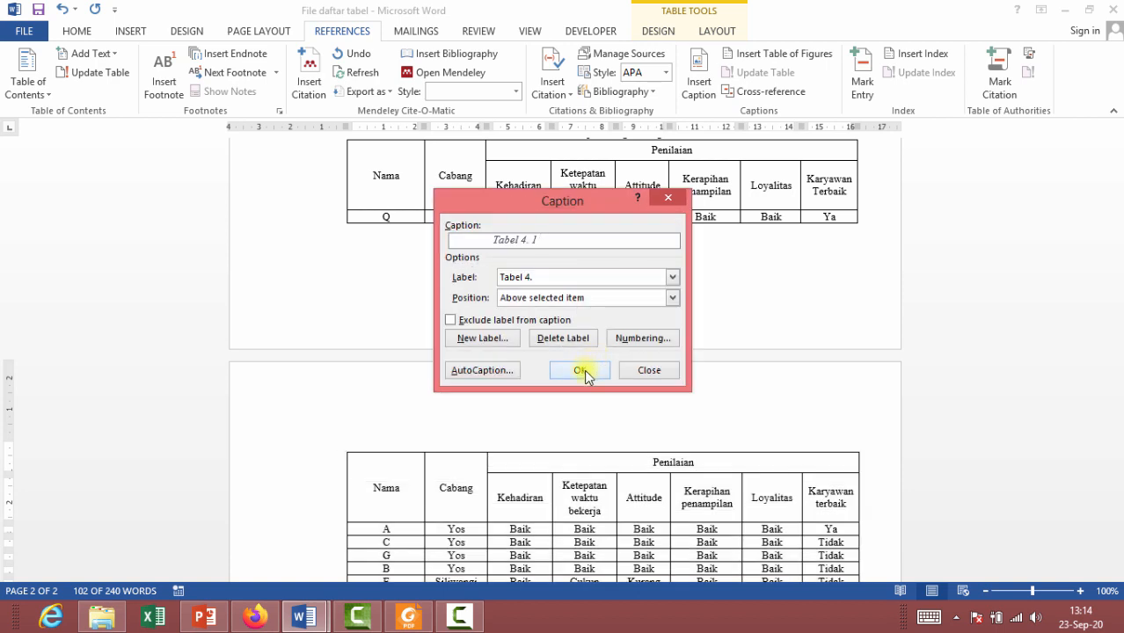
click(584, 370)
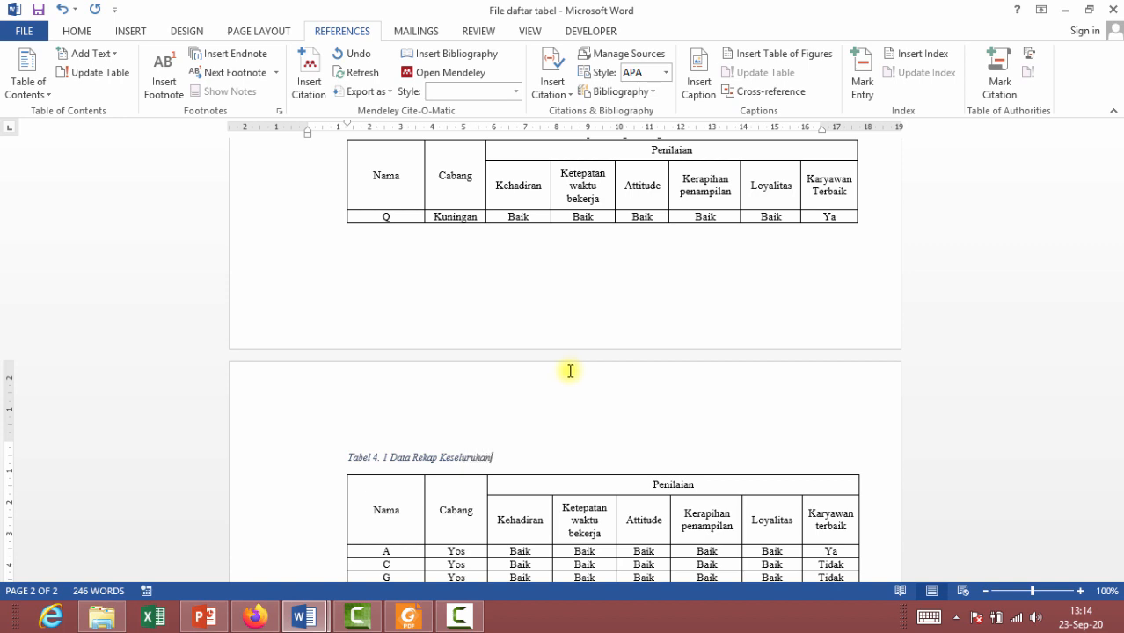
- Make the second-page table's whole caption bold, black and non-italic, and center it
click(269, 452)
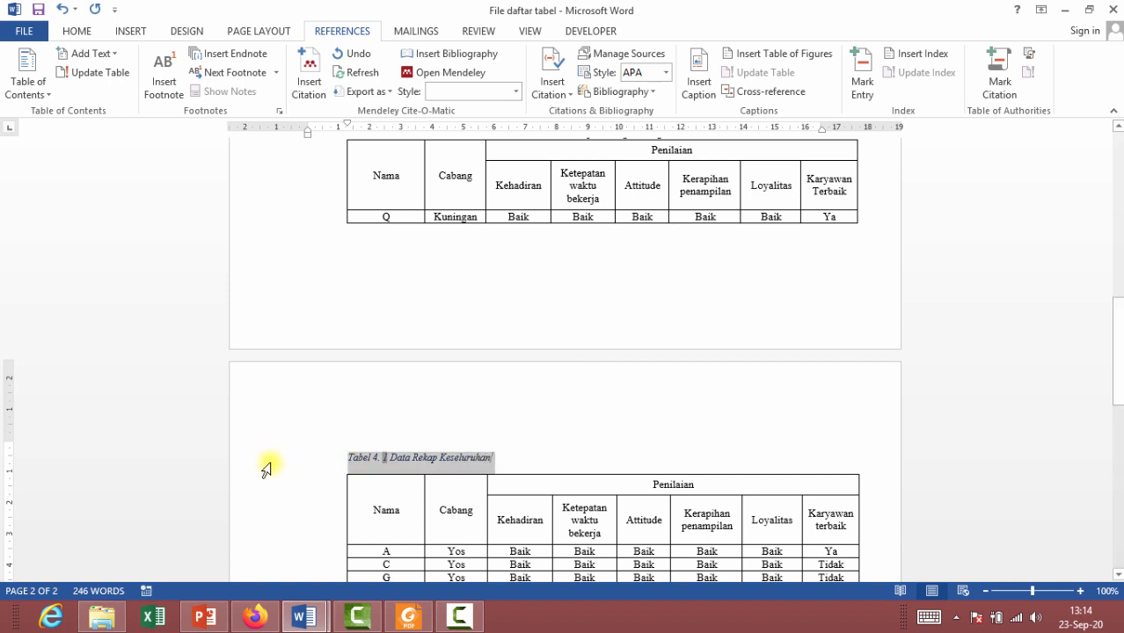
click(78, 31)
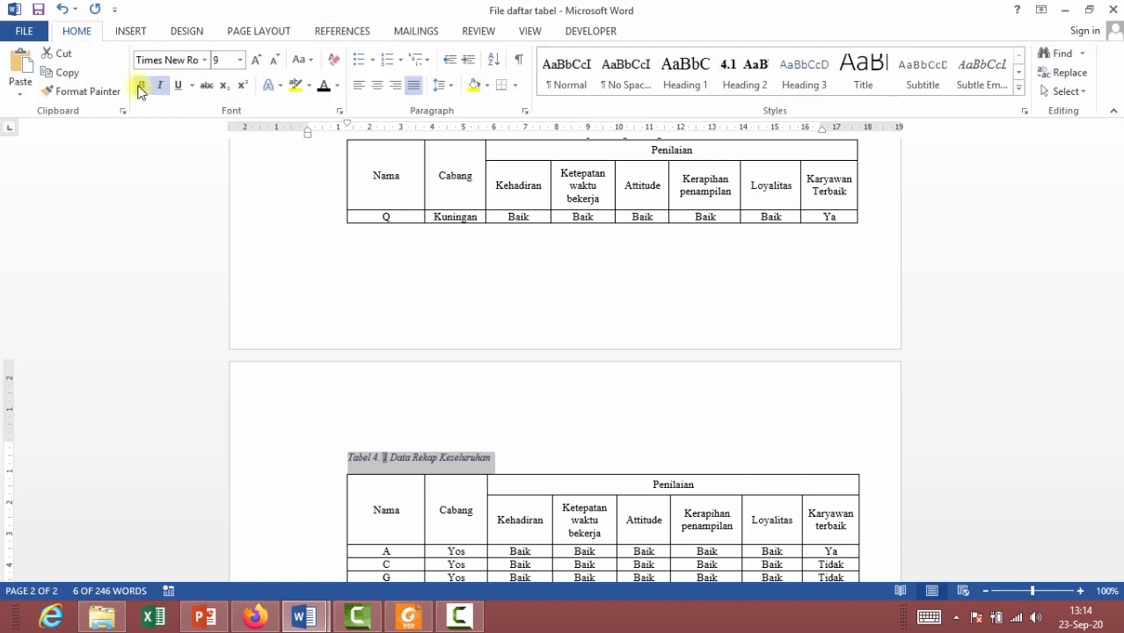
click(141, 84)
click(158, 86)
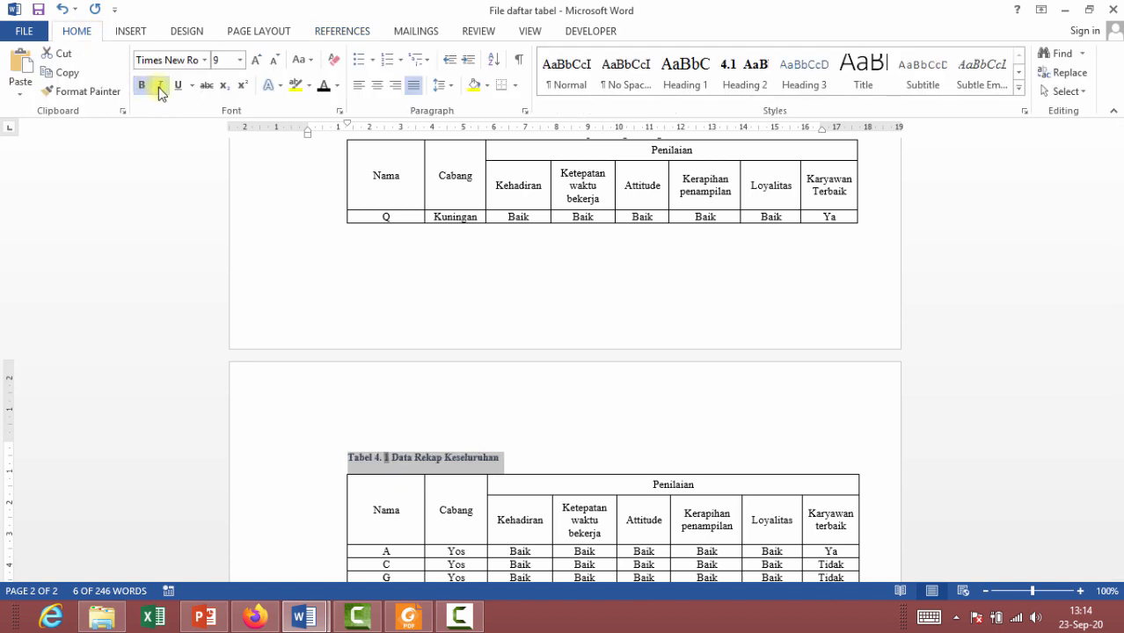
click(324, 92)
click(377, 86)
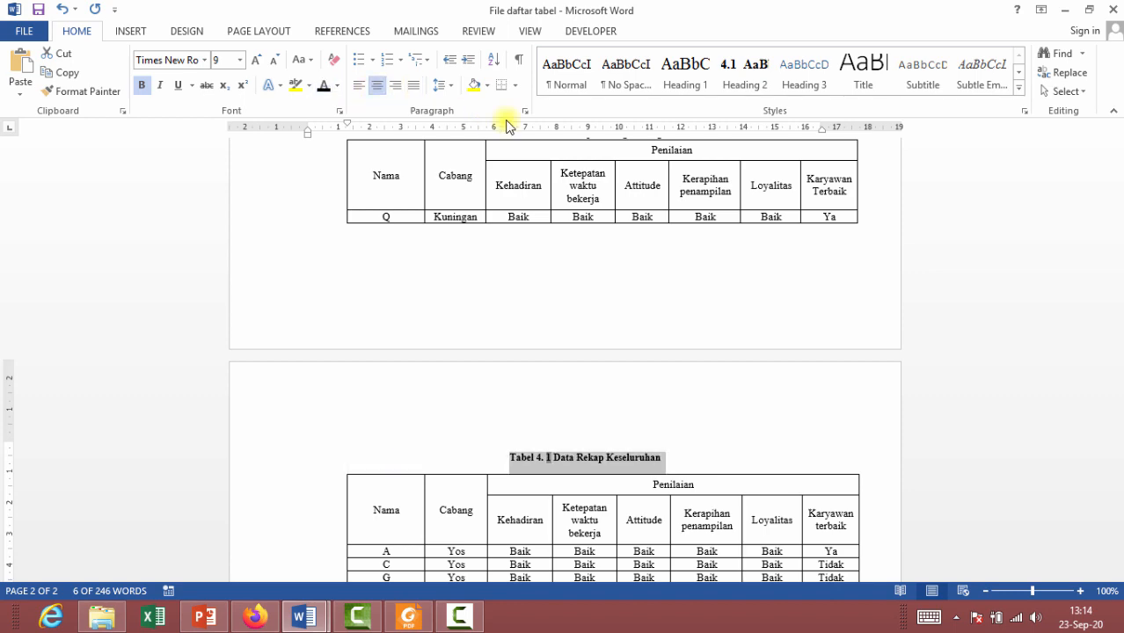
- Set the paragraph spacing after the second-page table's caption to 0 pt
click(526, 111)
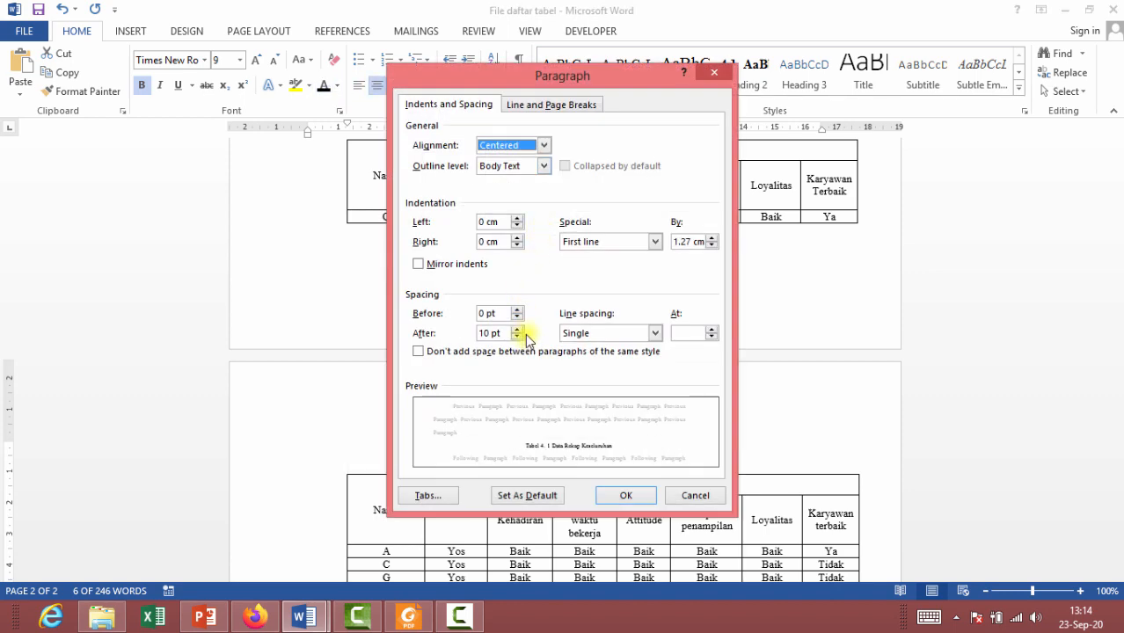
click(508, 333)
click(518, 338)
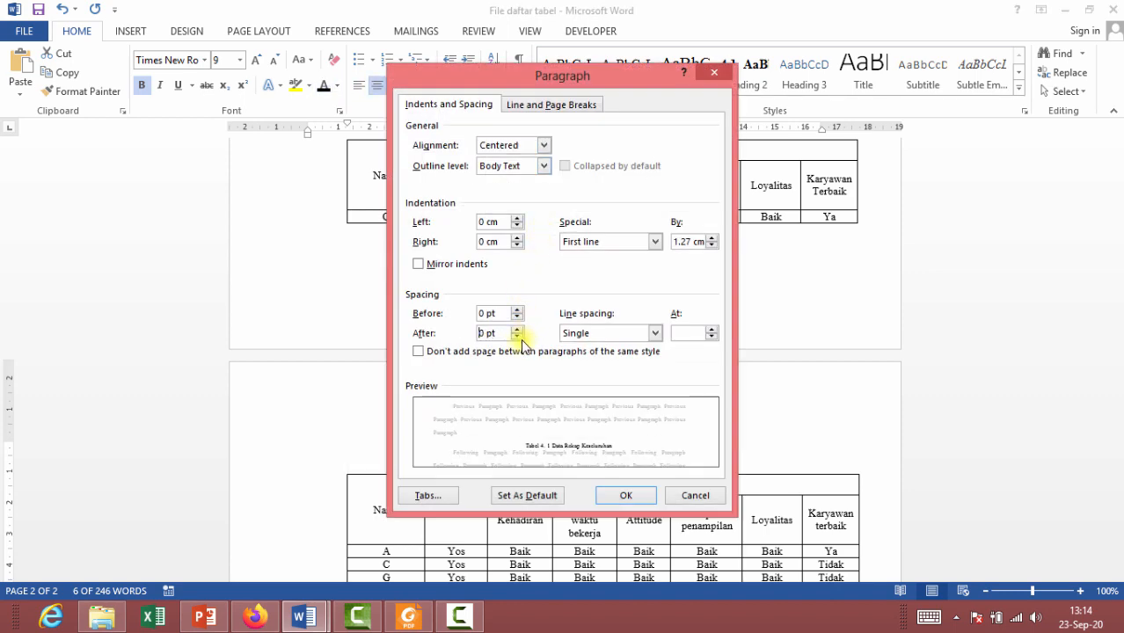
click(630, 493)
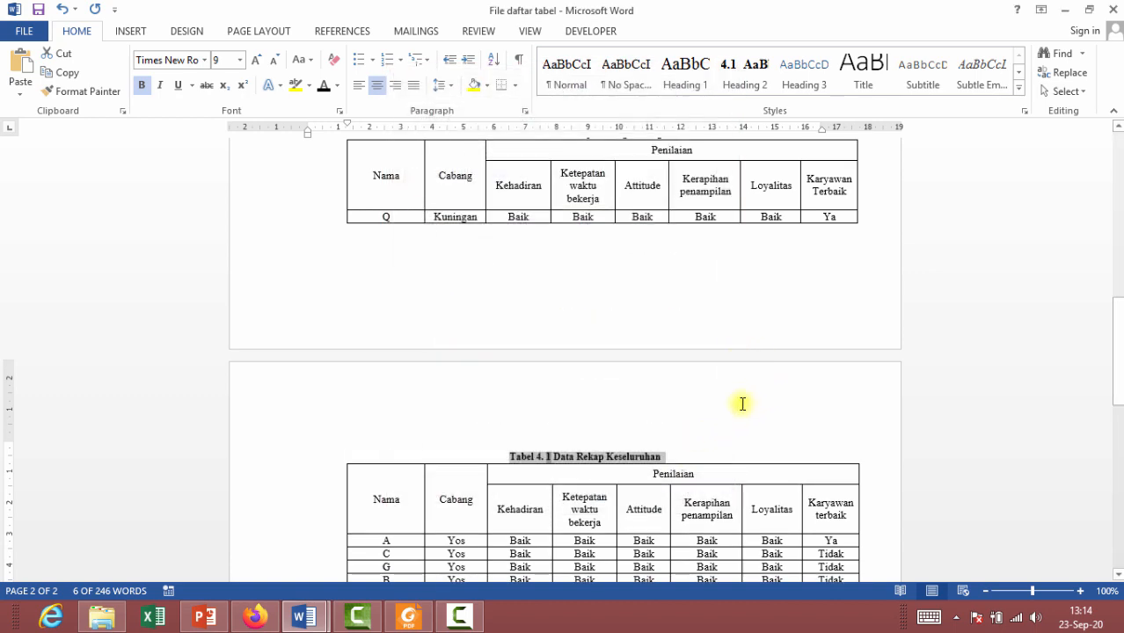
- Enter the heading "Daftar Tabel" at the start of the first page and begin a new line below it
scroll(742, 404, up, 15)
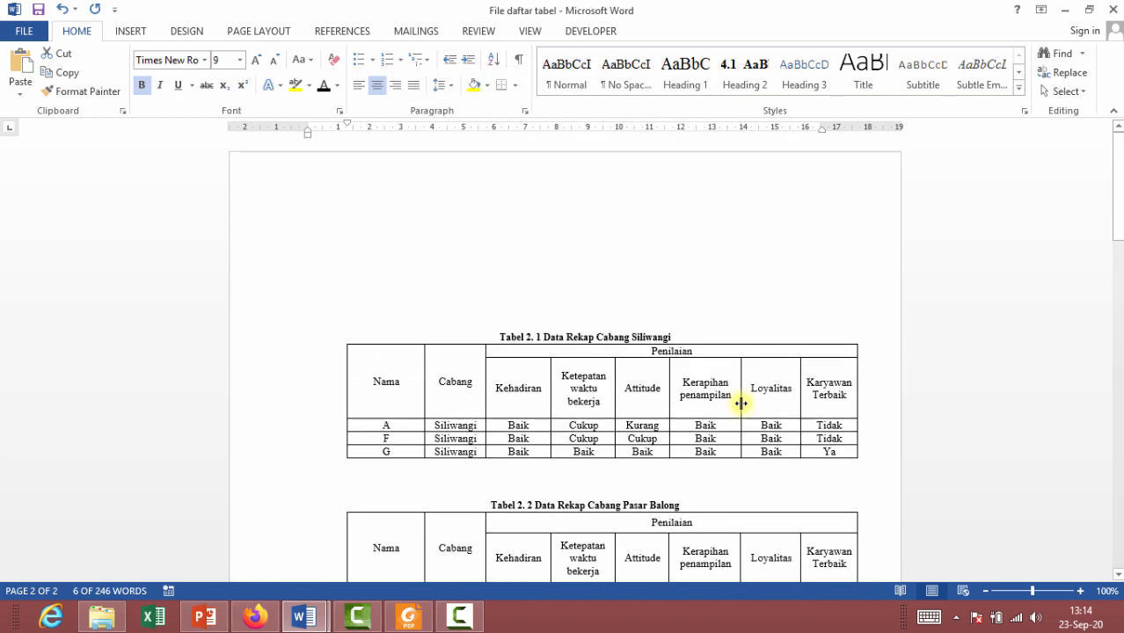
click(367, 233)
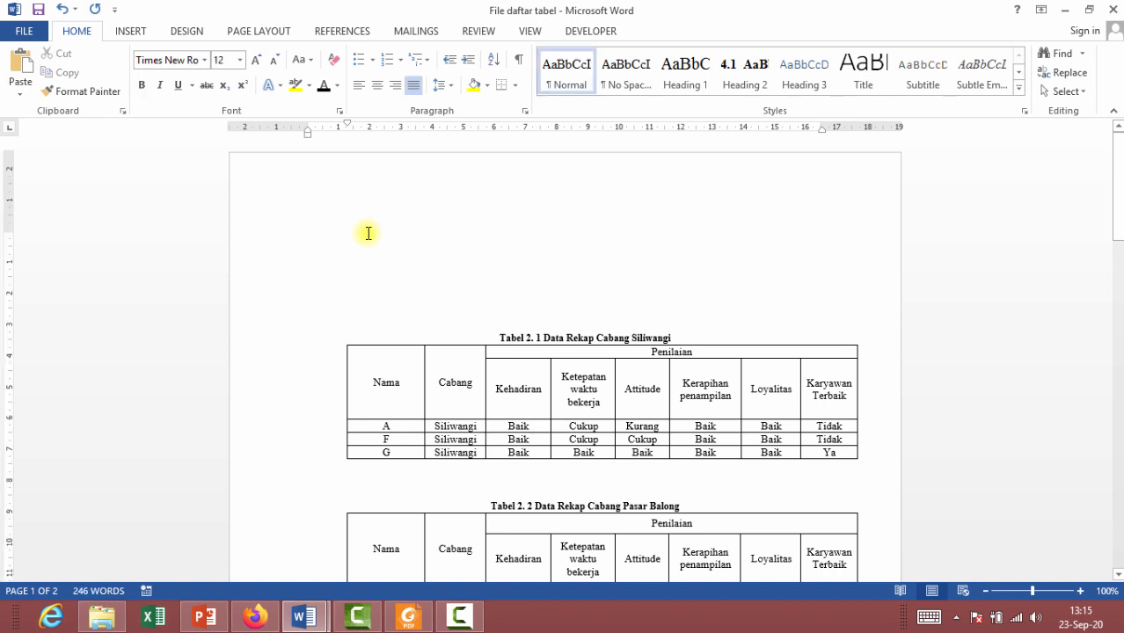
text(Data)
key(Return)
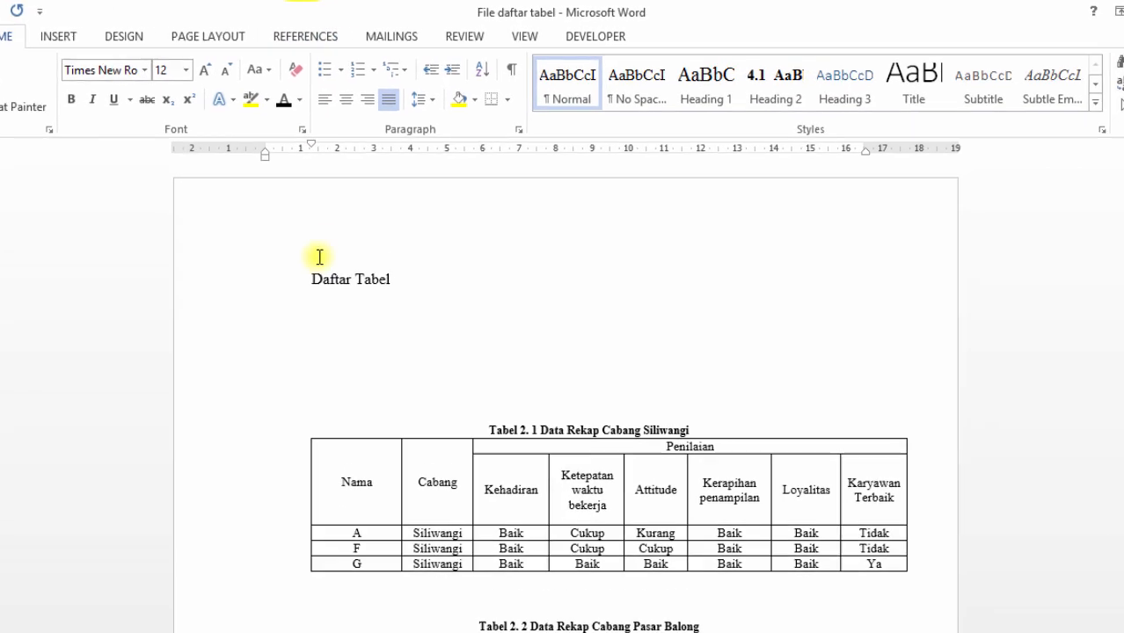
- Insert a table of figures for the caption label "Tabel 2." below the "Daftar Tabel" heading
click(314, 42)
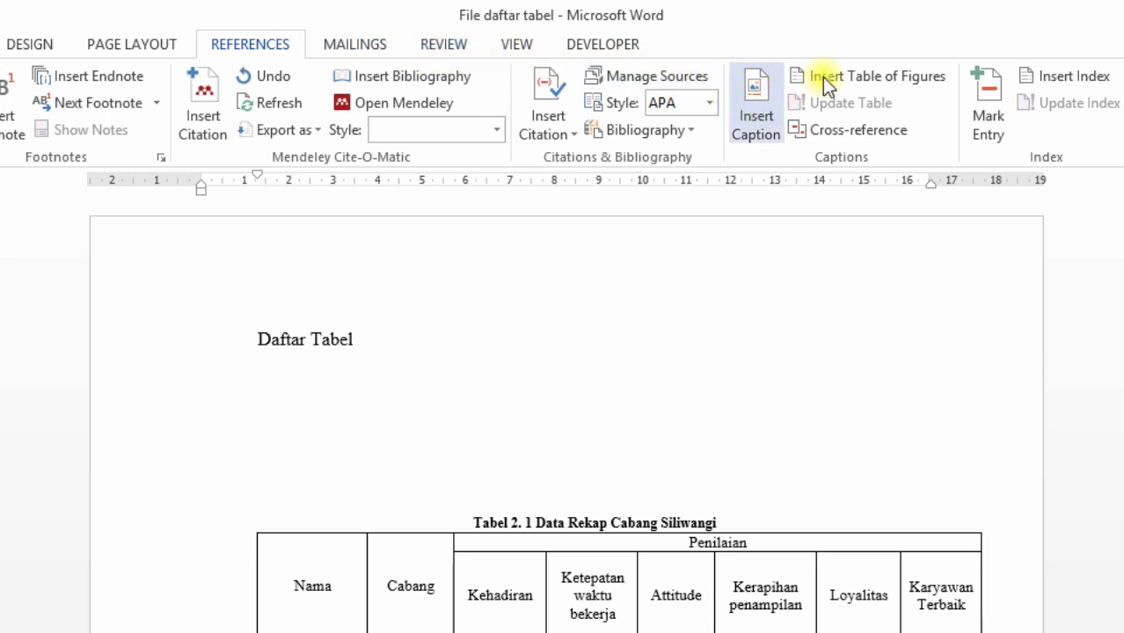
click(911, 76)
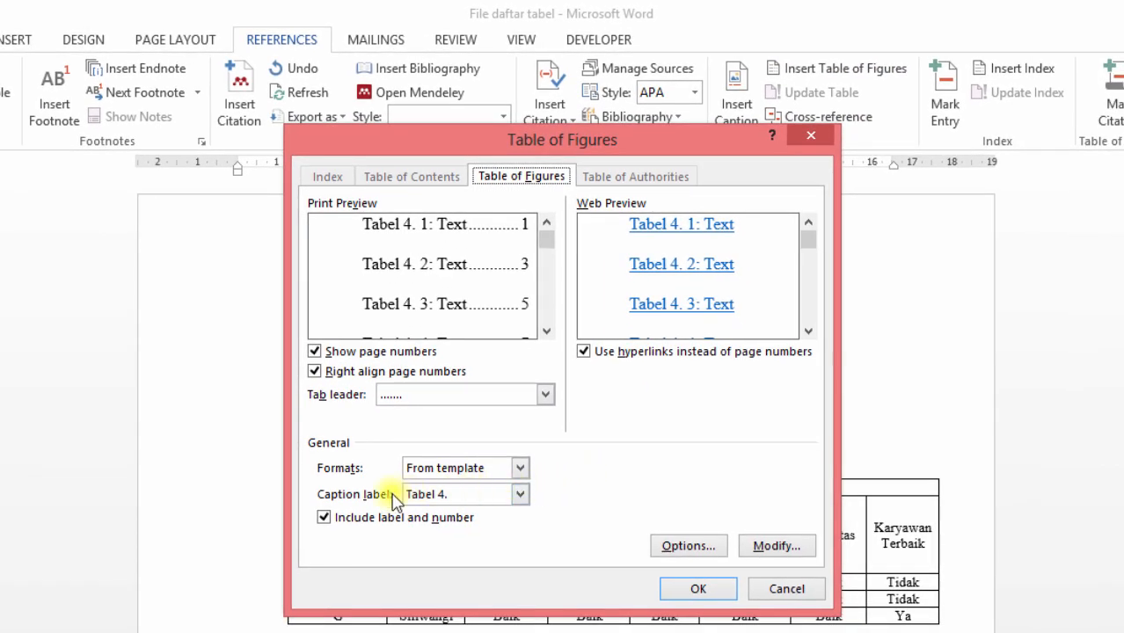
click(501, 498)
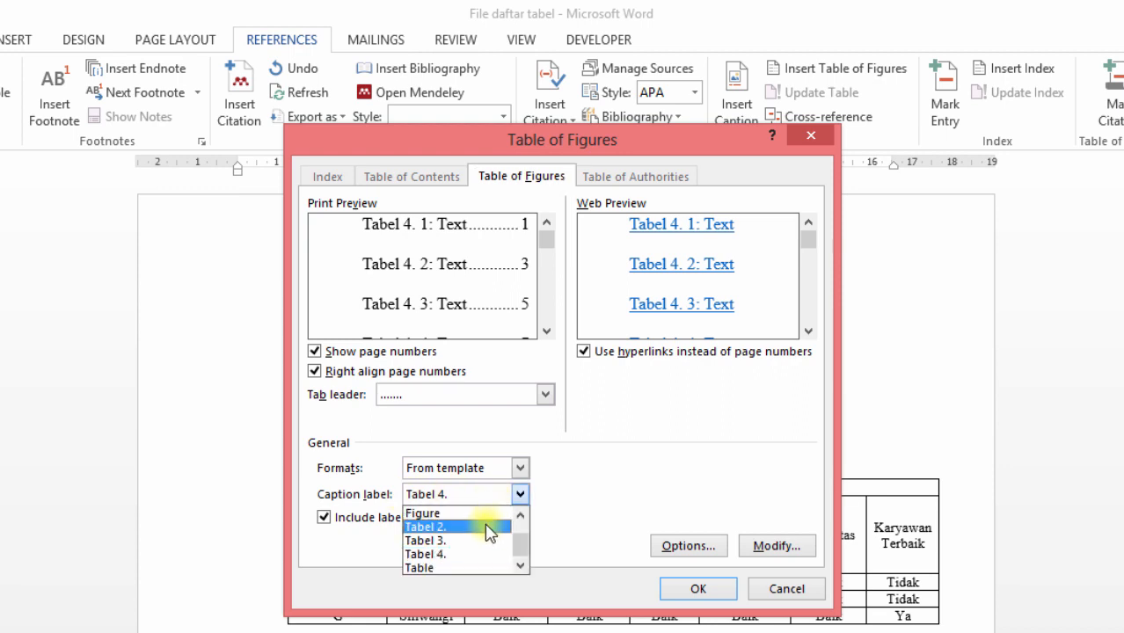
click(485, 526)
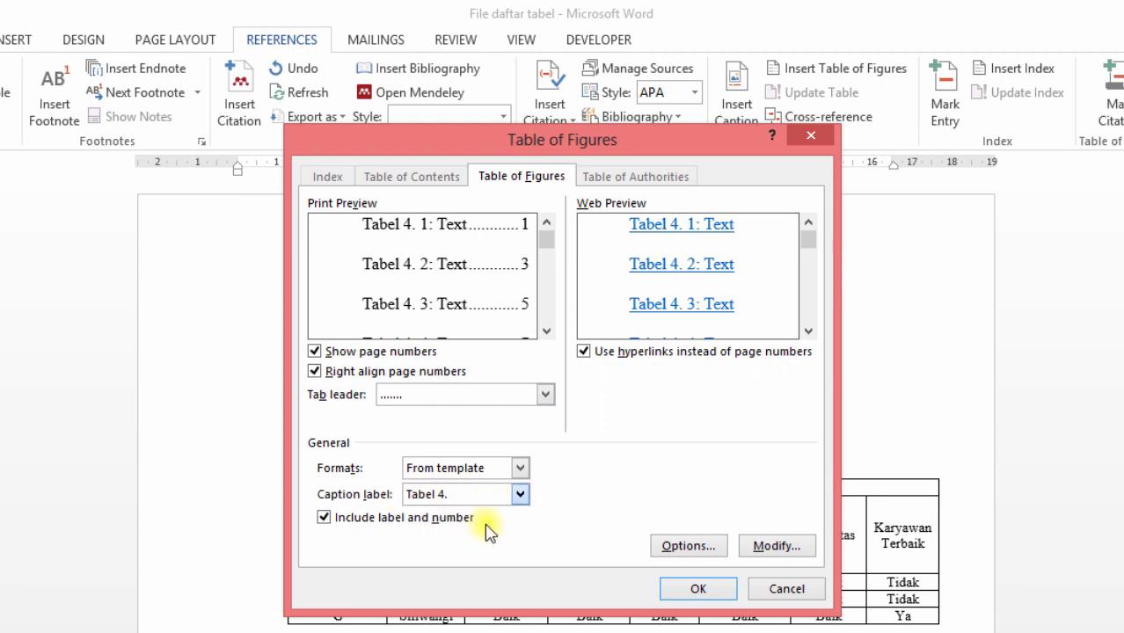
click(691, 591)
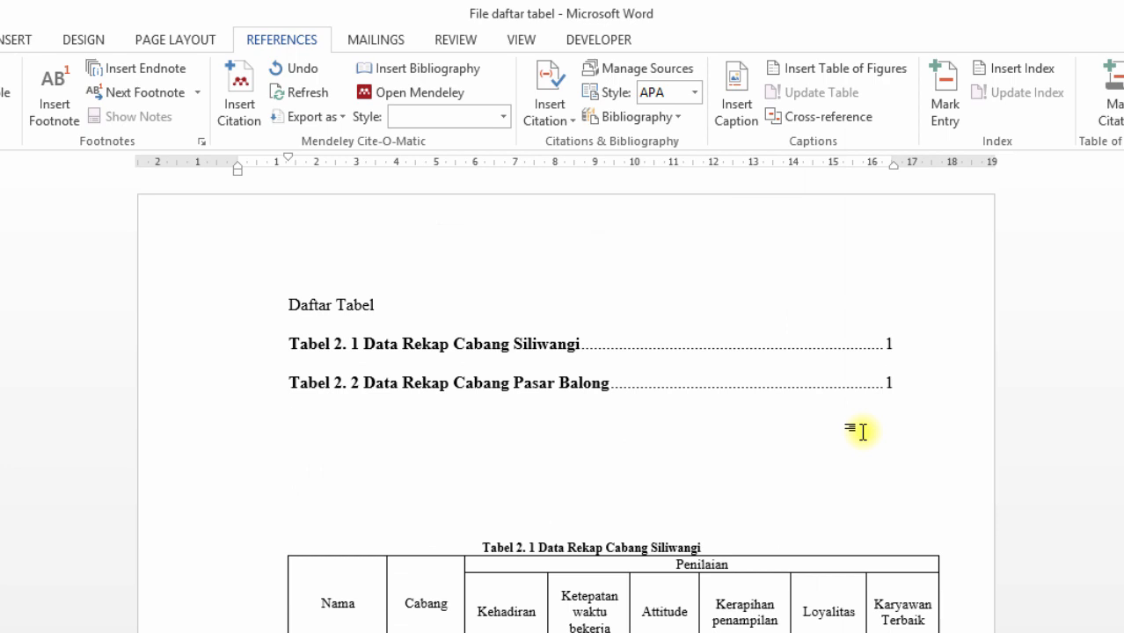
- Insert another table of figures for the caption label "Tabel 3." on a new line below the "Tabel 2." entries
key(Return)
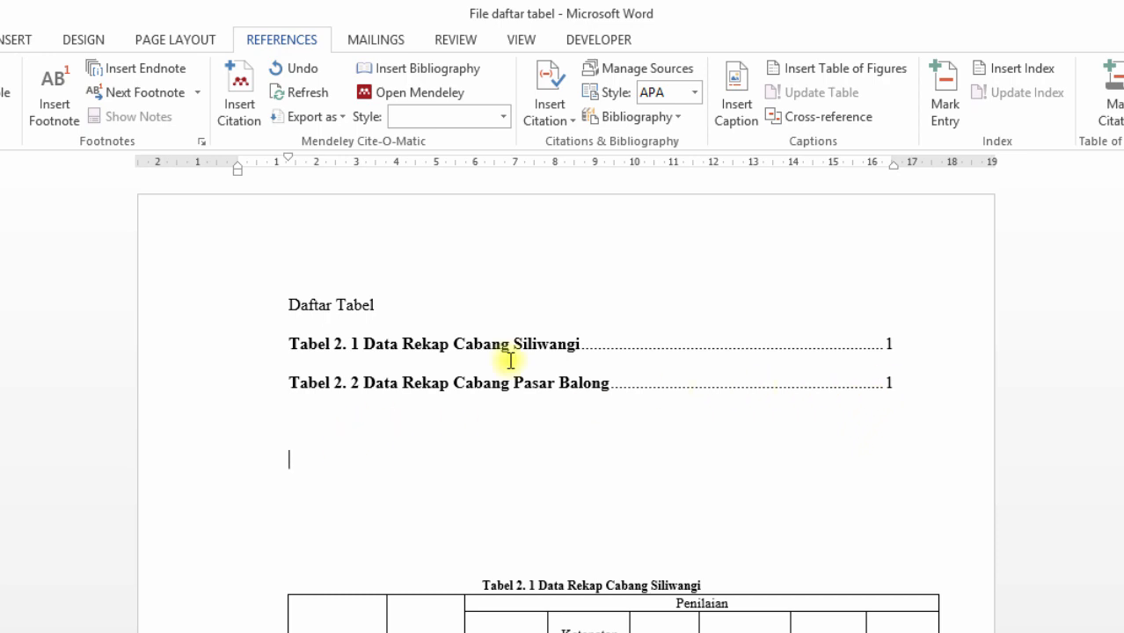
click(808, 77)
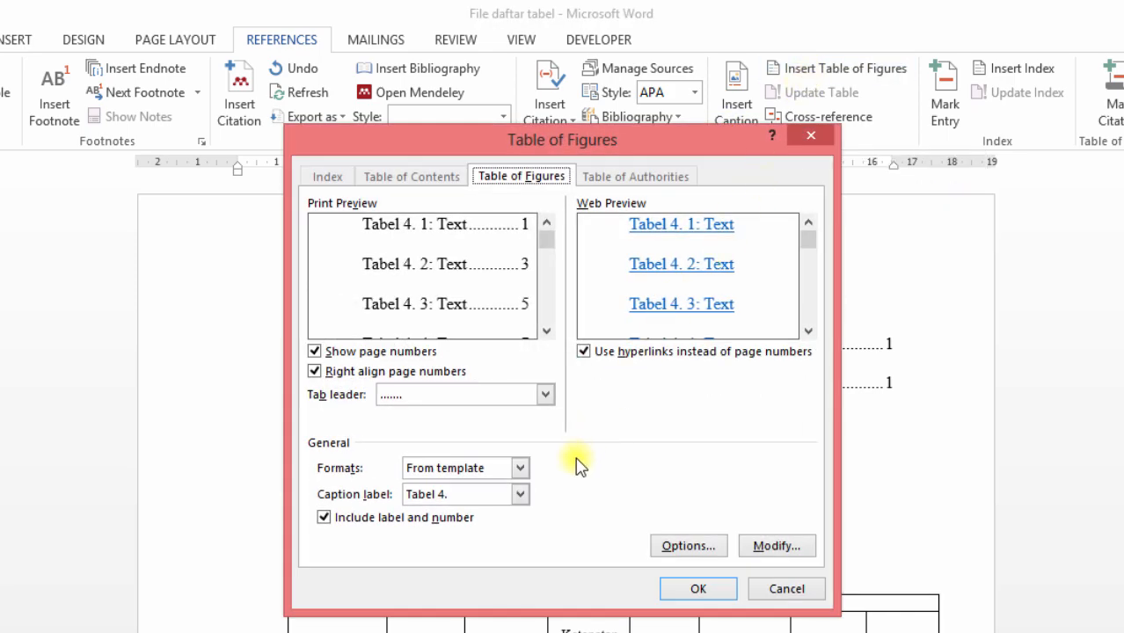
click(520, 495)
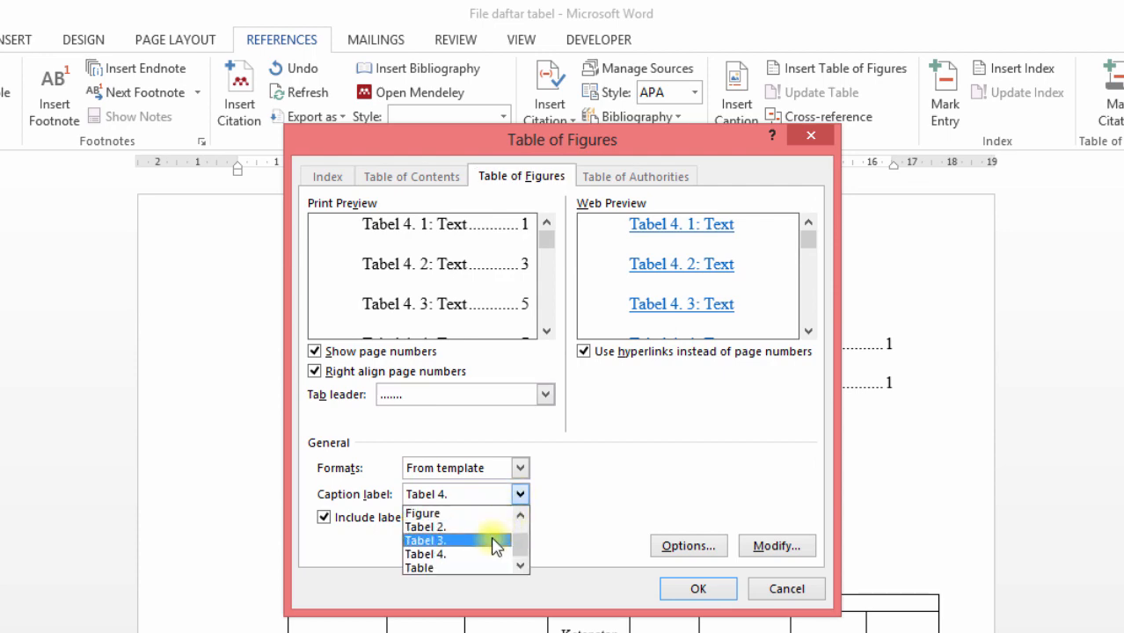
click(497, 540)
click(675, 589)
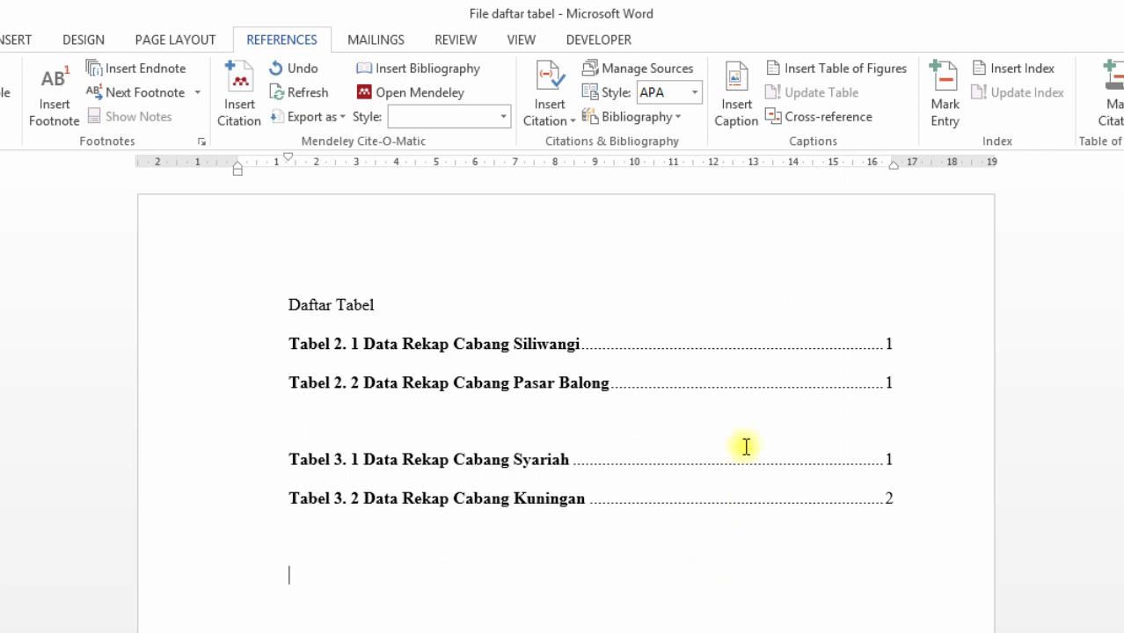
- Insert a table of figures for the caption label "Tabel 4." below the "Tabel 3." entries
click(794, 70)
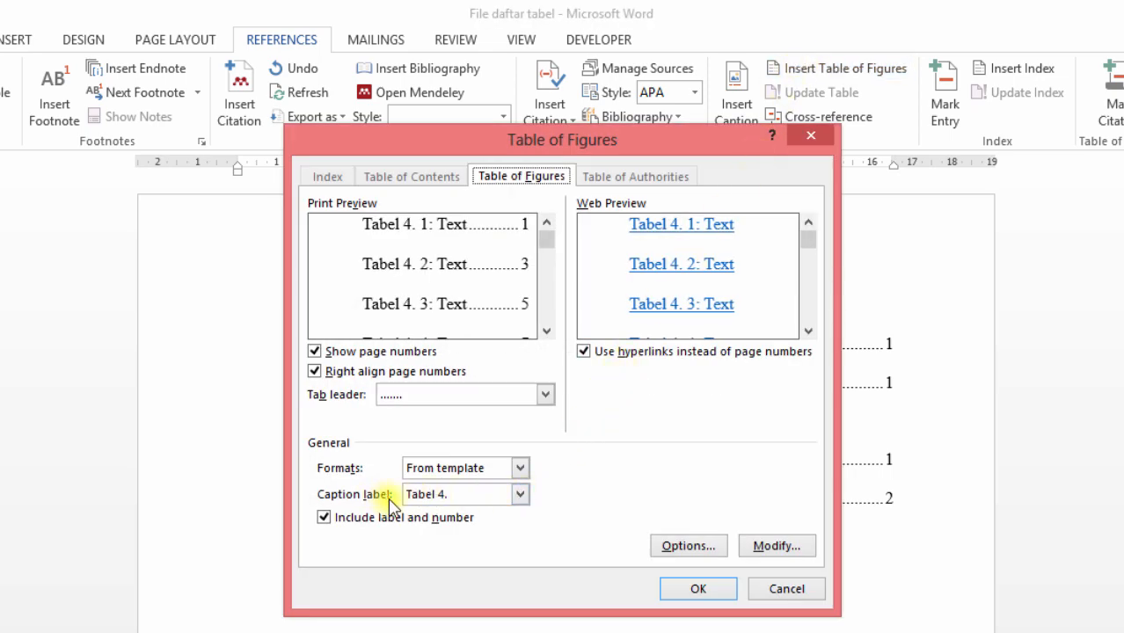
click(699, 591)
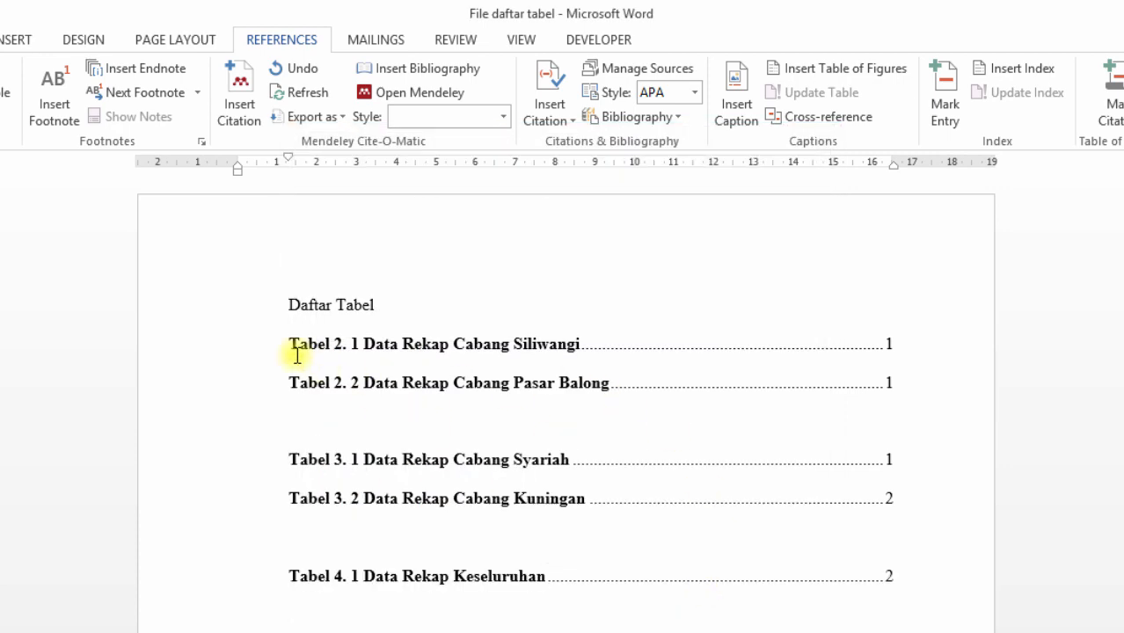
- Format the "Daftar Tabel" heading as centred, 16 pt and bold
click(163, 308)
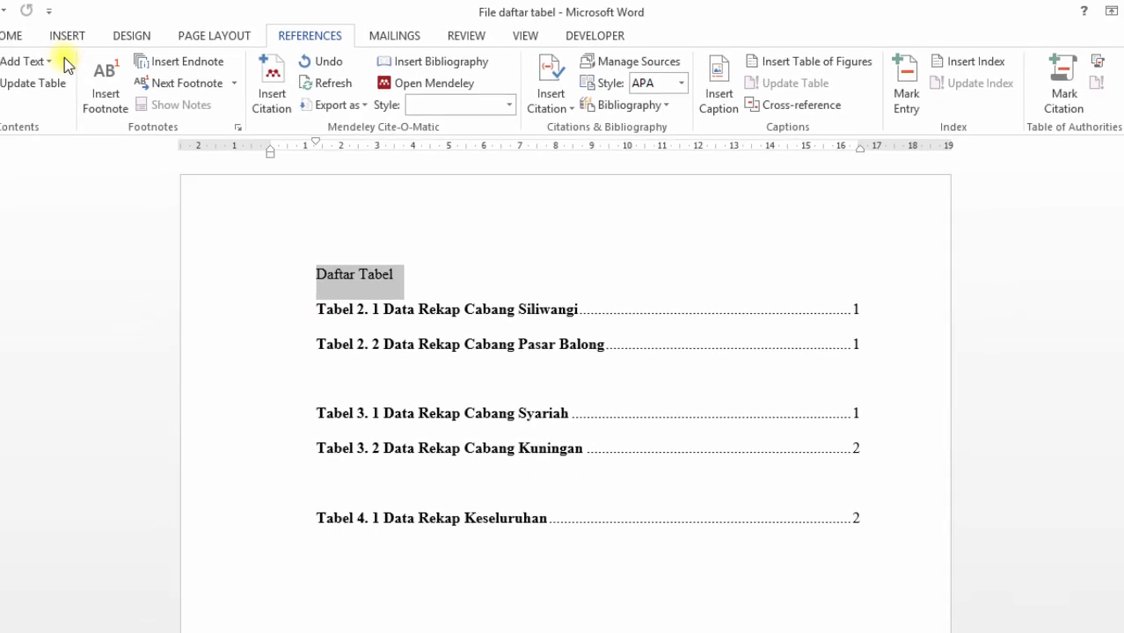
click(87, 33)
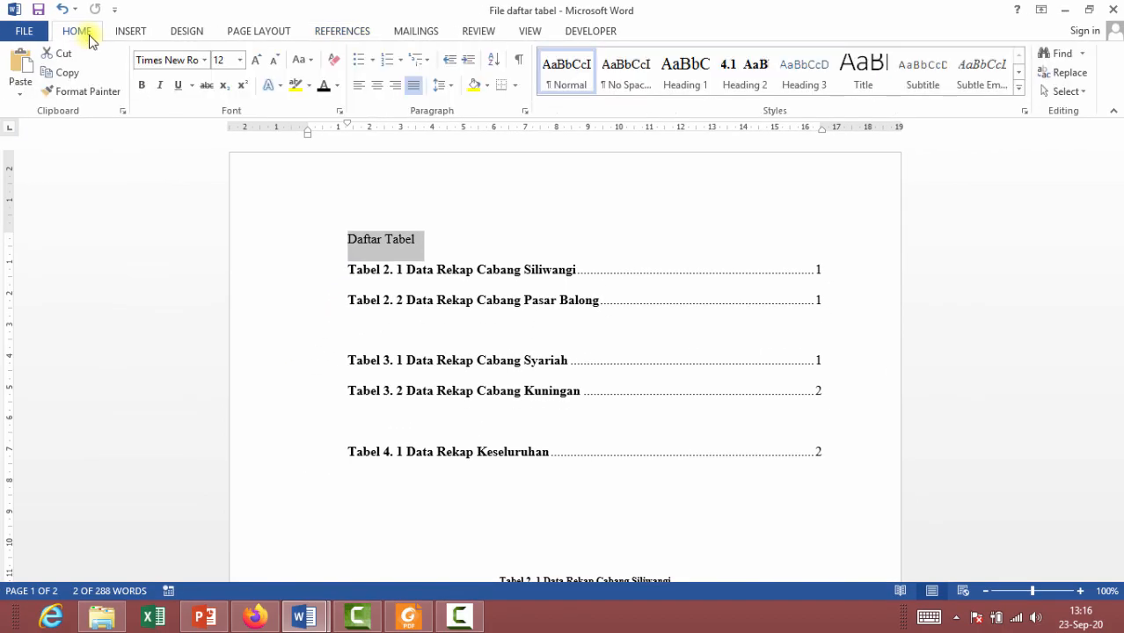
click(379, 88)
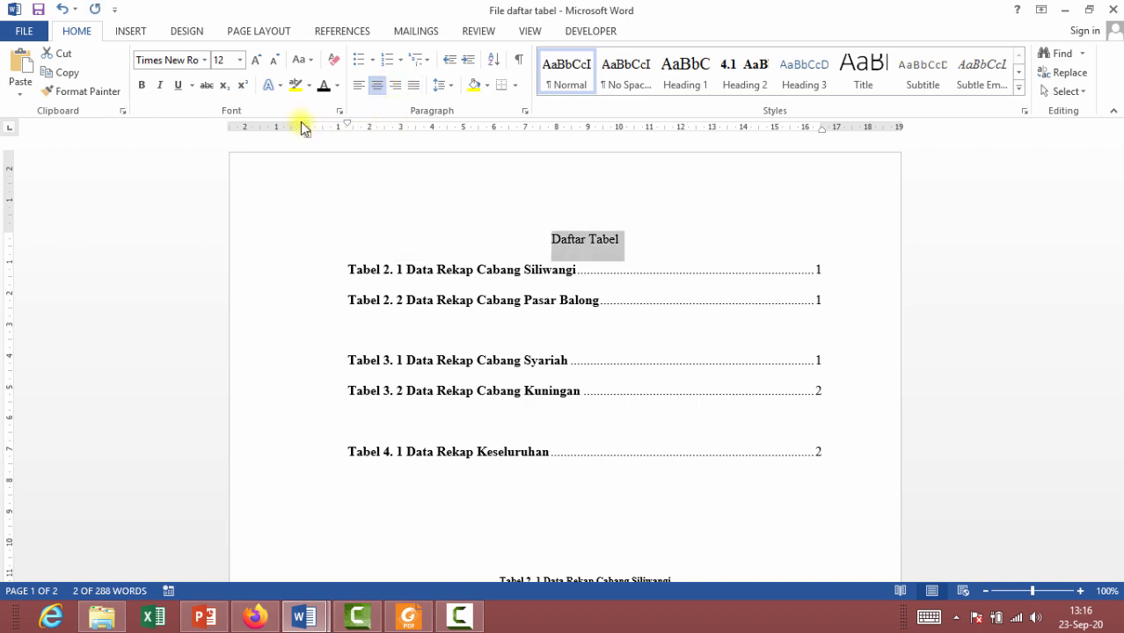
click(256, 60)
click(256, 60)
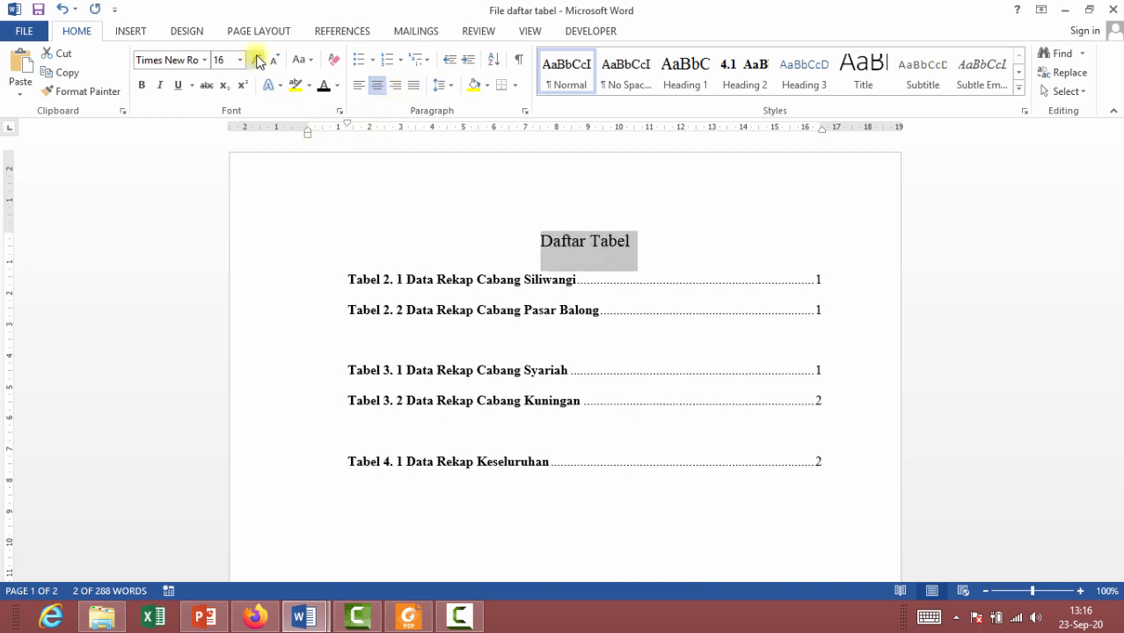
key(ctrl+b)
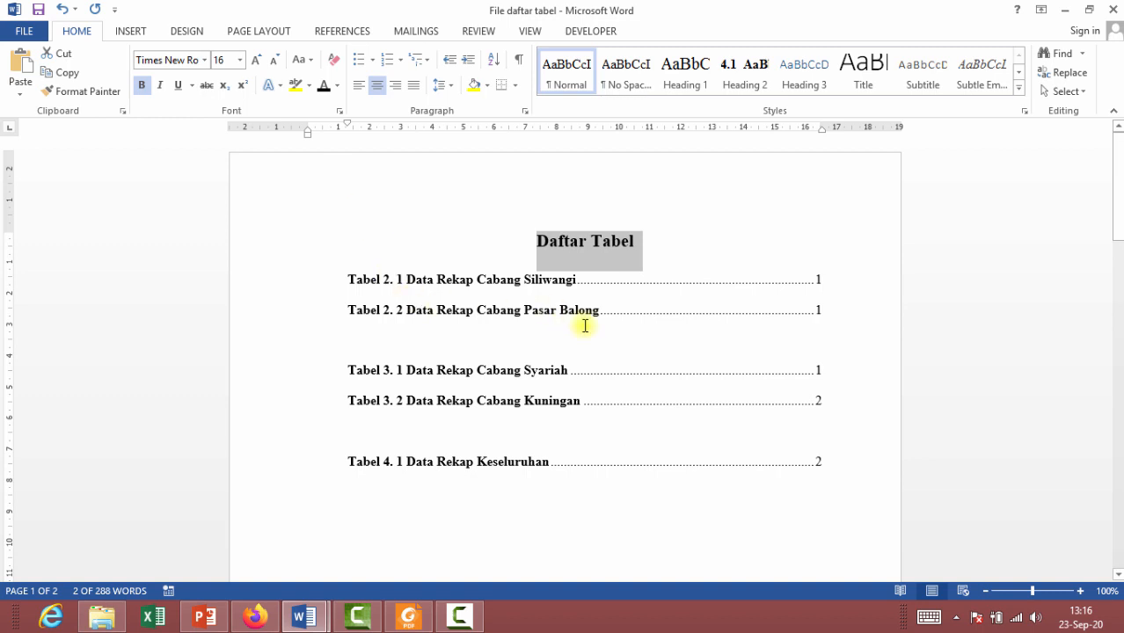
- Try to remove the blank lines between the Tabel 2., Tabel 3. and Tabel 4. entries by deleting from the empty lines
click(669, 344)
key(Delete)
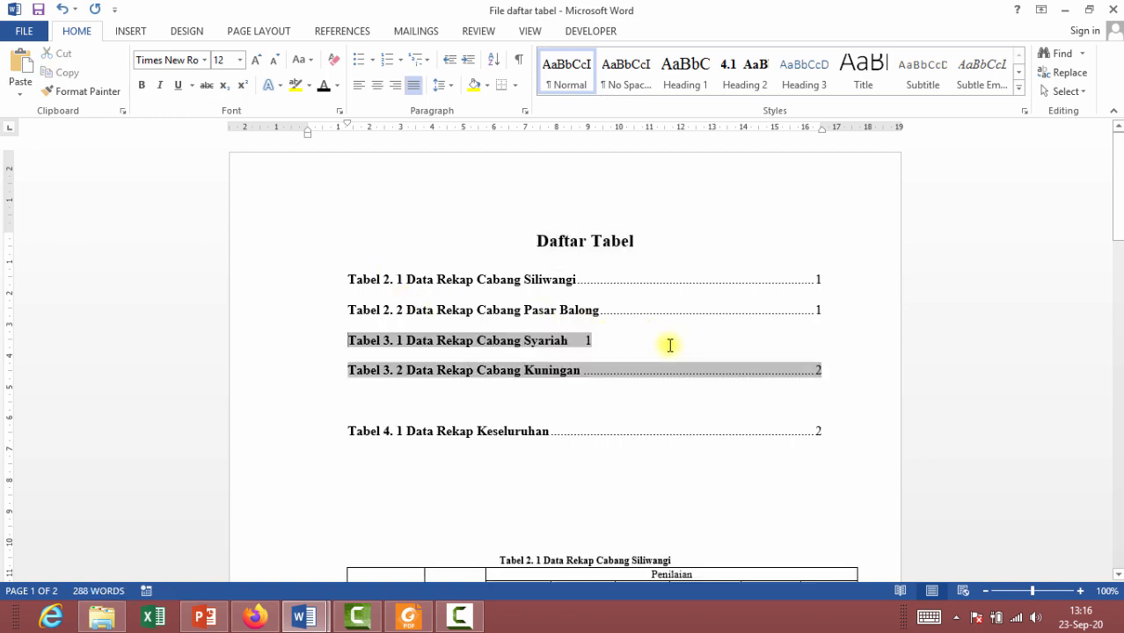
click(625, 410)
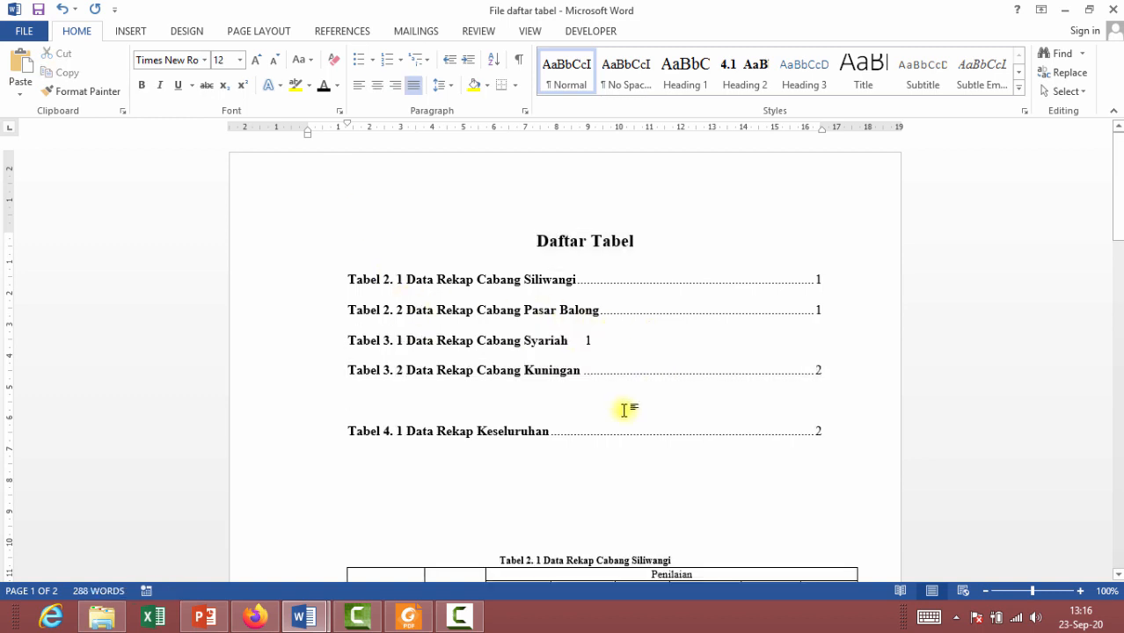
key(Delete)
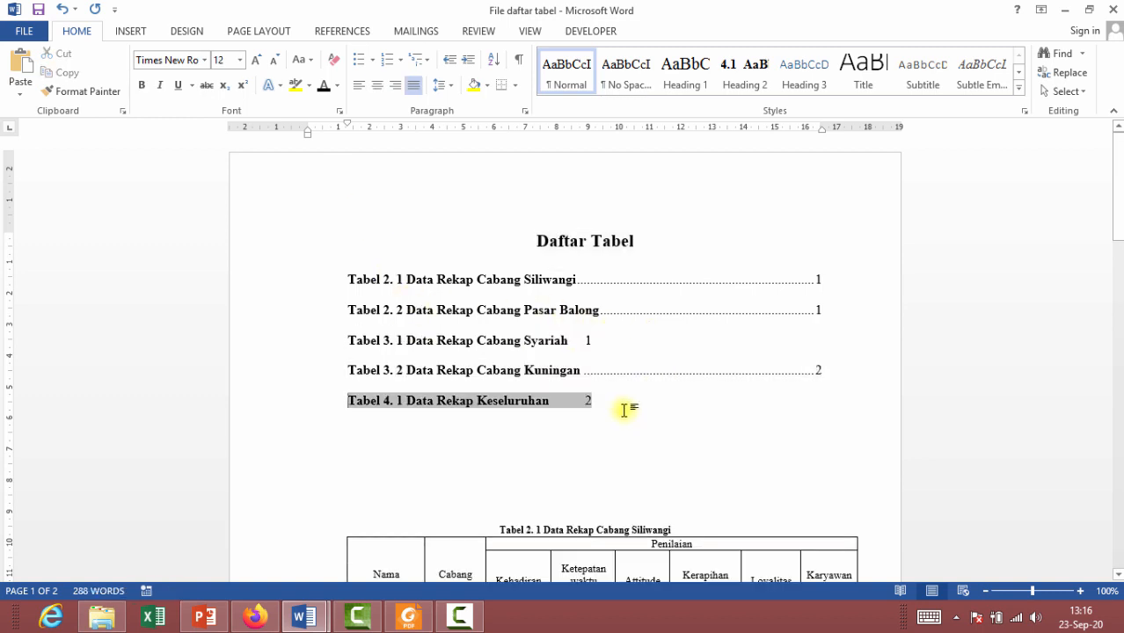
click(549, 401)
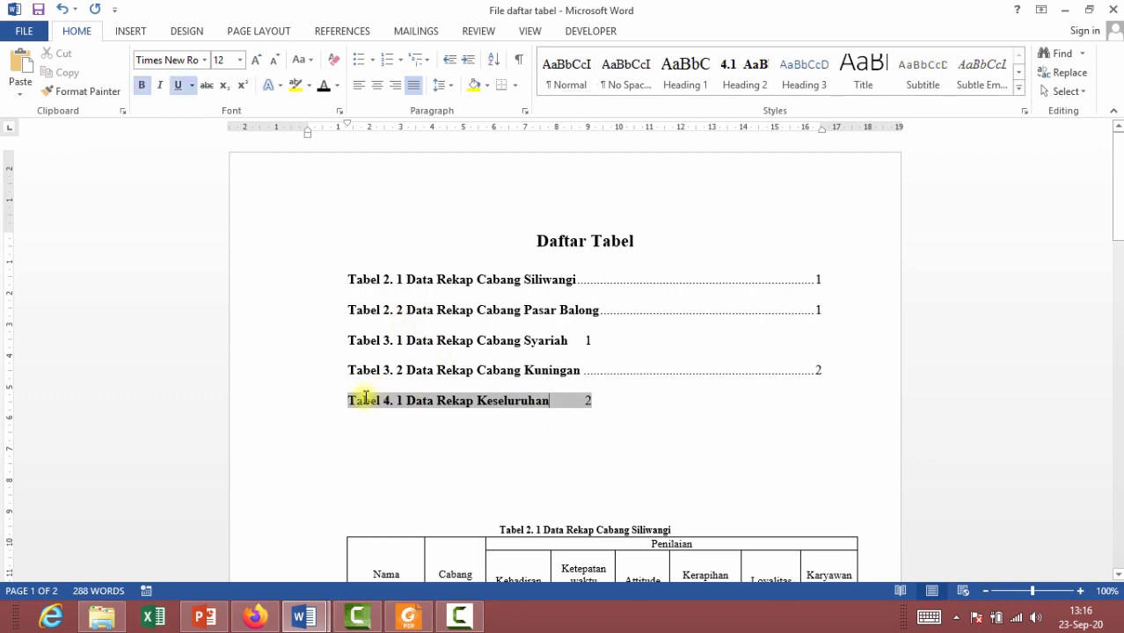
drag(351, 403, 352, 413)
click(582, 344)
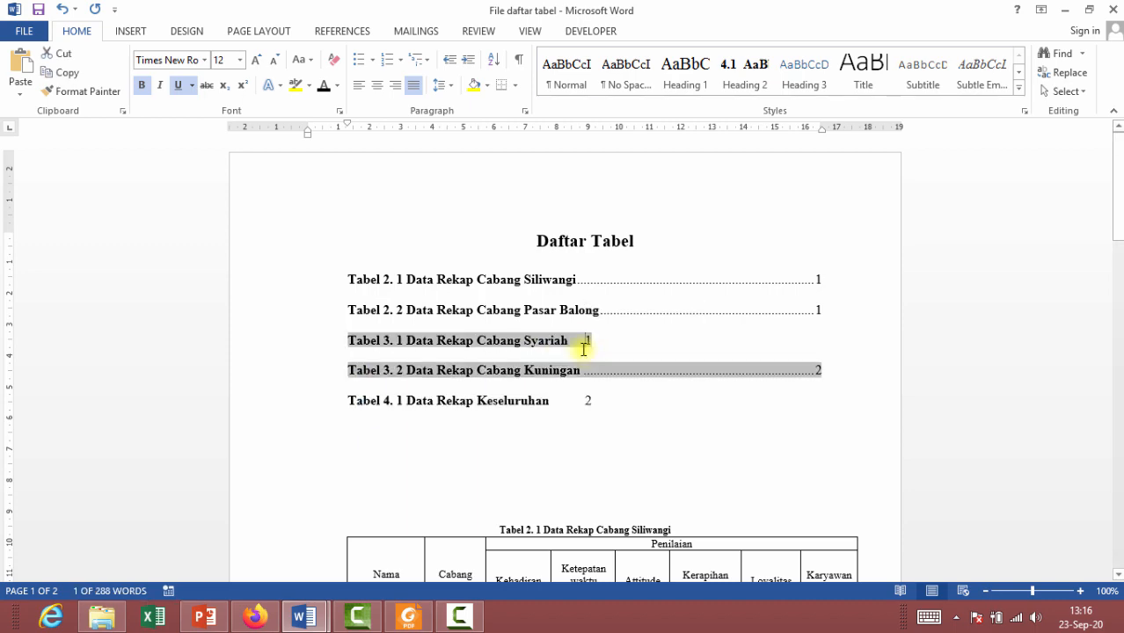
- Undo the blank-line deletions between the table list's entry groups
scroll(578, 422, down, 3)
scroll(578, 422, down, 6)
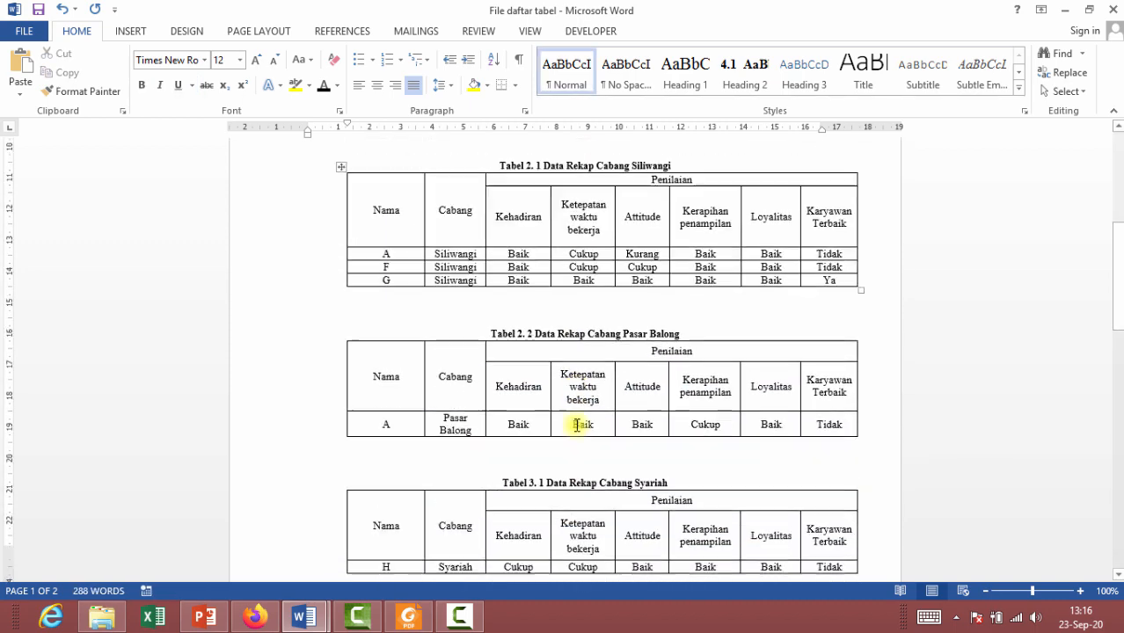
scroll(574, 427, up, 3)
scroll(588, 410, up, 9)
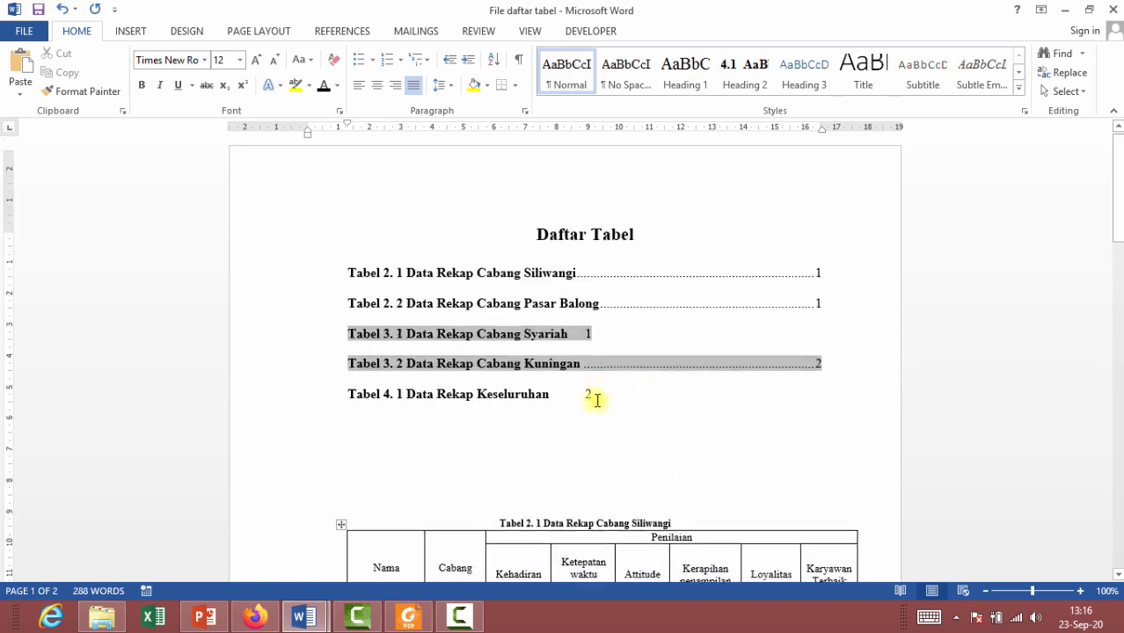
key(ctrl+z)
key(ctrl+z)
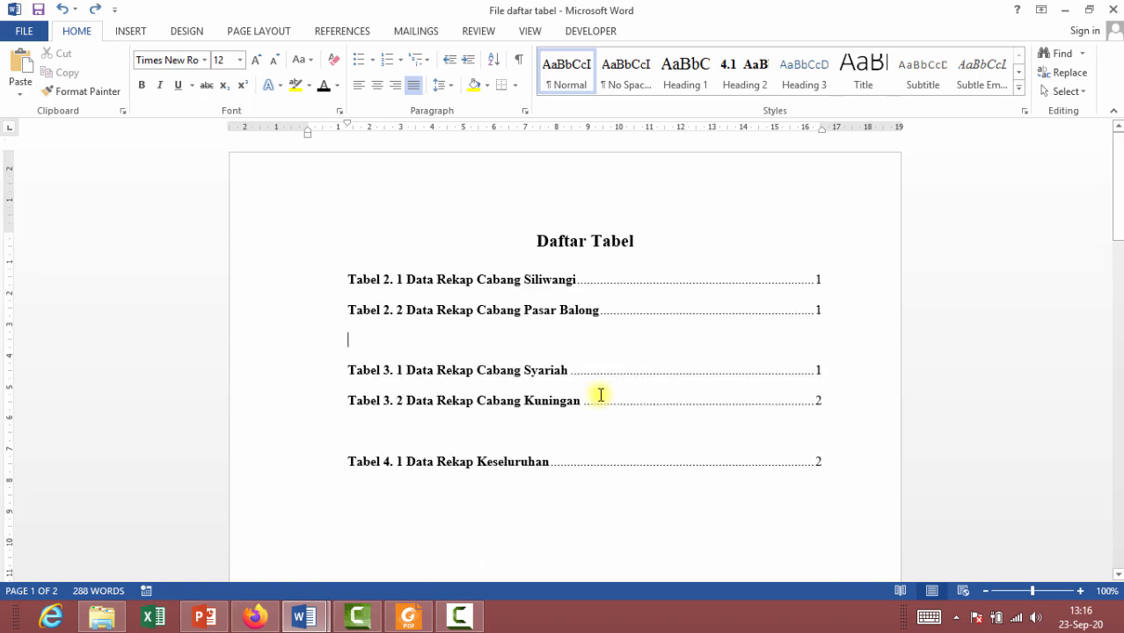
- Remove the blank lines after the Tabel 2. 2 and Tabel 3. 2 entries, deleting from the end of each entry
click(826, 307)
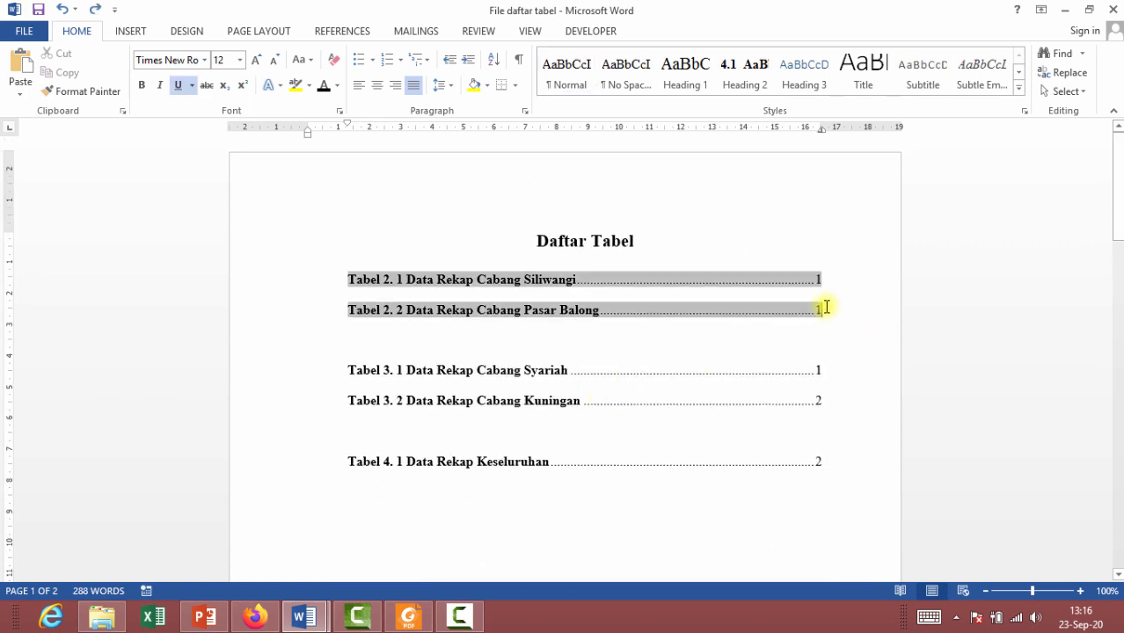
key(Delete)
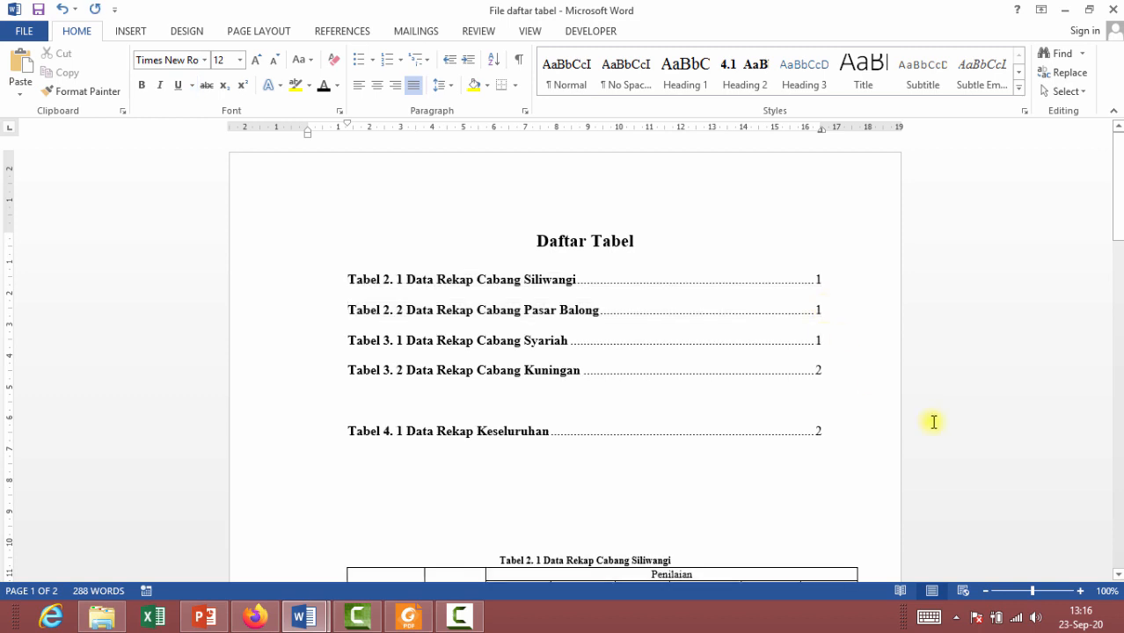
click(396, 403)
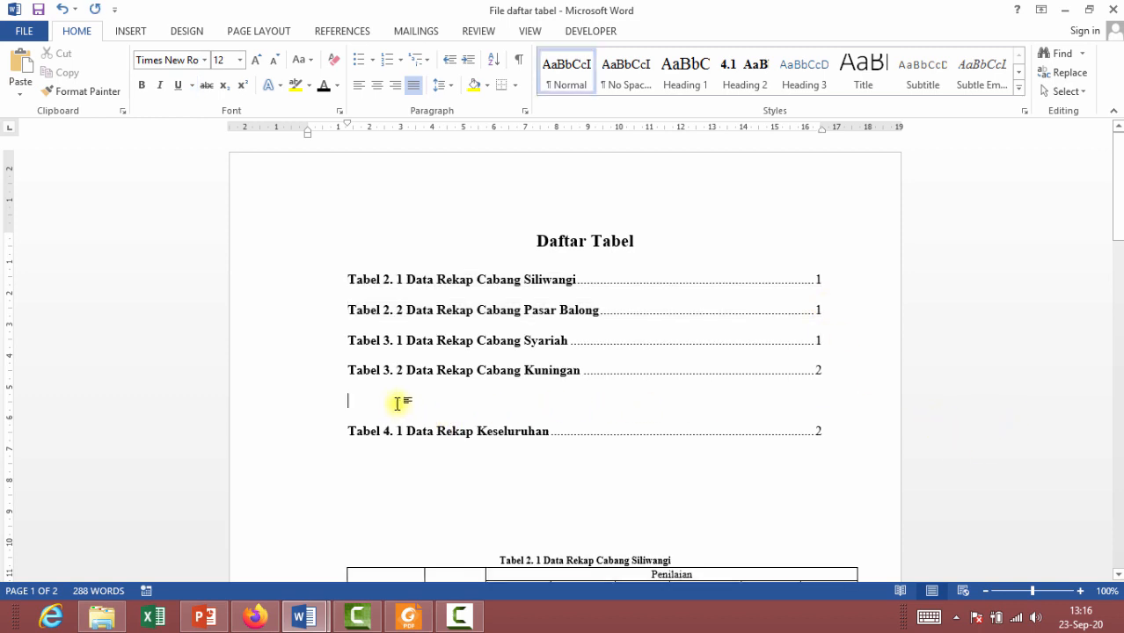
click(825, 375)
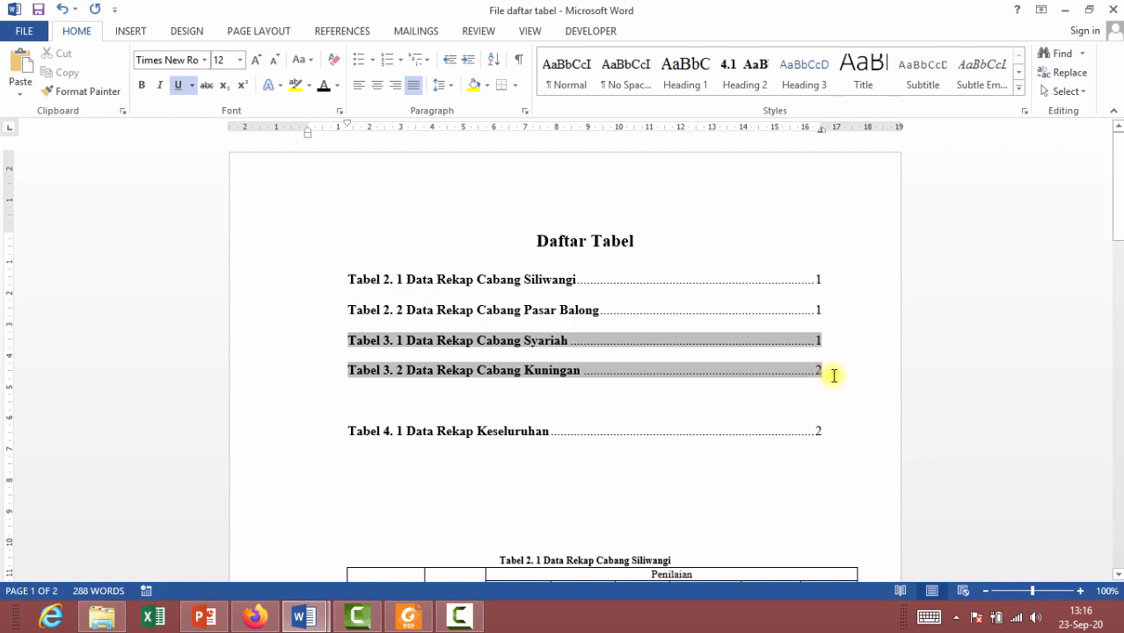
key(Delete)
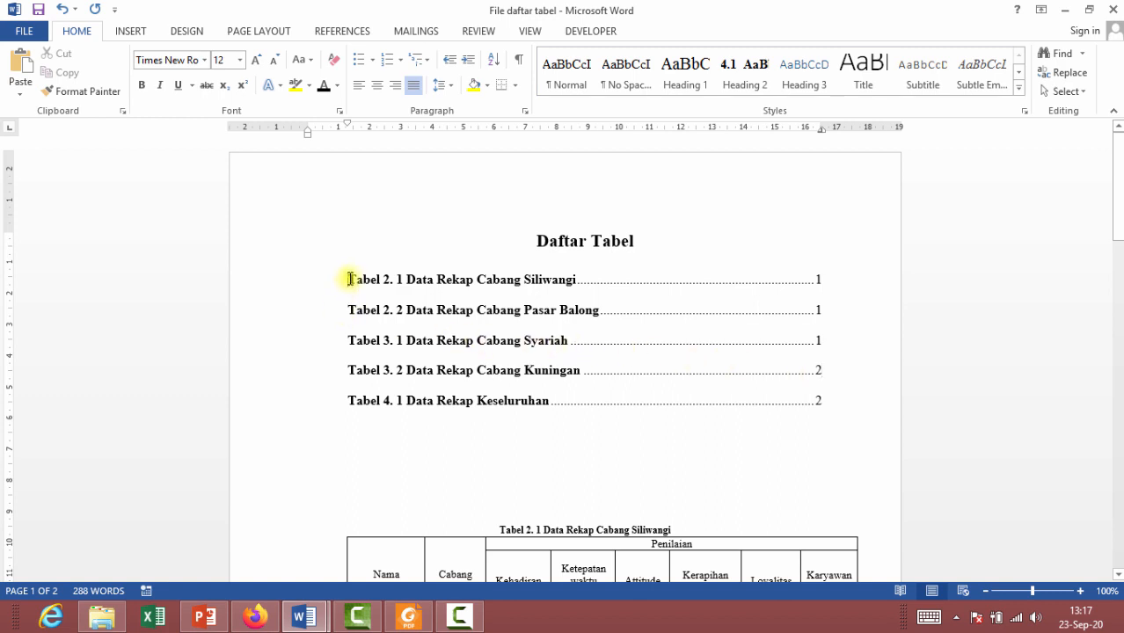
- Set the line spacing of all entries under the "Daftar Tabel" heading to single
drag(350, 280, 789, 424)
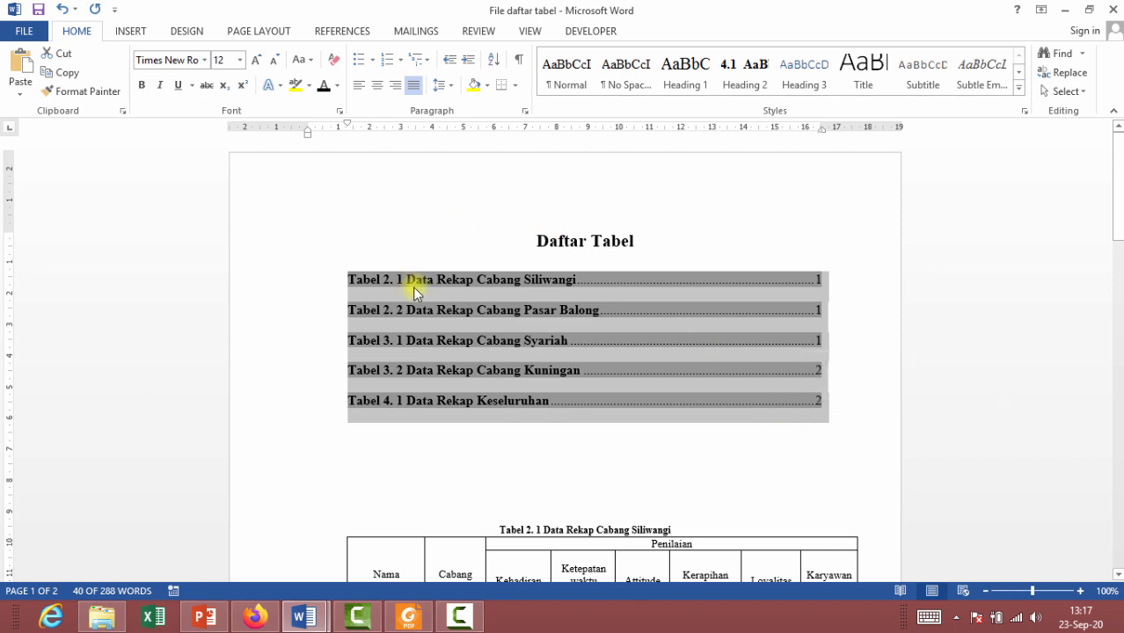
click(524, 111)
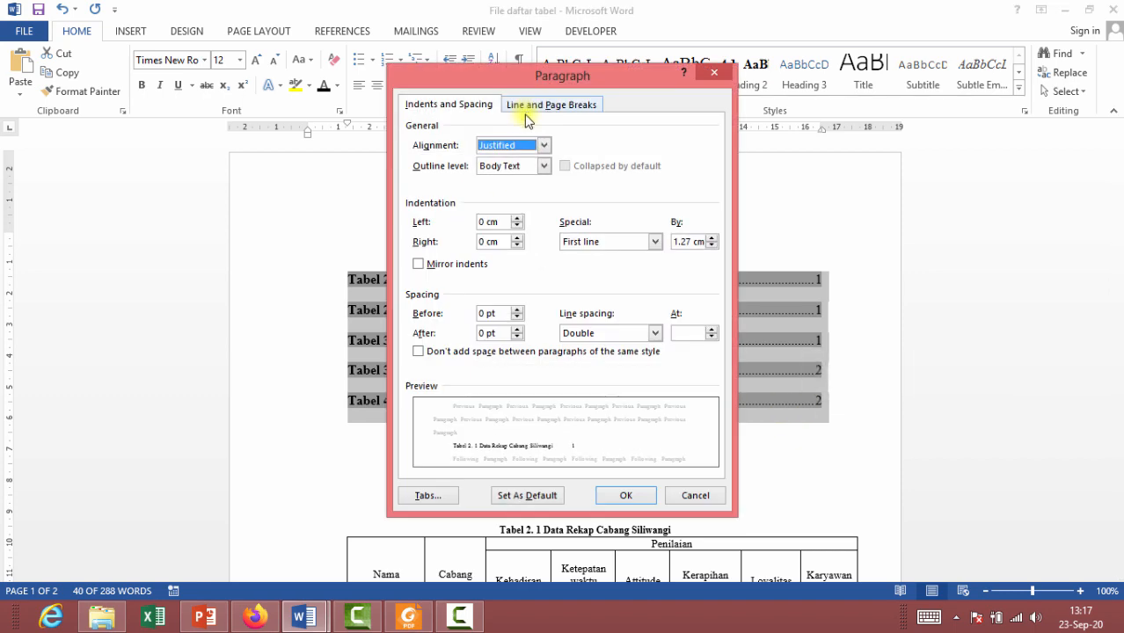
click(654, 335)
click(650, 350)
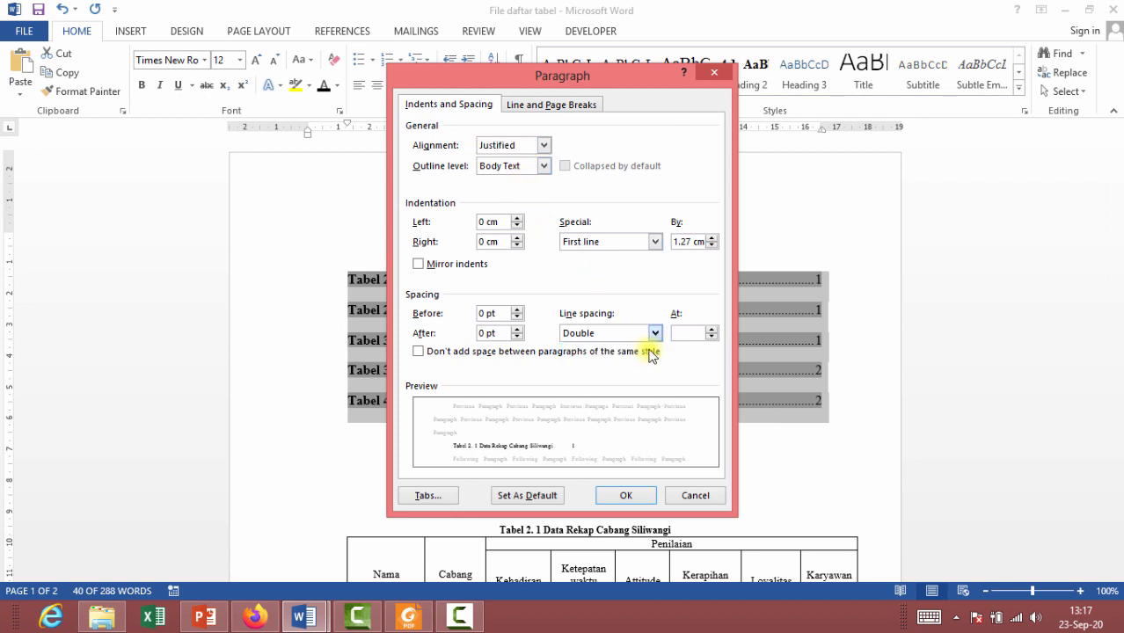
click(641, 495)
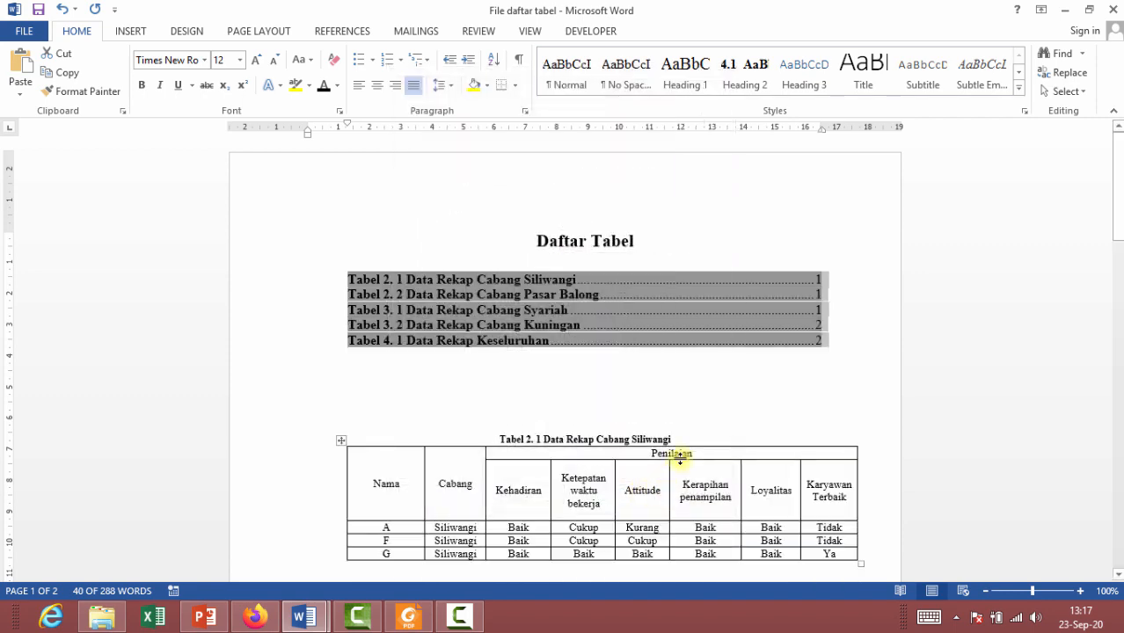
click(691, 394)
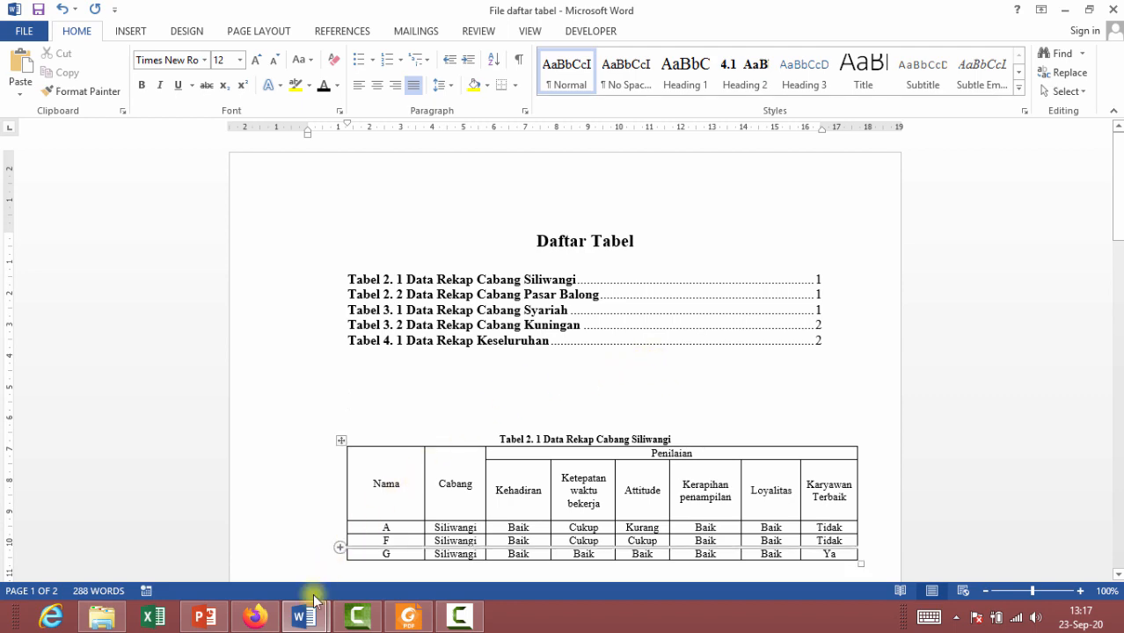
- Switch to the "File daftar gambar" document and look through its pictures
mouse_move(308, 612)
click(344, 557)
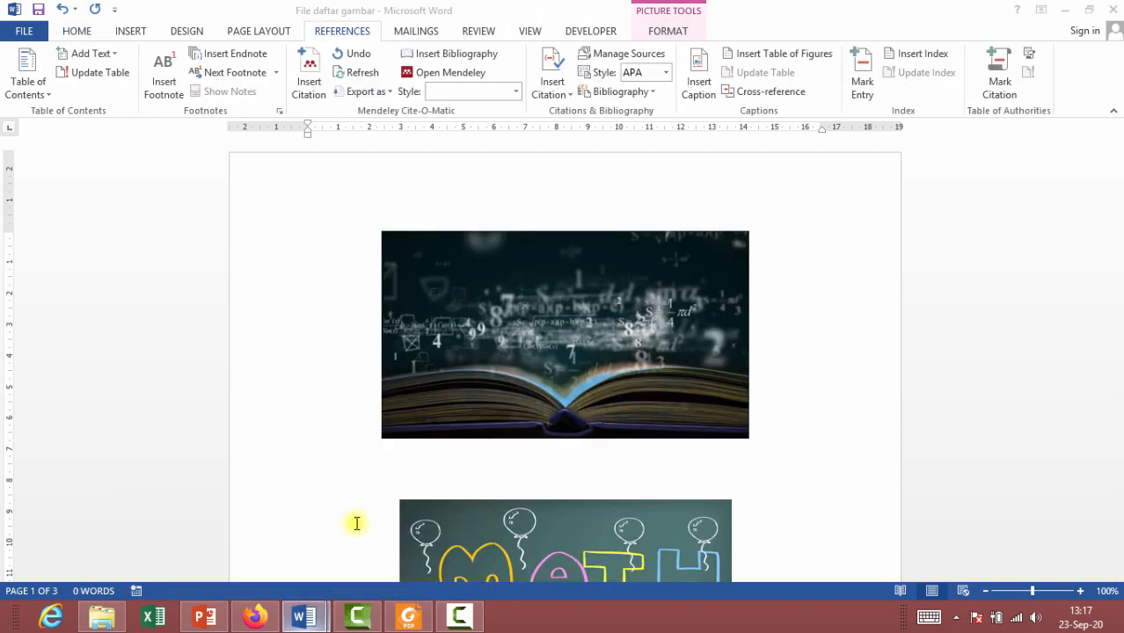
scroll(533, 441, down, 15)
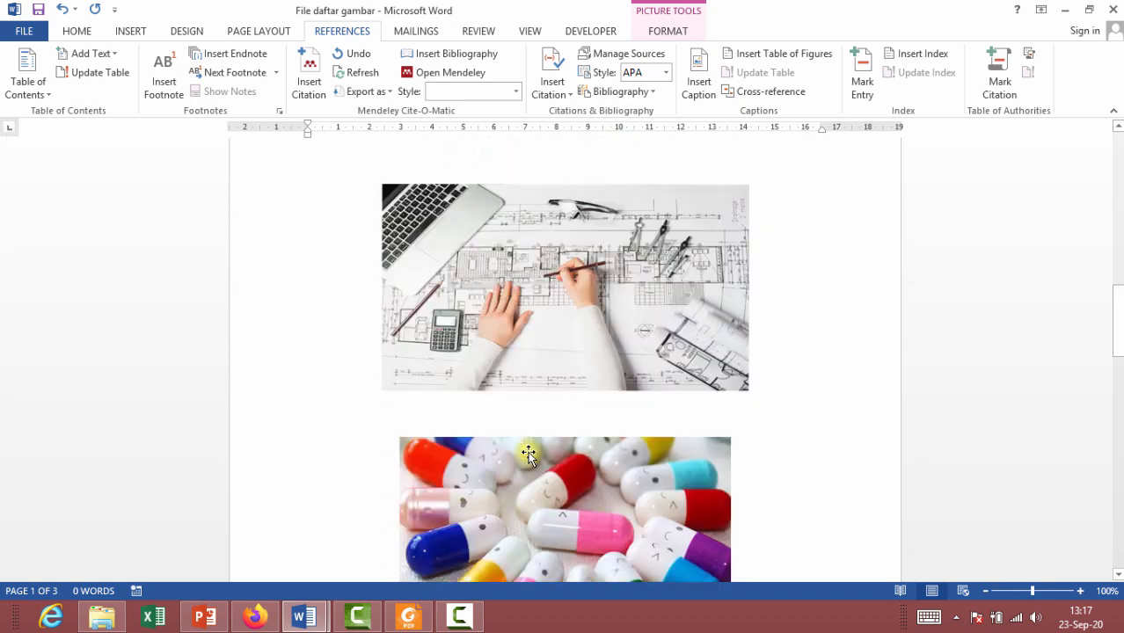
scroll(528, 455, down, 4)
scroll(529, 454, up, 12)
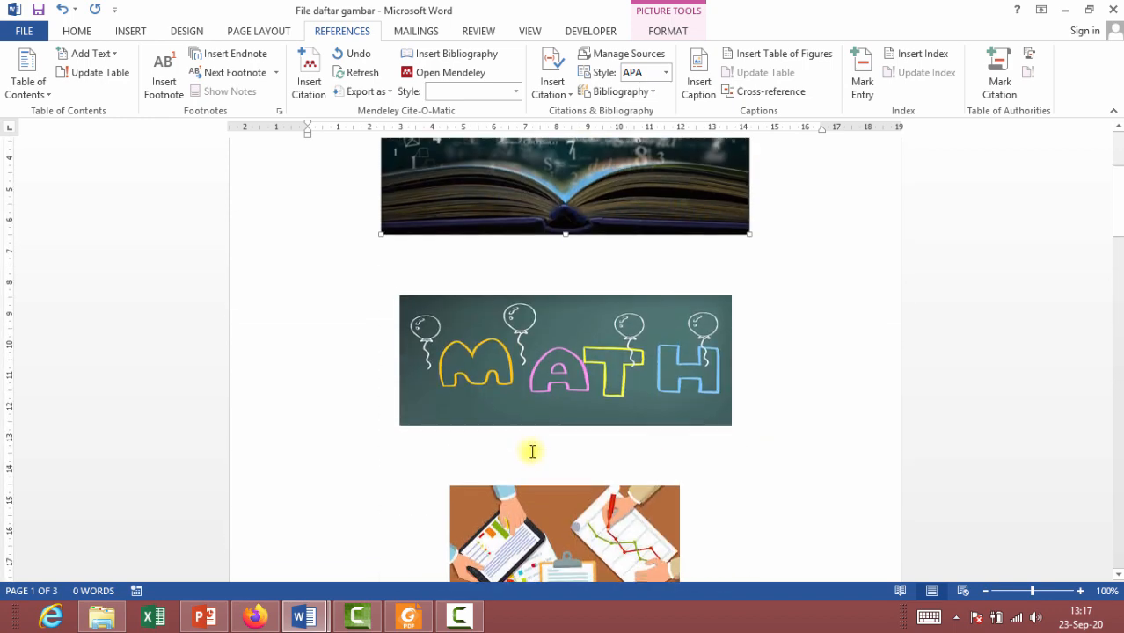
scroll(531, 451, up, 2)
scroll(533, 451, down, 10)
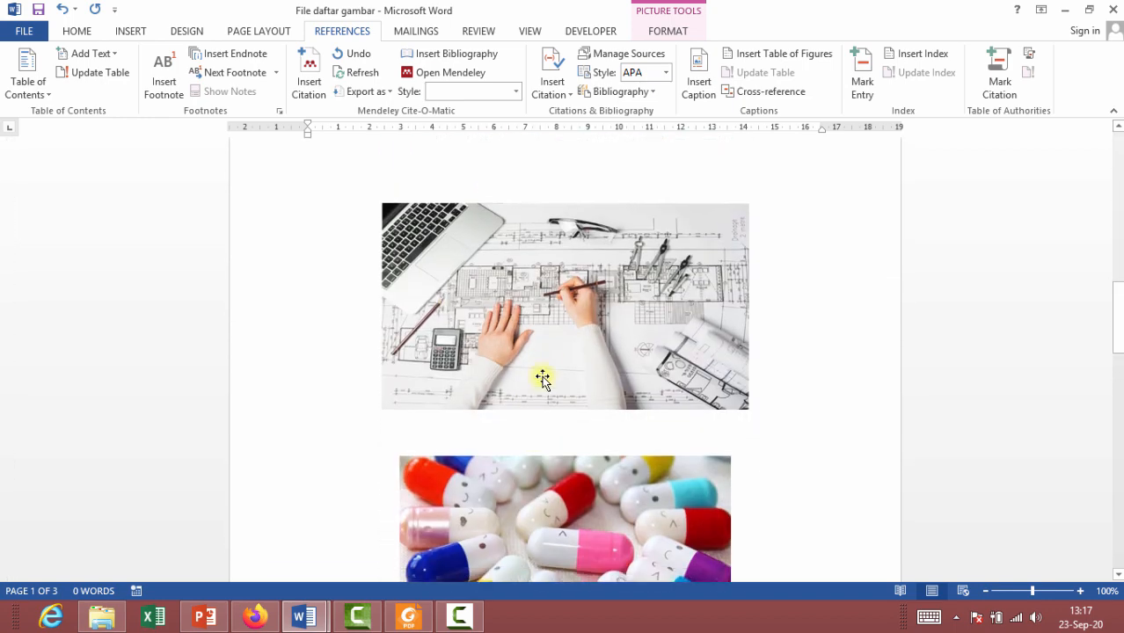
- Delete the architectural drawing picture and the coloured capsules picture
click(543, 378)
key(Delete)
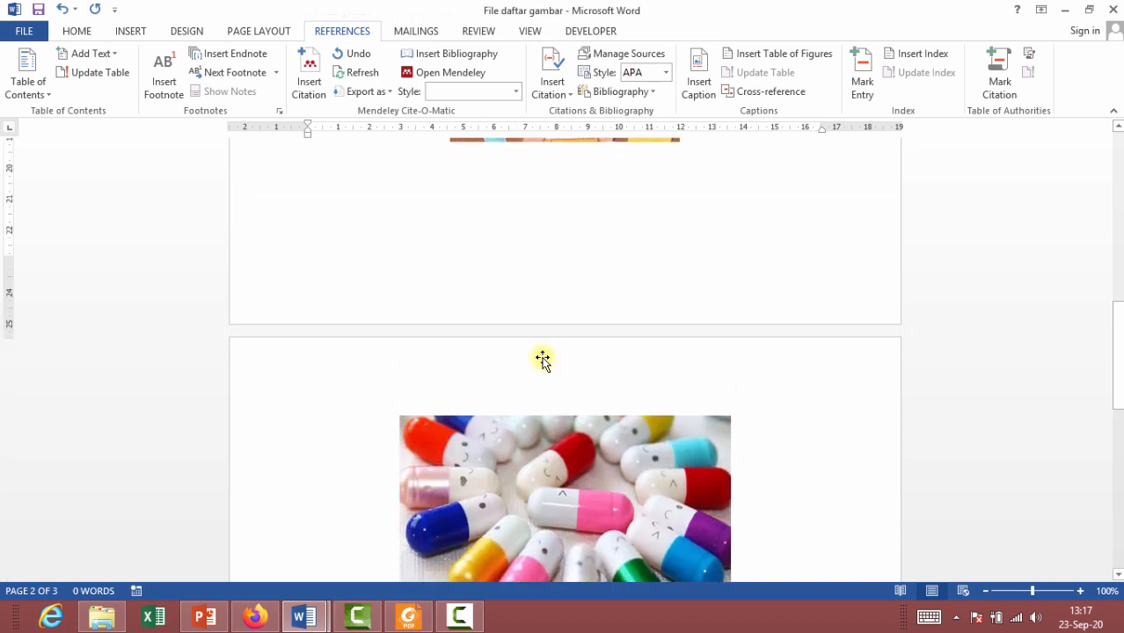
scroll(545, 409, down, 2)
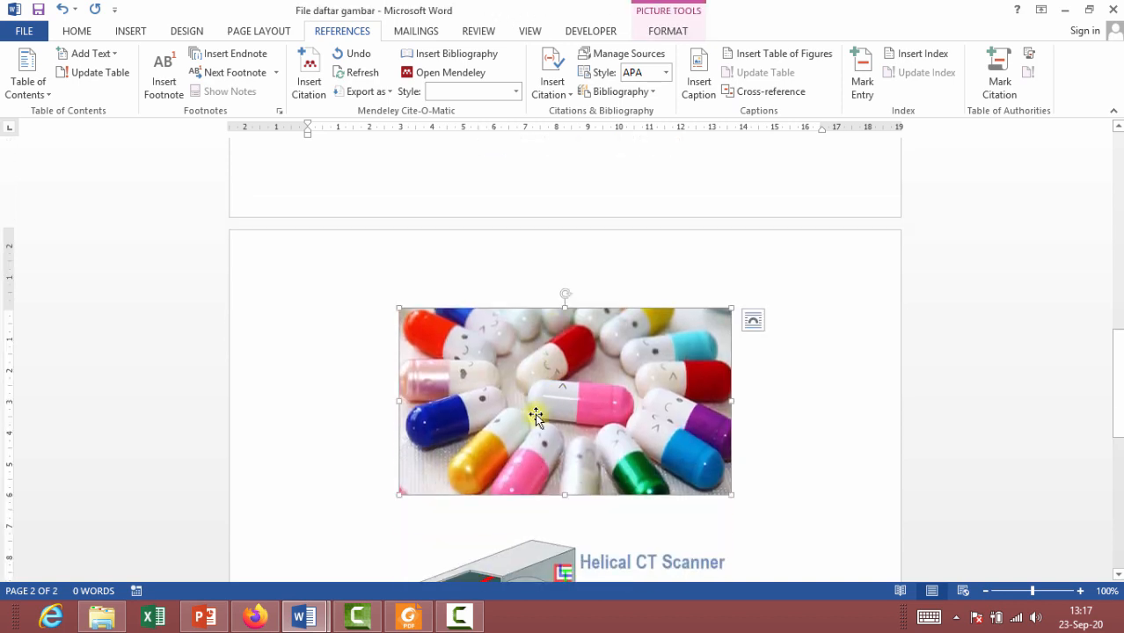
key(Delete)
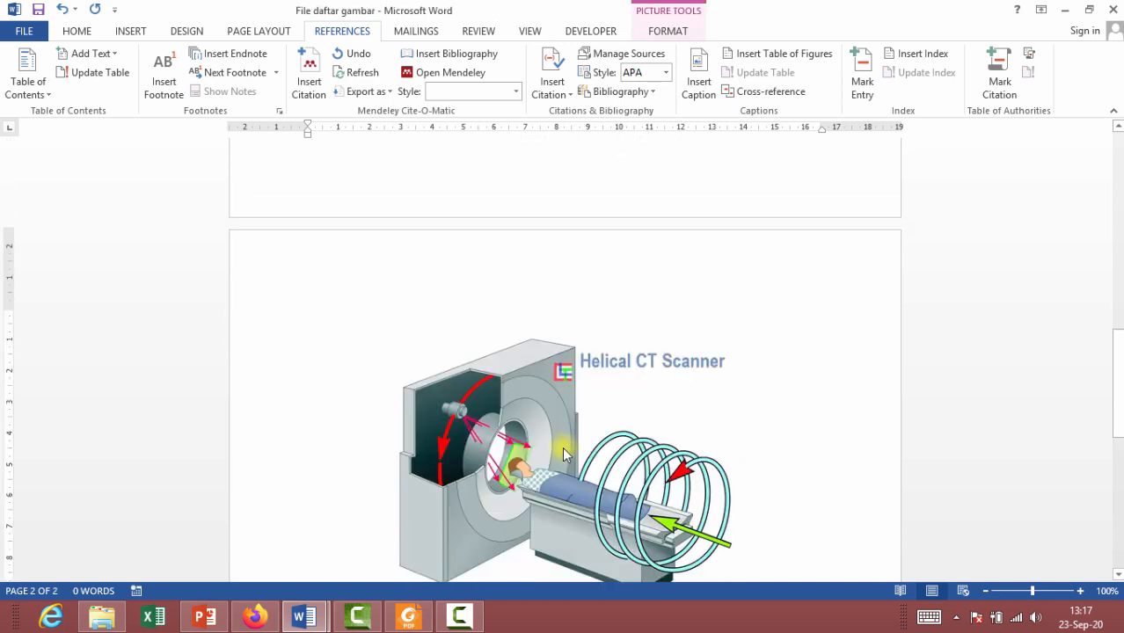
key(Delete)
- Delete the Helical CT Scanner picture from the second page
scroll(628, 449, up, 5)
scroll(623, 456, down, 3)
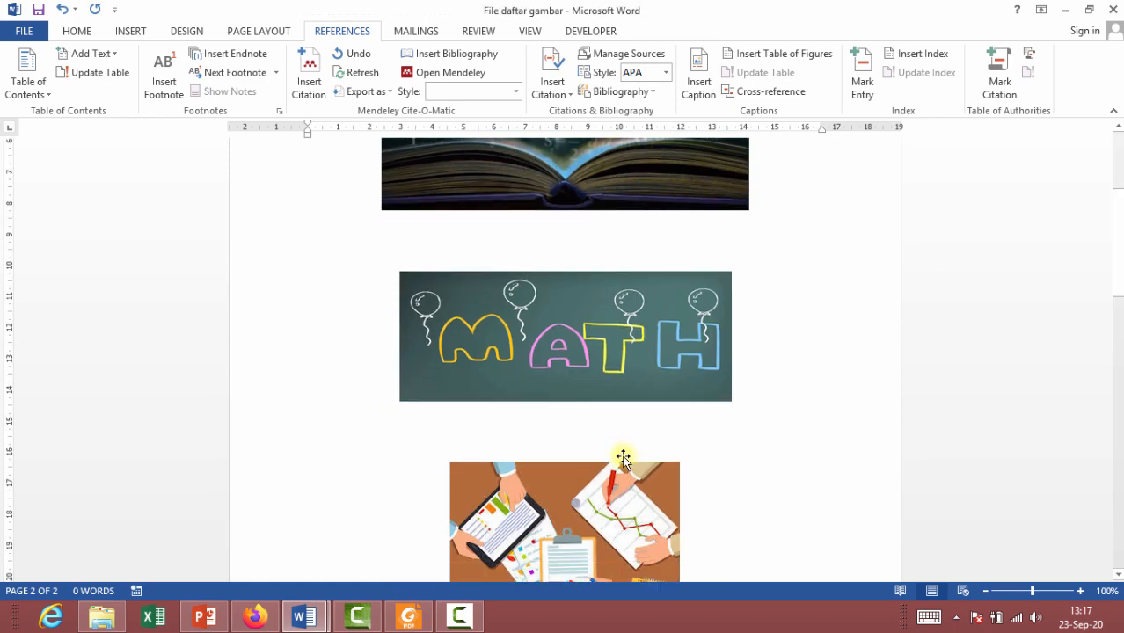
scroll(618, 466, down, 6)
scroll(619, 457, down, 6)
click(620, 427)
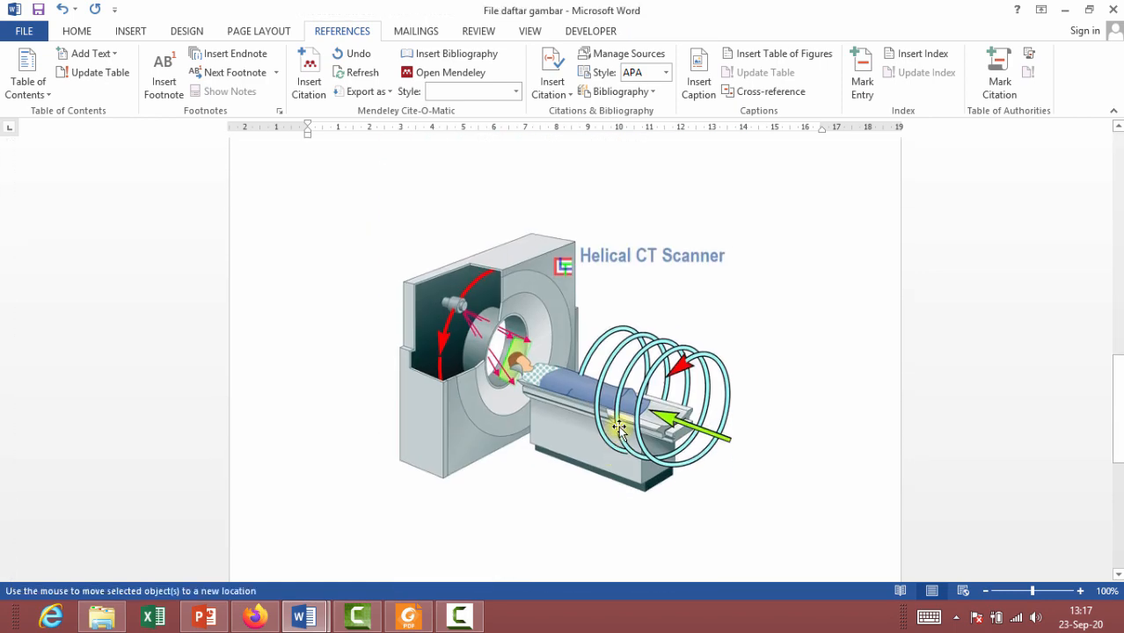
key(Delete)
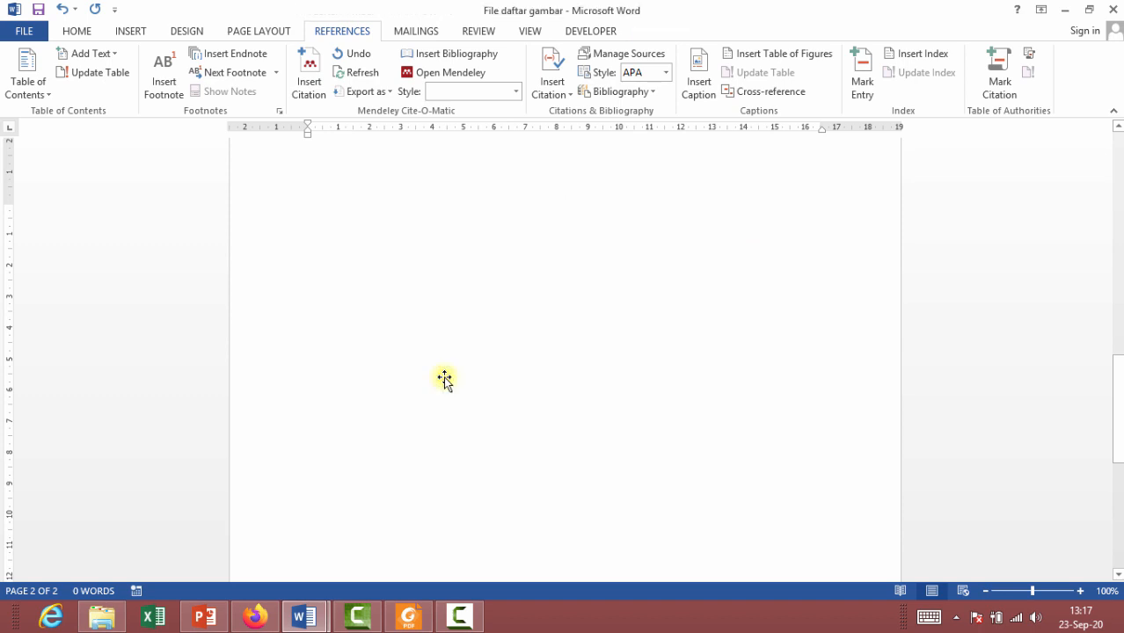
- Insert a caption below the open-book picture using a new label "Gambar 1." and the 1, 2, 3 number format
scroll(507, 264, up, 15)
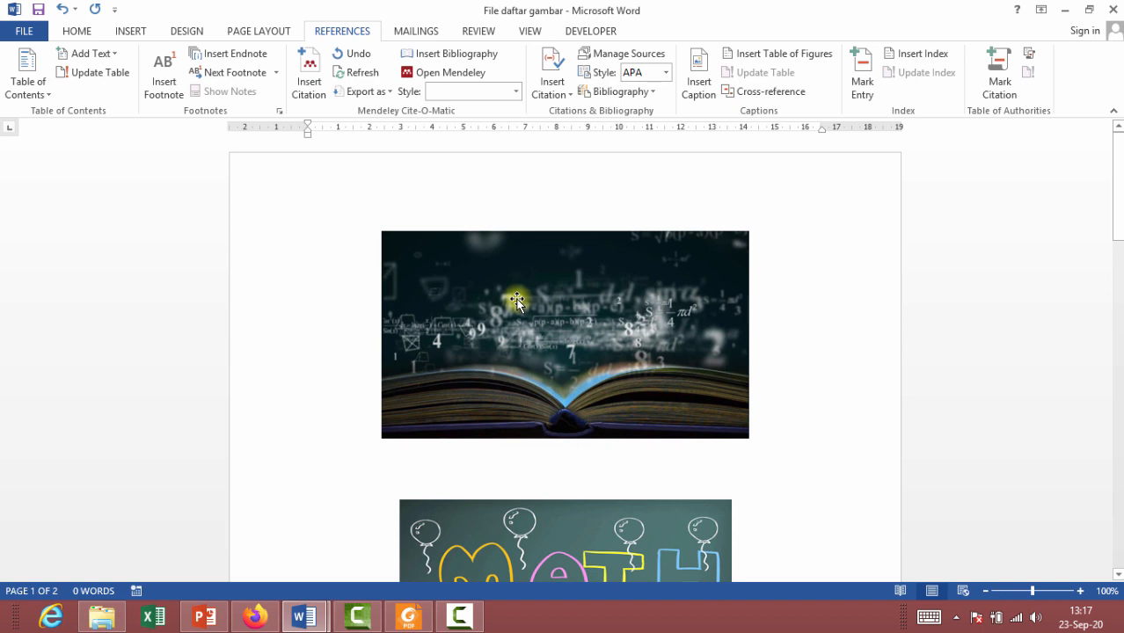
click(518, 301)
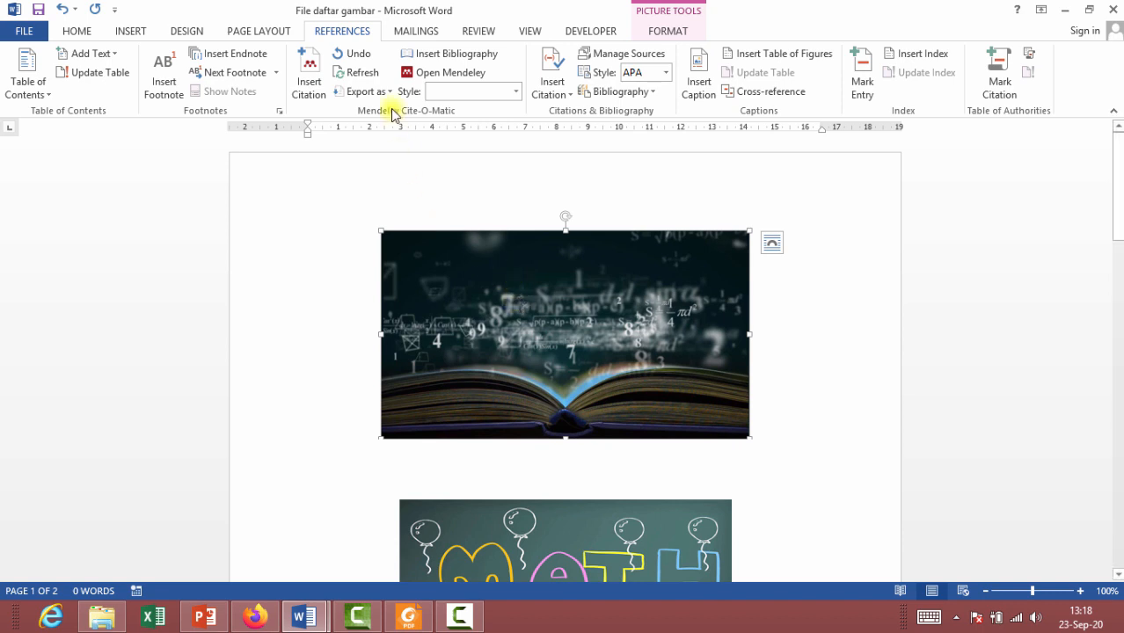
click(700, 69)
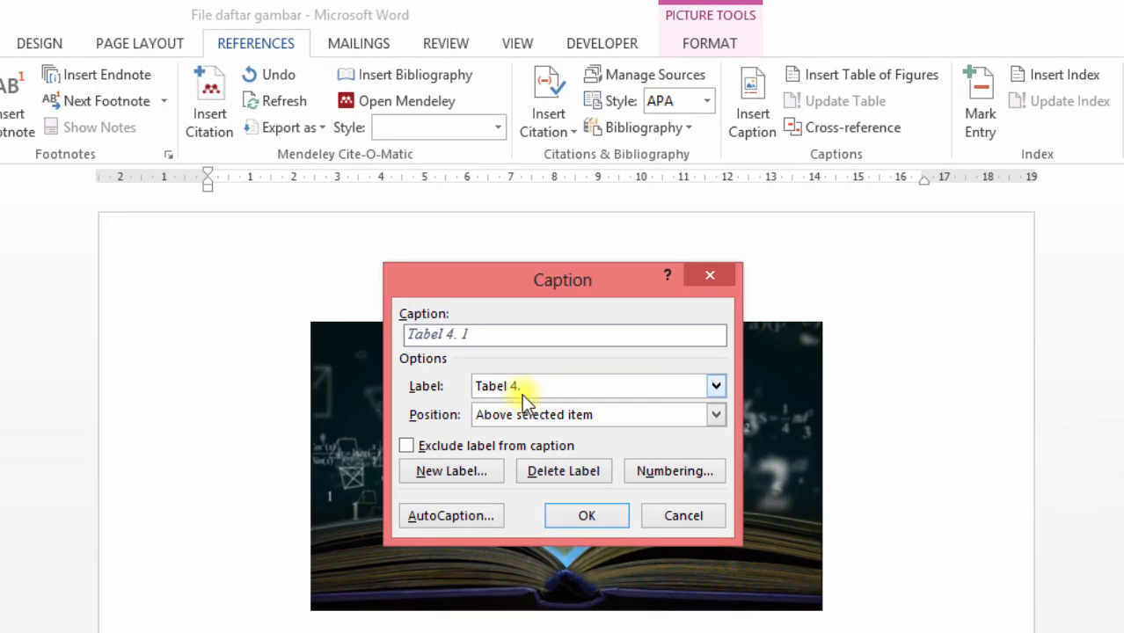
click(476, 471)
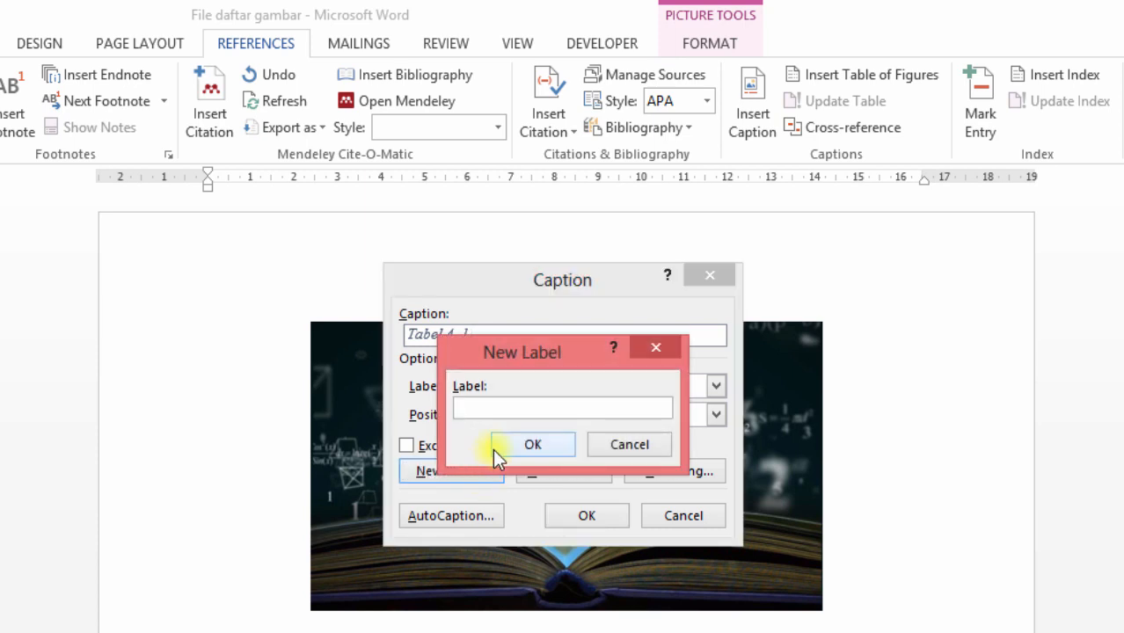
text(Gambar 1.)
click(517, 448)
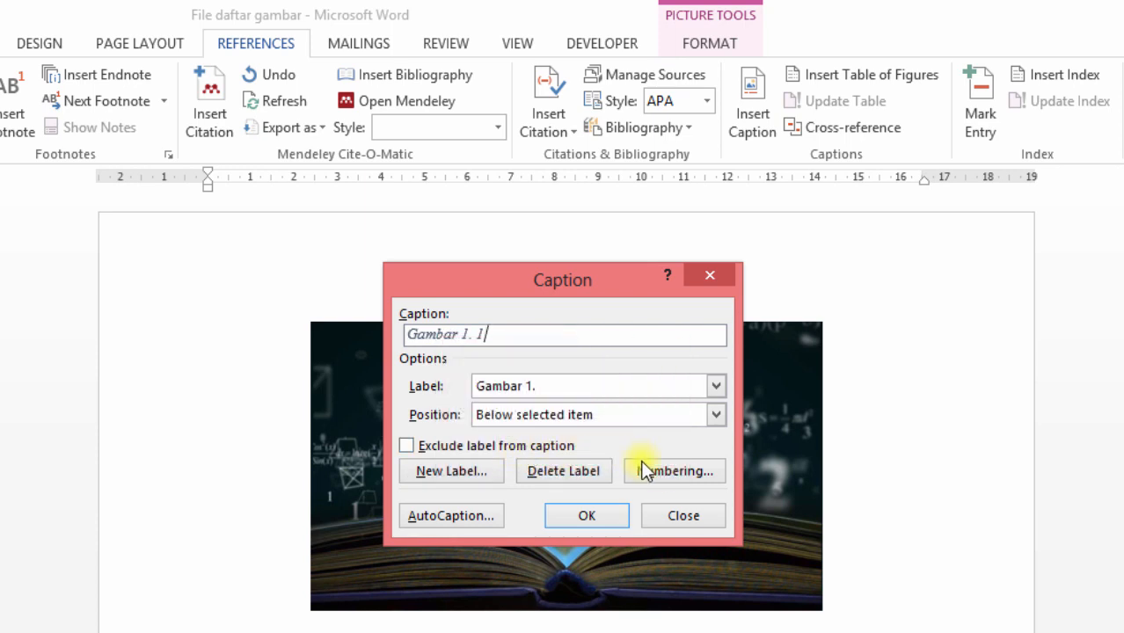
click(662, 470)
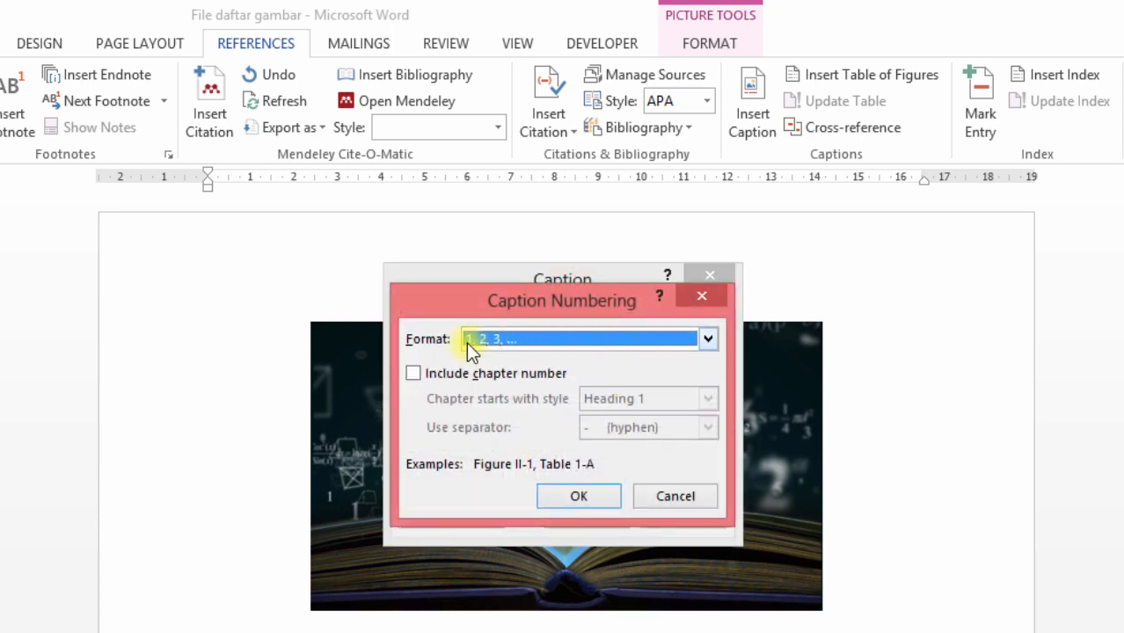
click(582, 498)
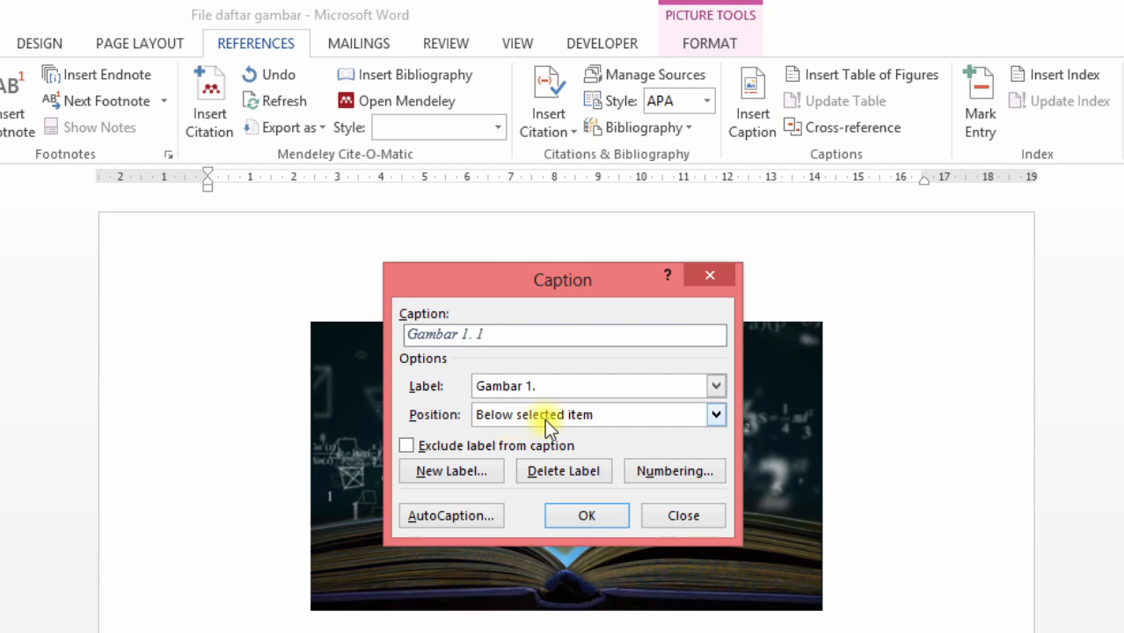
click(601, 523)
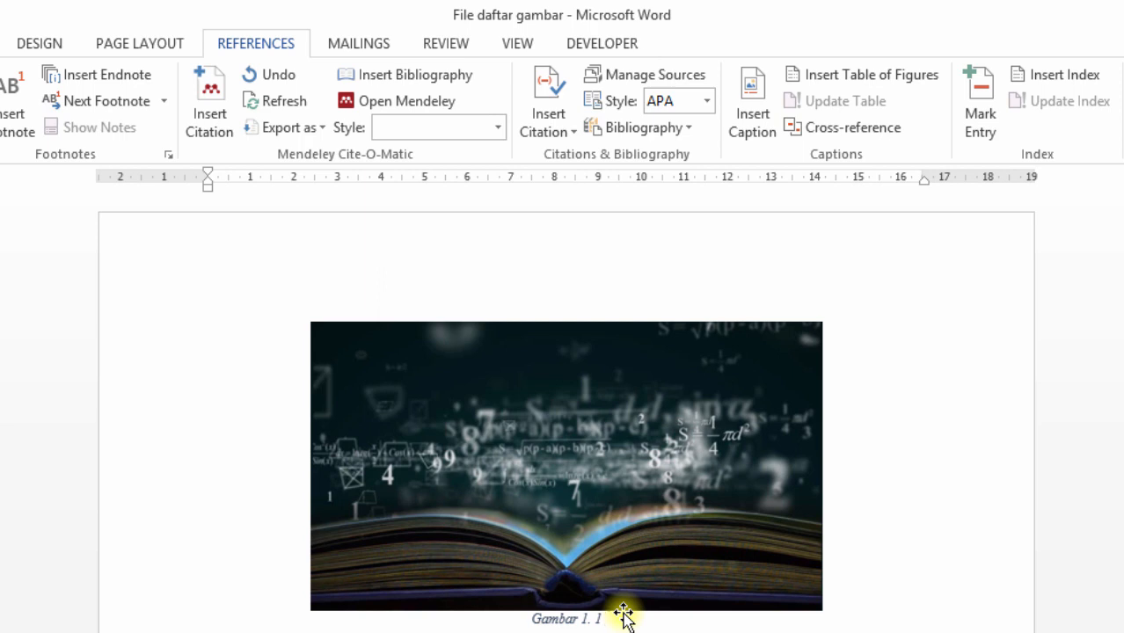
- Add the title "Buku Matematika" after the caption number under the open-book picture
text(Buk)
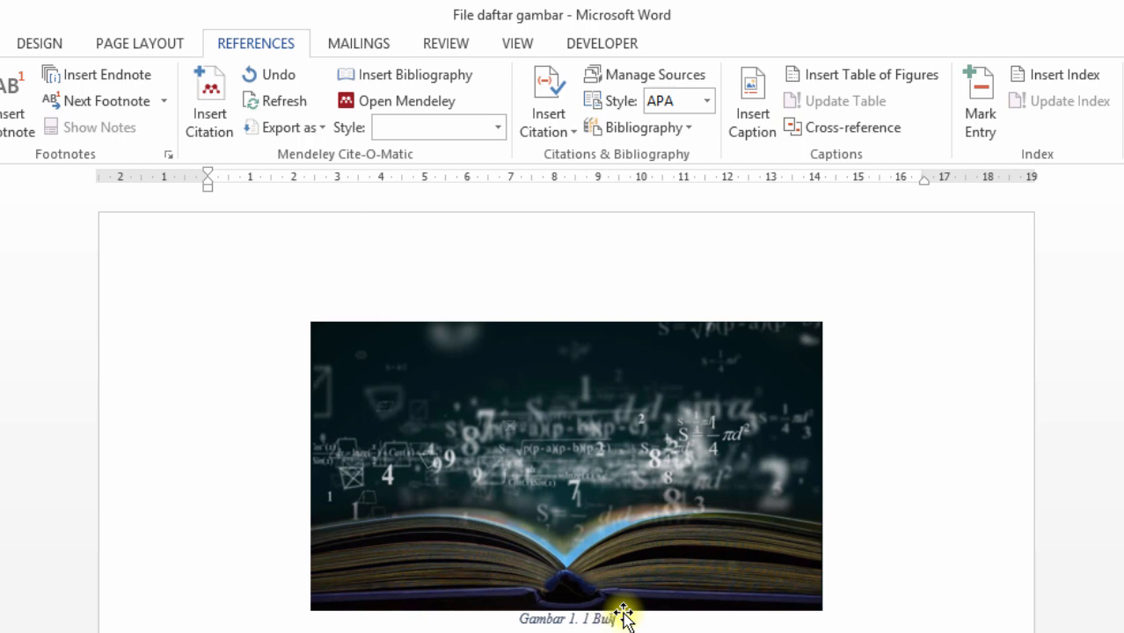
text(u Matema)
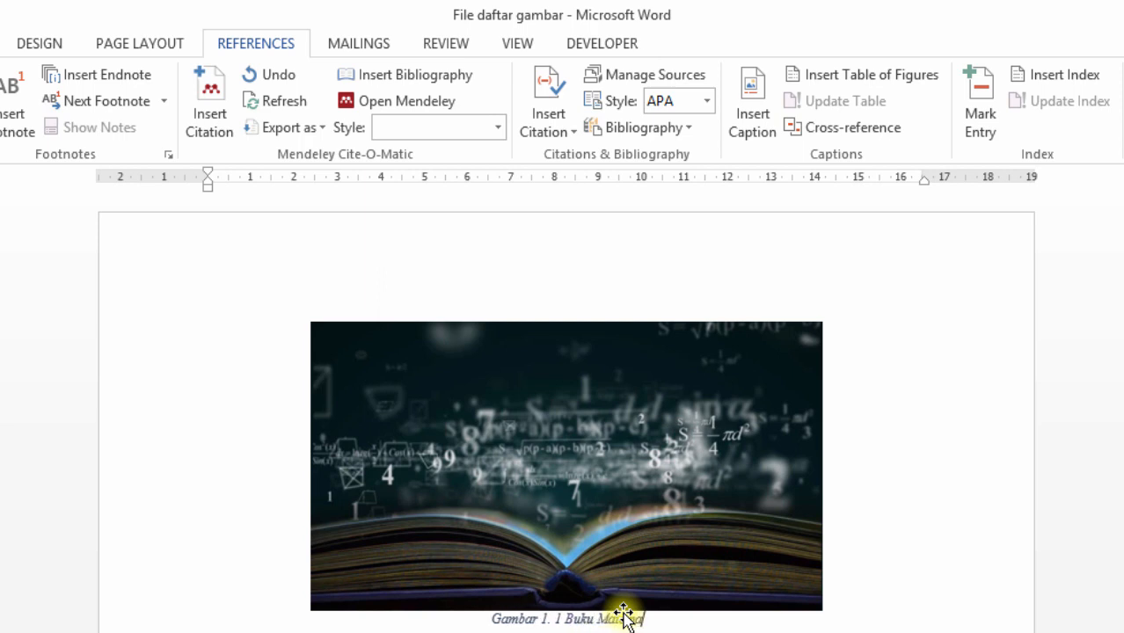
key(BackSpace)
text(atika)
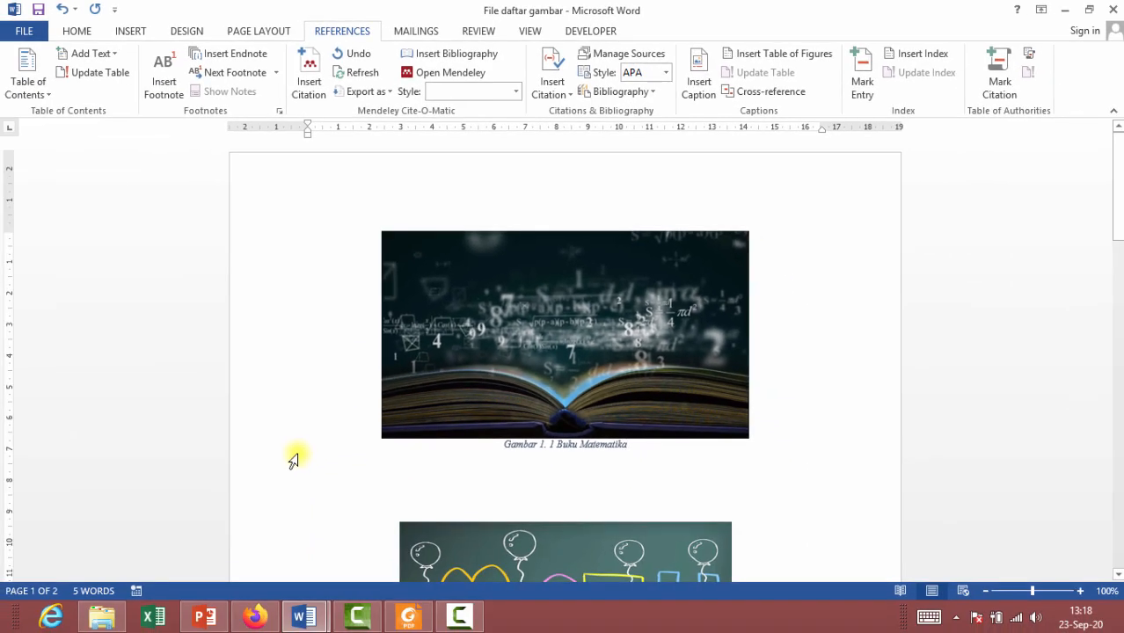
- Format the "Buku Matematika" caption as bold, non-italic text in black
click(186, 632)
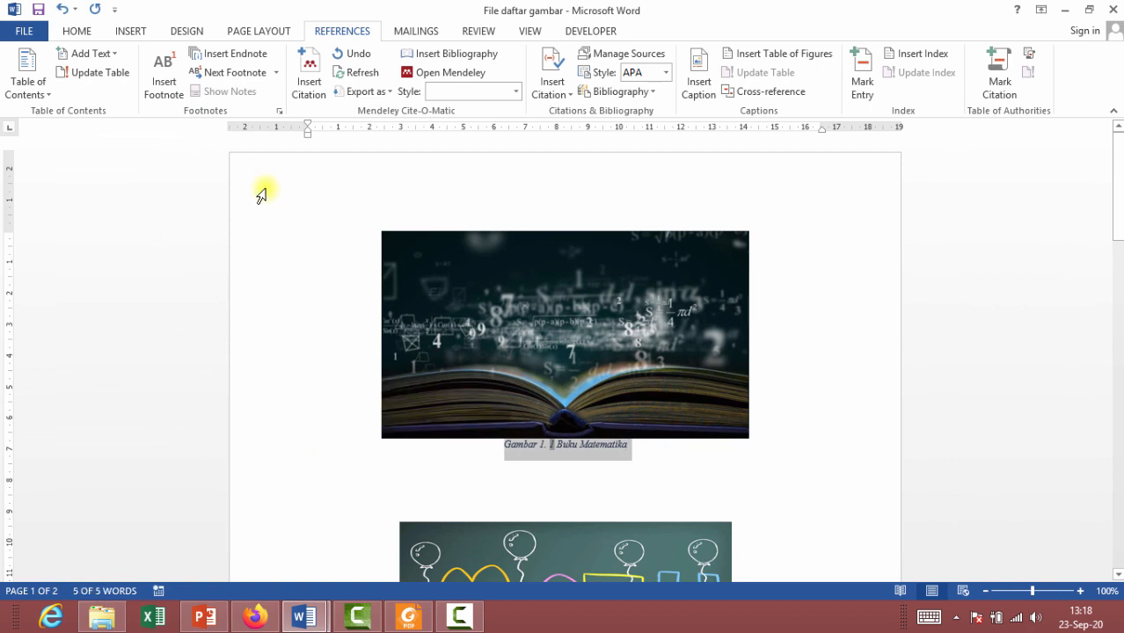
click(77, 31)
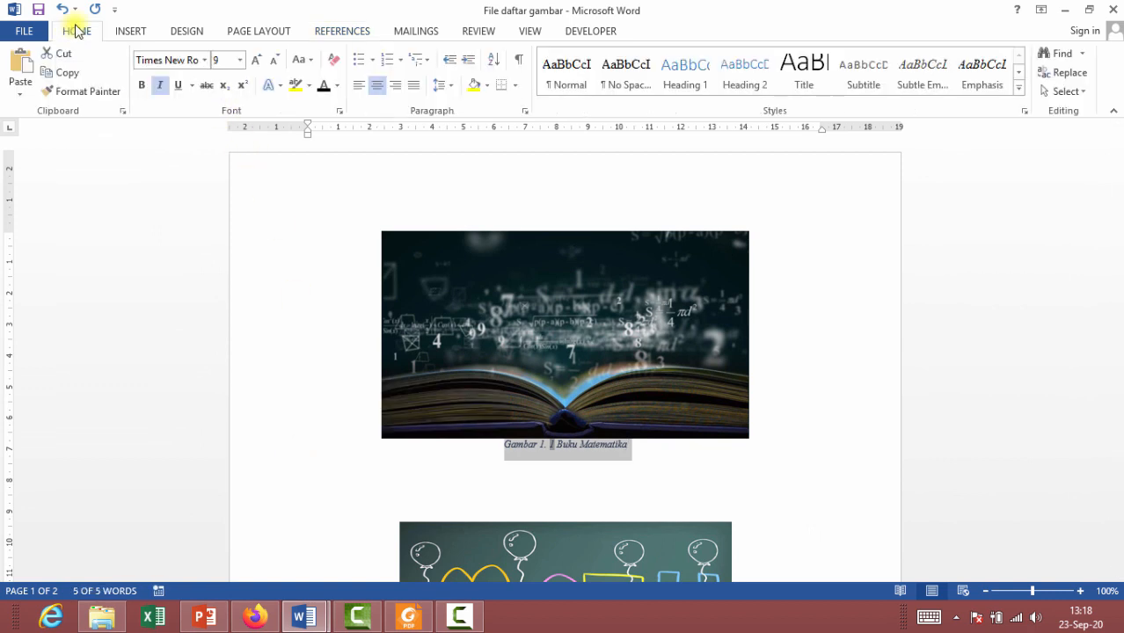
click(142, 85)
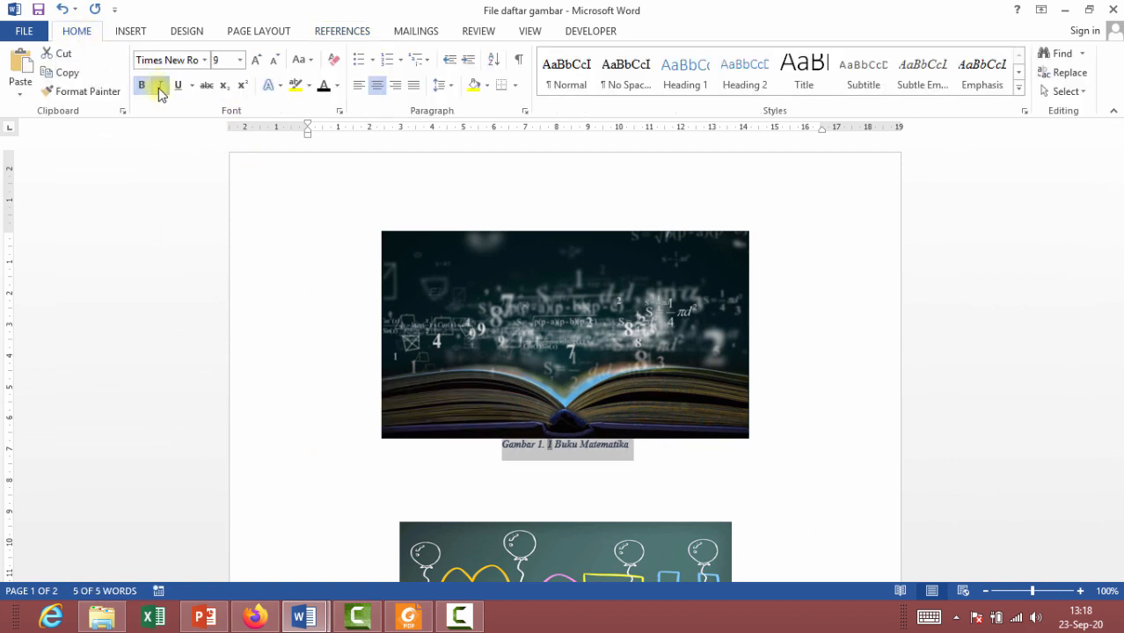
click(160, 85)
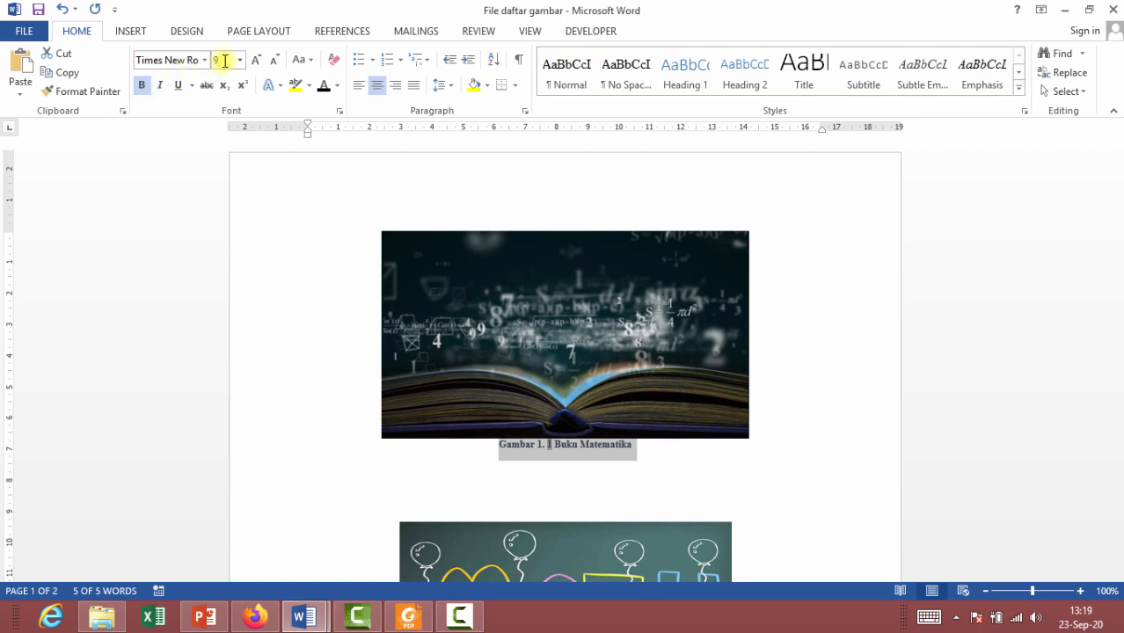
click(323, 85)
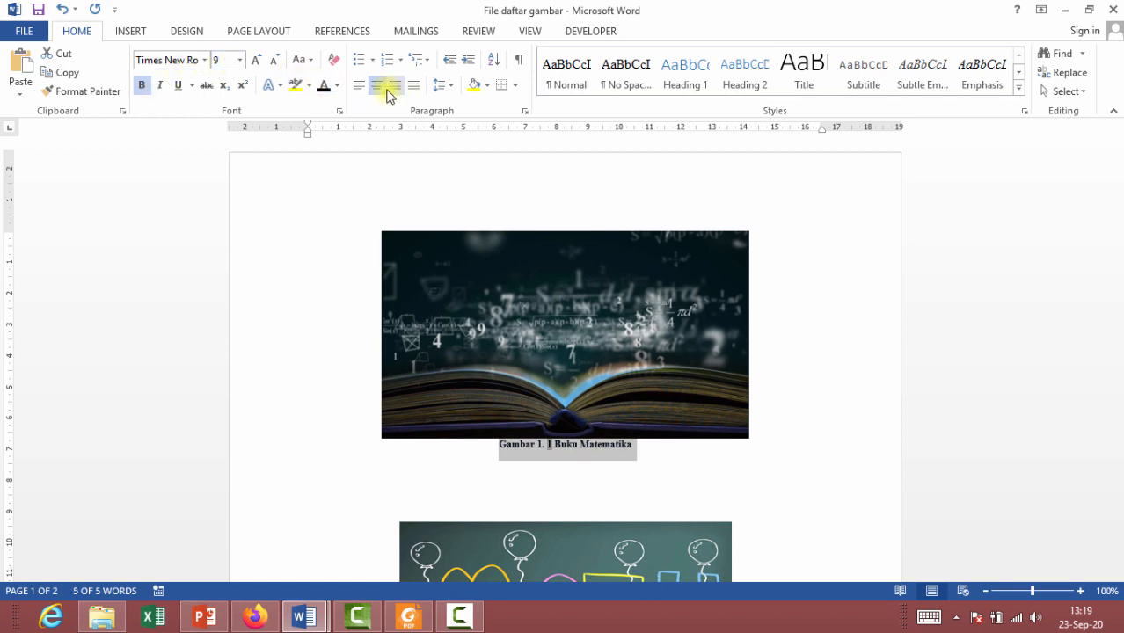
click(614, 490)
- Insert a caption below the MATH chalkboard picture using a new label "Gambar 2." and the 1, 2, 3 number format
scroll(607, 448, down, 3)
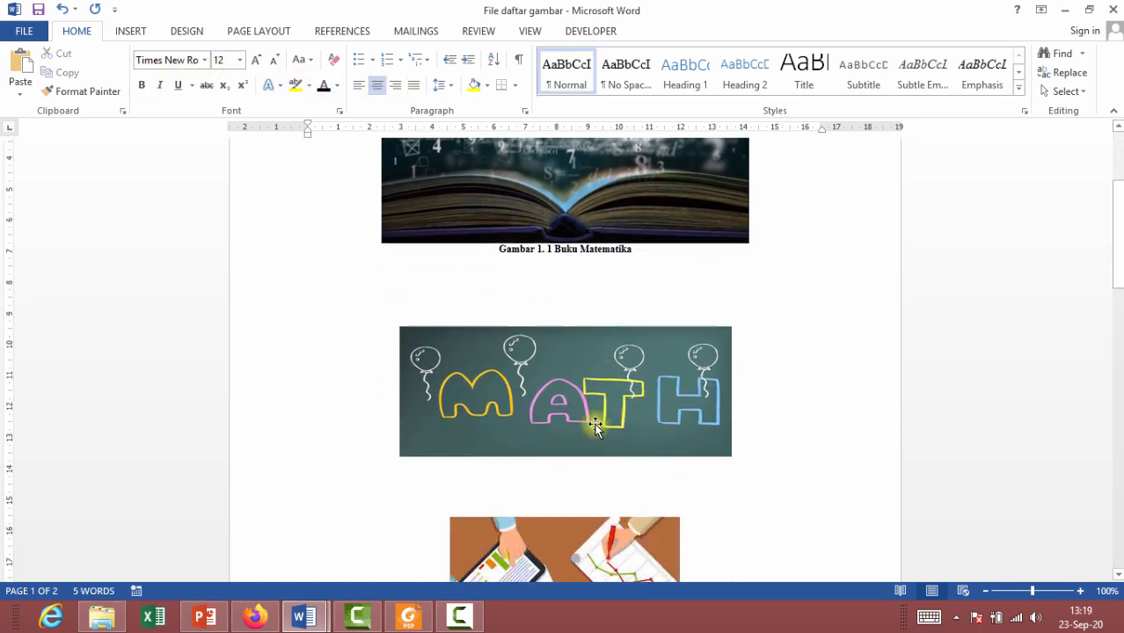
click(588, 390)
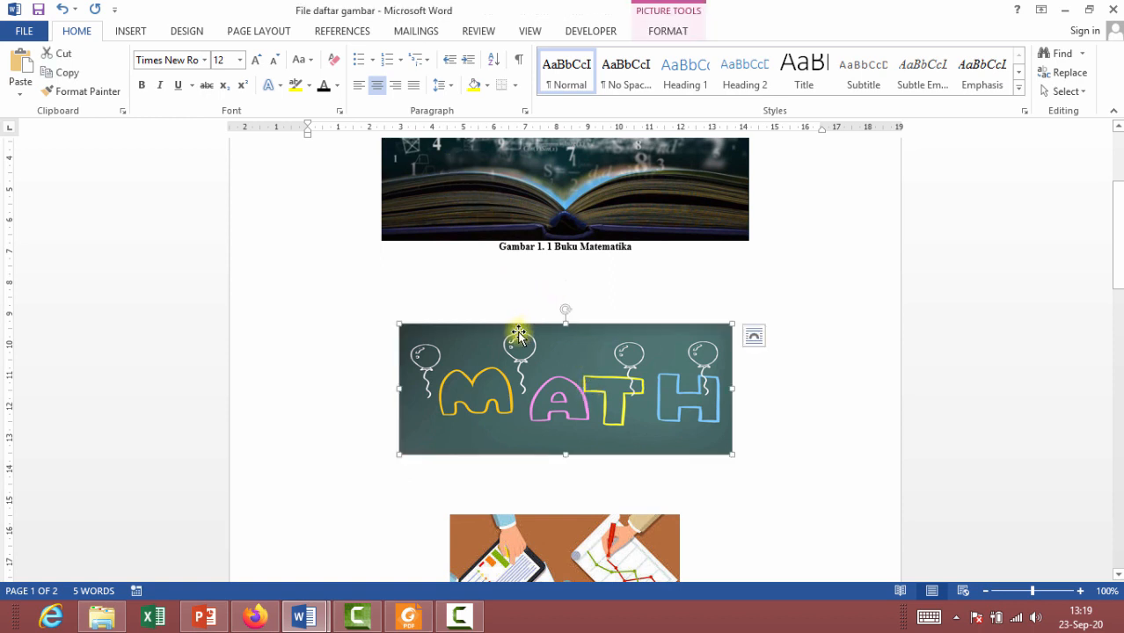
click(355, 34)
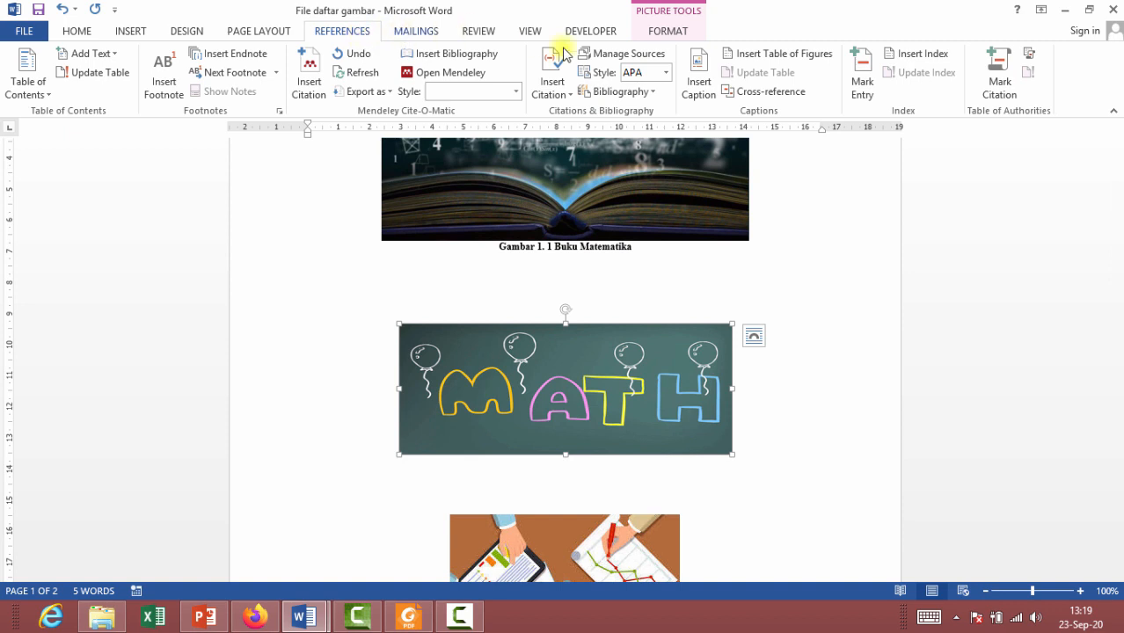
click(697, 88)
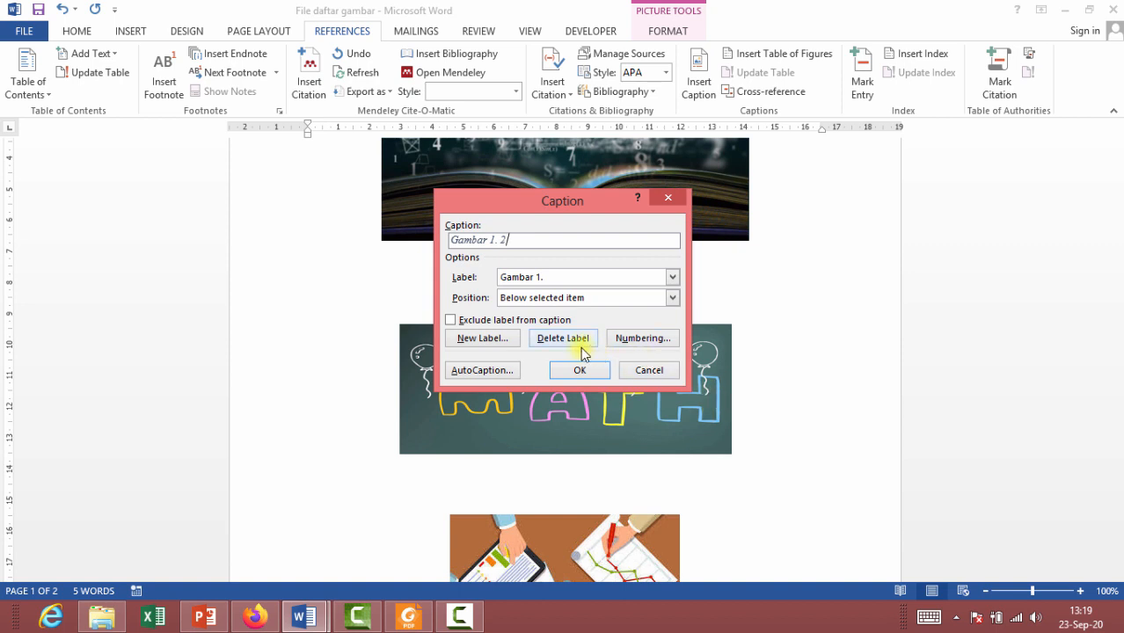
click(506, 346)
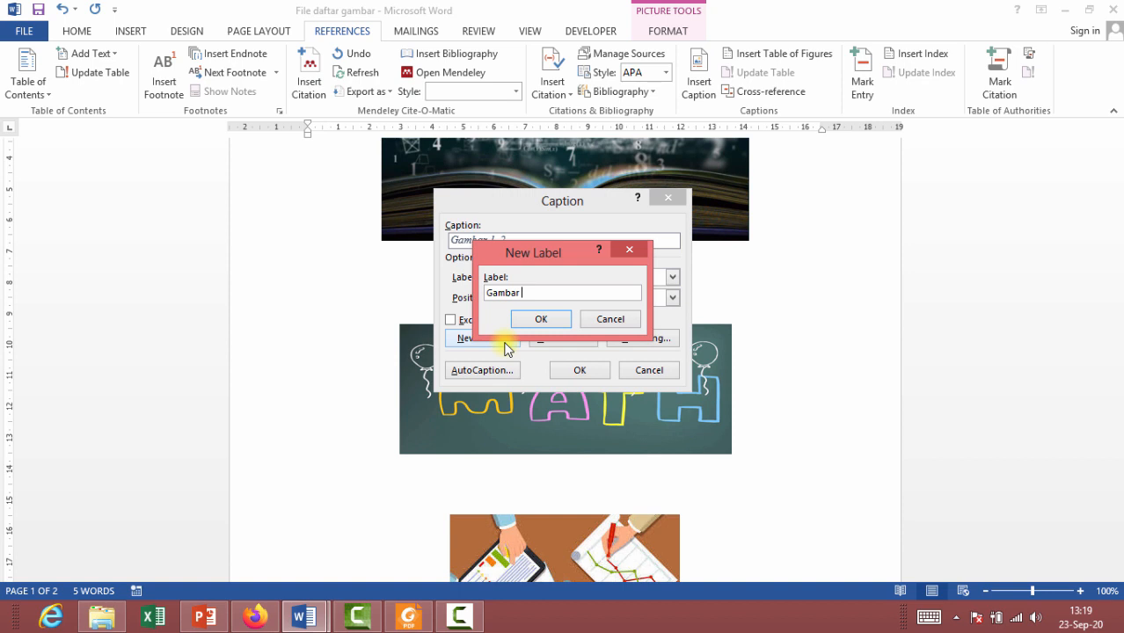
text(Gambar 2.)
click(541, 320)
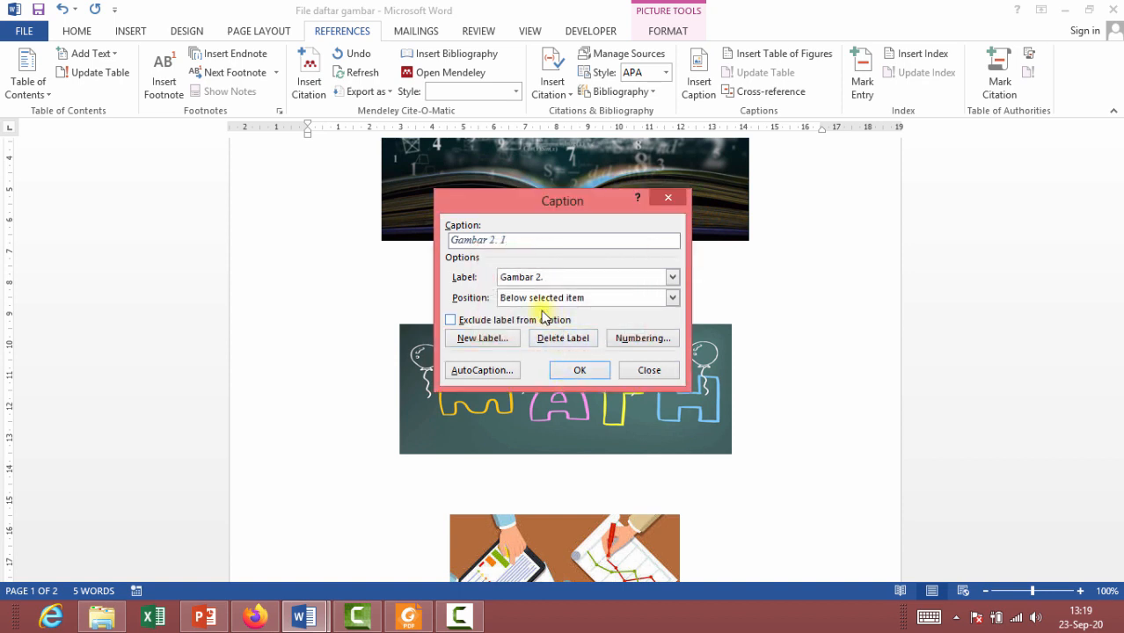
click(658, 345)
click(589, 353)
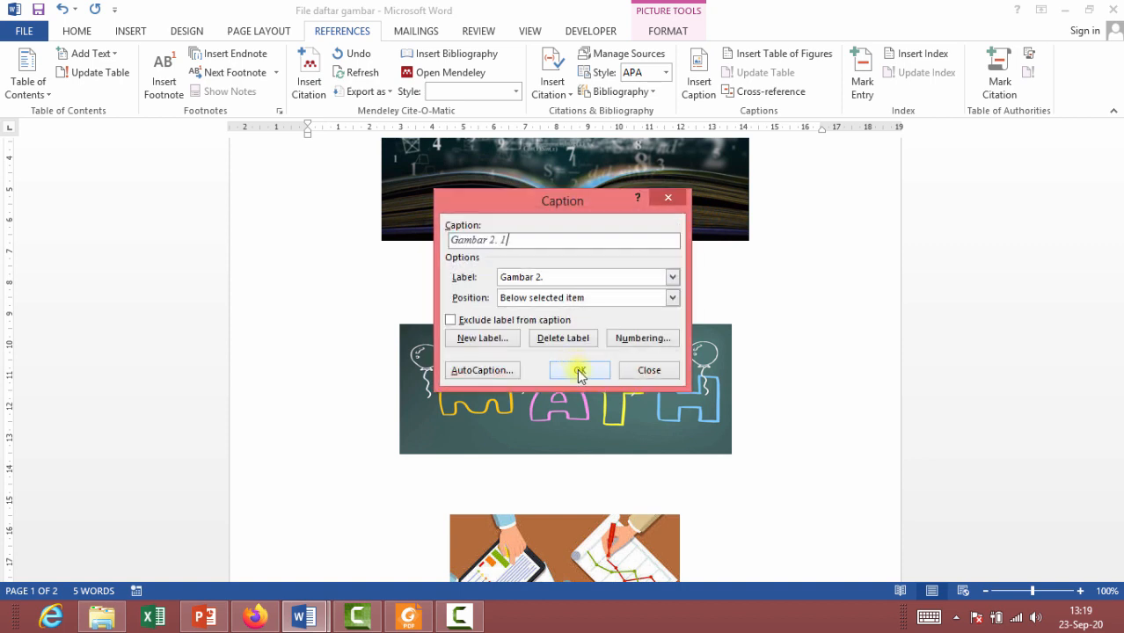
click(579, 372)
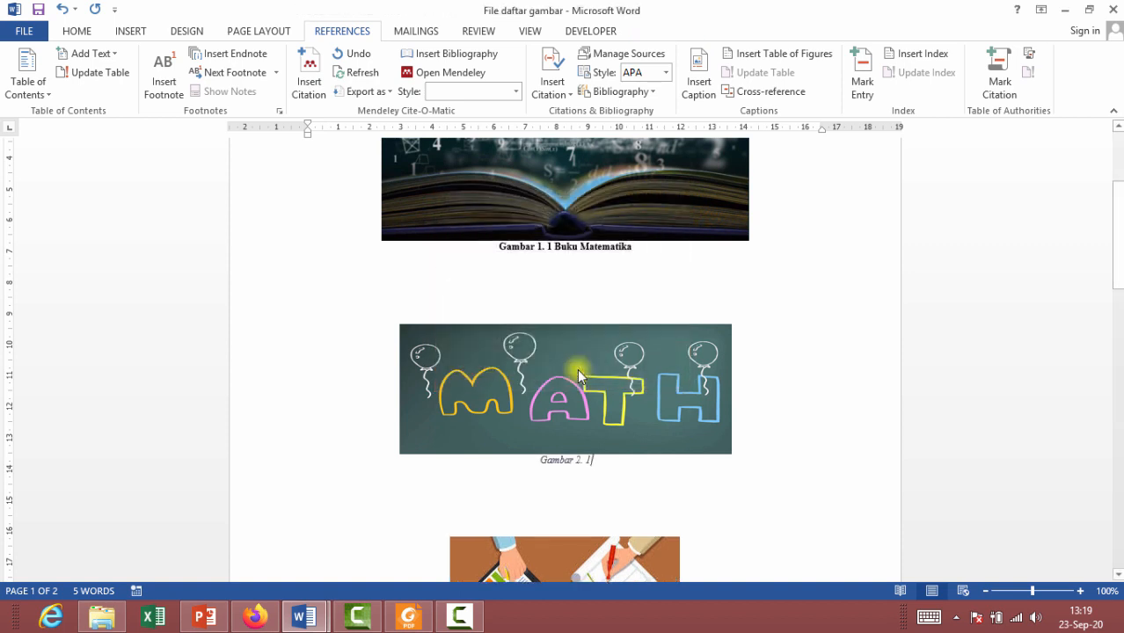
- Format the caption under the MATH chalkboard picture as bold, non-italic text in black
click(291, 465)
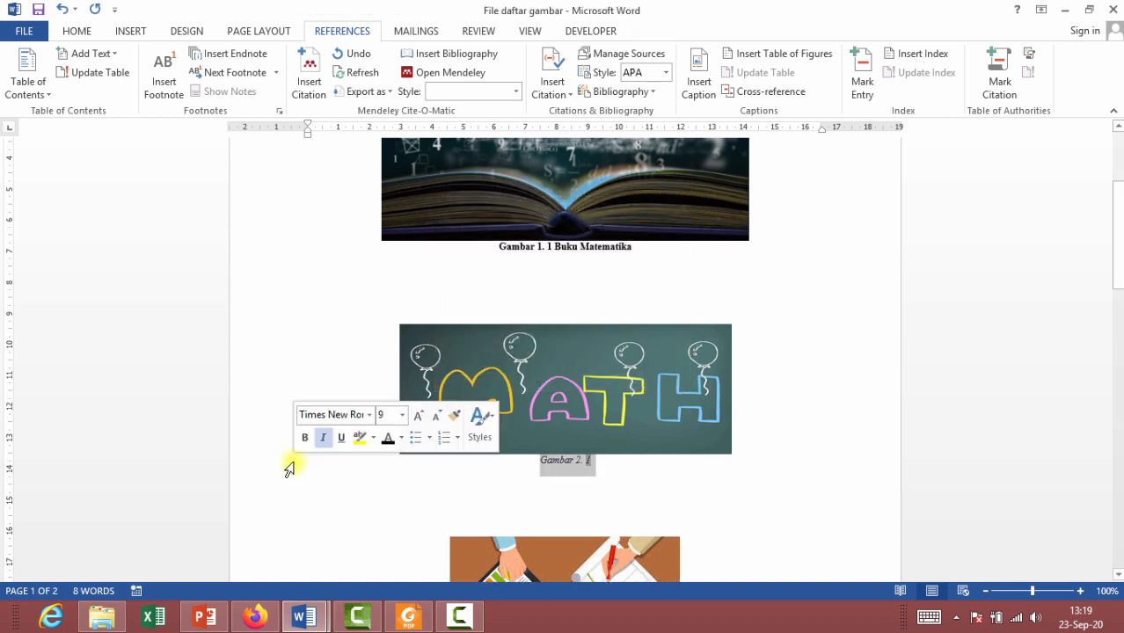
click(79, 29)
click(145, 88)
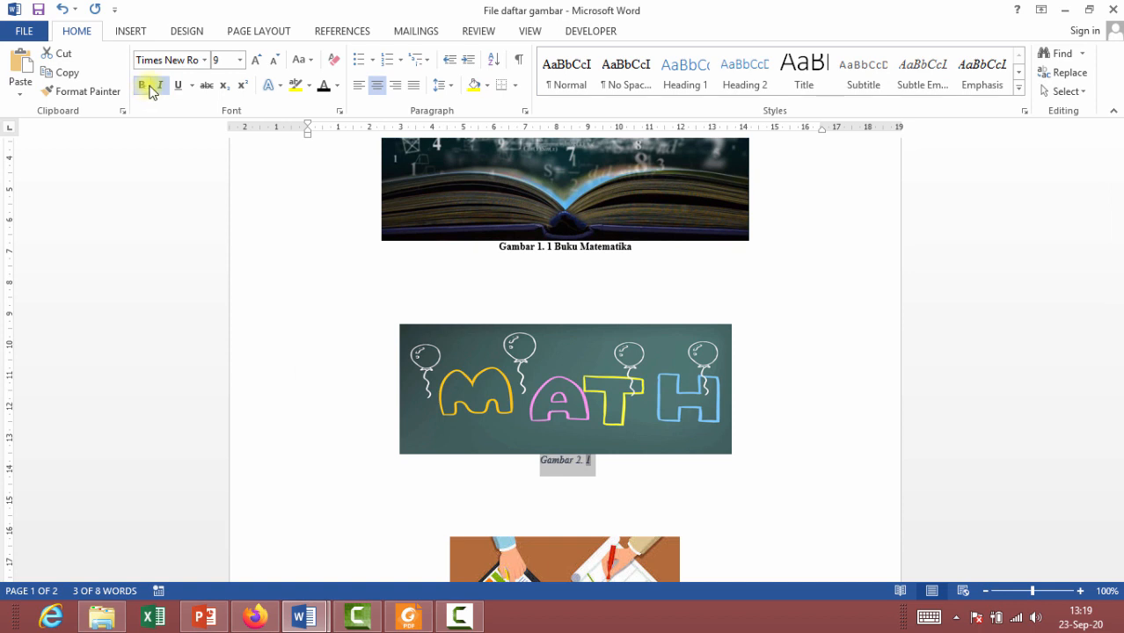
click(161, 88)
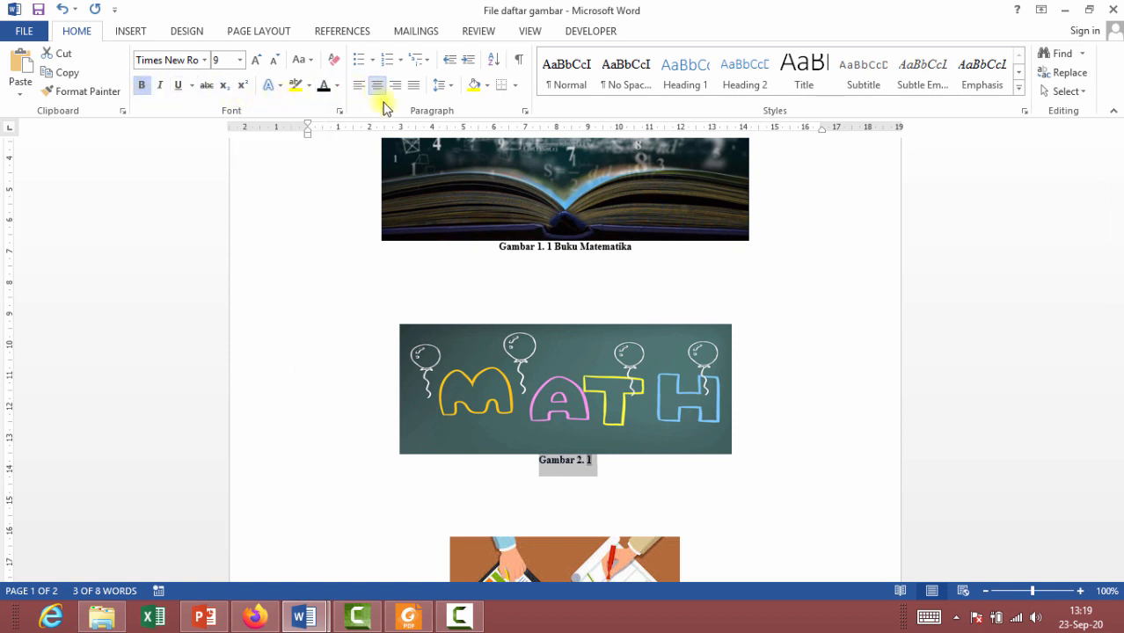
click(673, 476)
- Insert a caption below the picture of hands working on charts using a new label "Gambar 4." and the 1, 2, 3 number format
scroll(651, 467, down, 5)
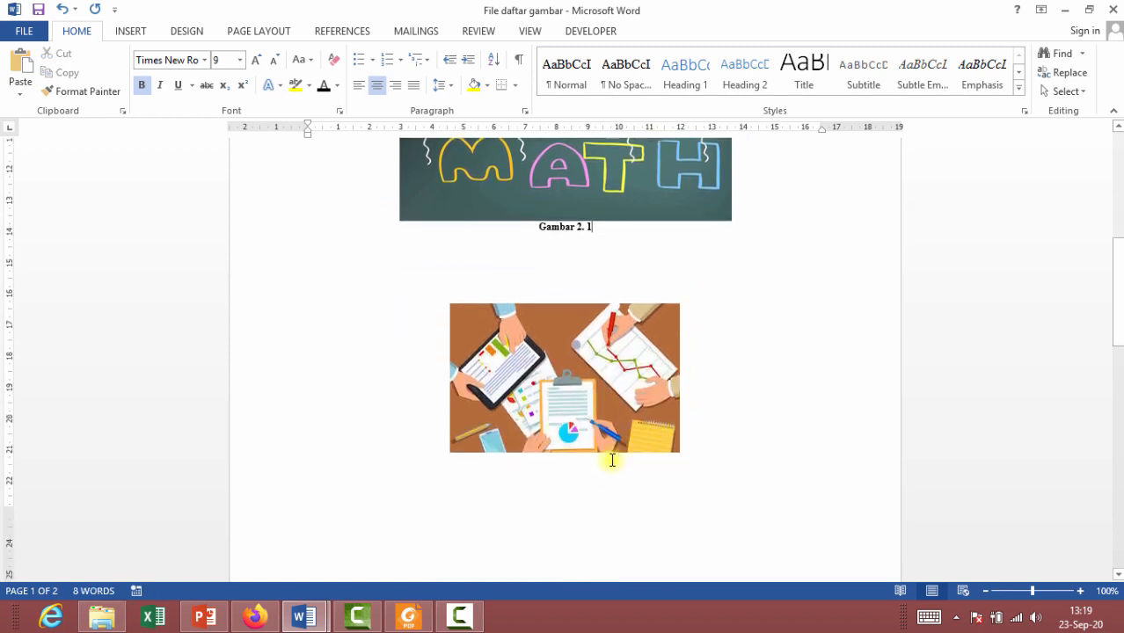
click(569, 387)
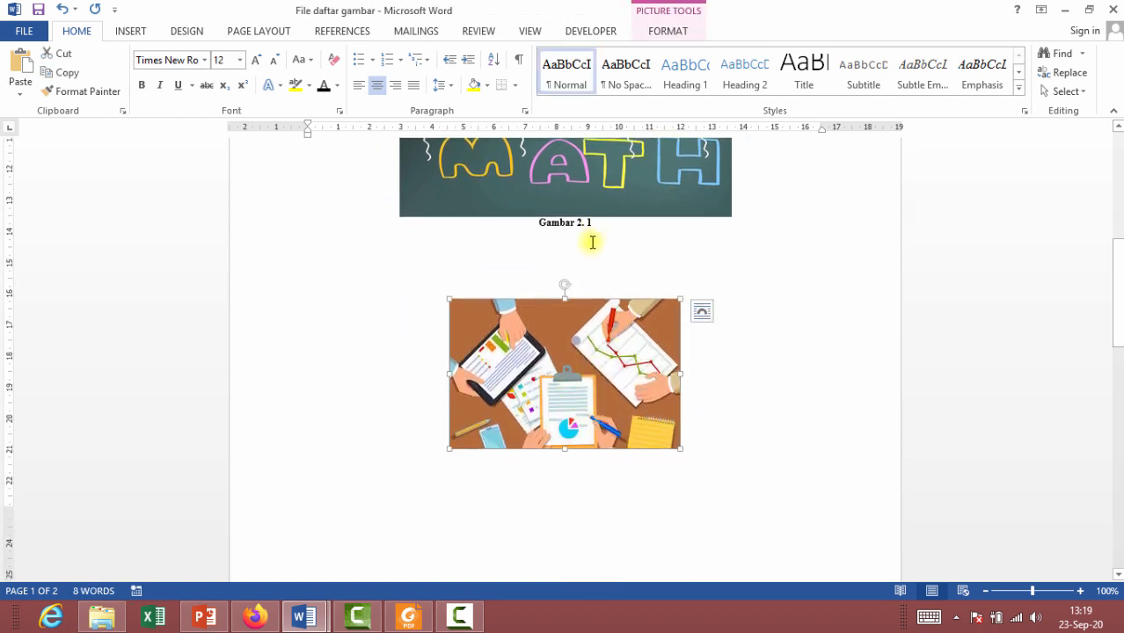
click(356, 33)
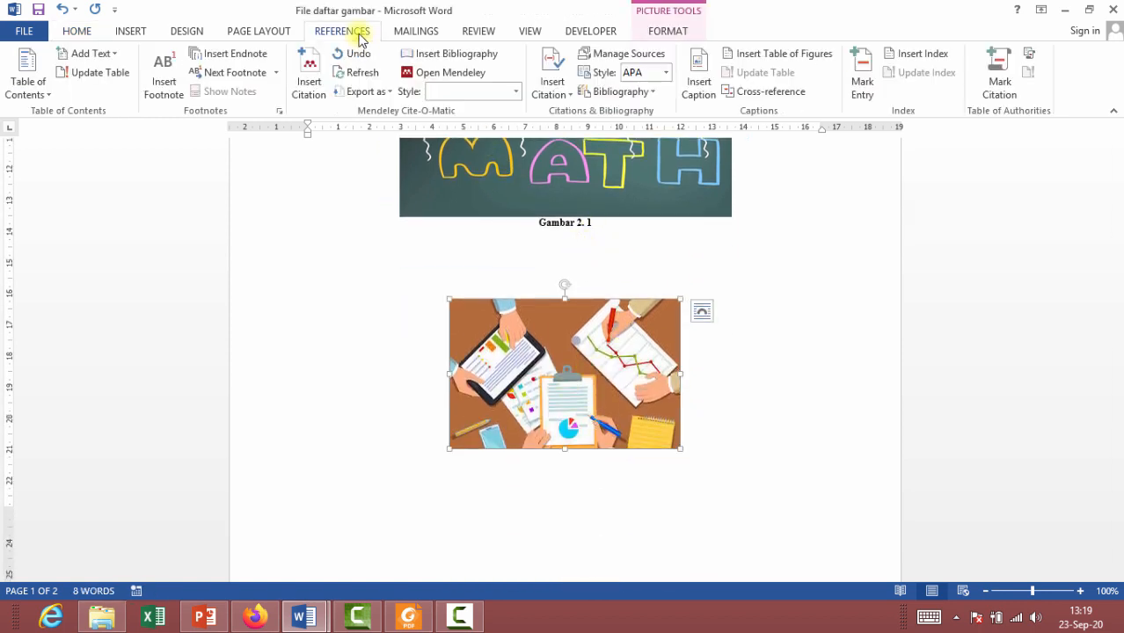
click(700, 75)
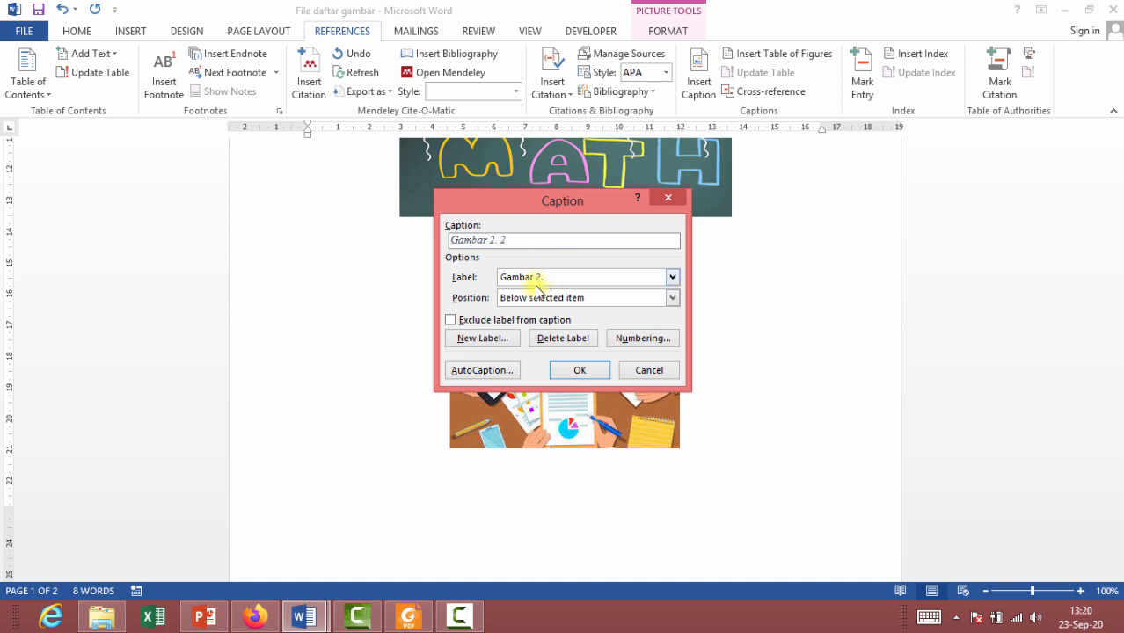
click(484, 340)
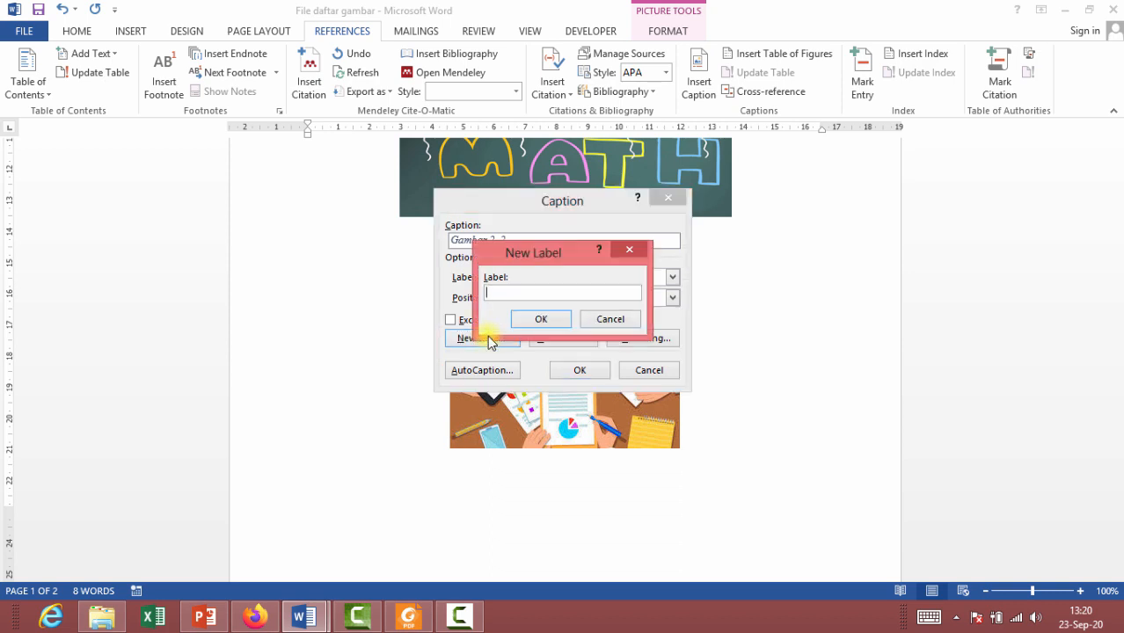
text(Gambar 4.)
click(552, 321)
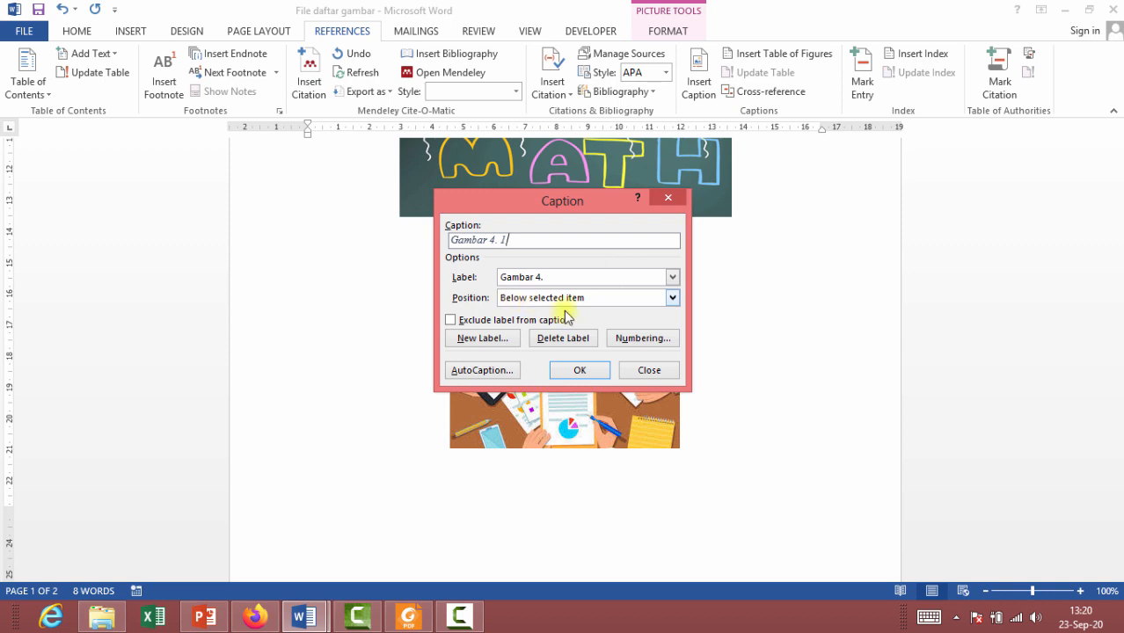
click(647, 338)
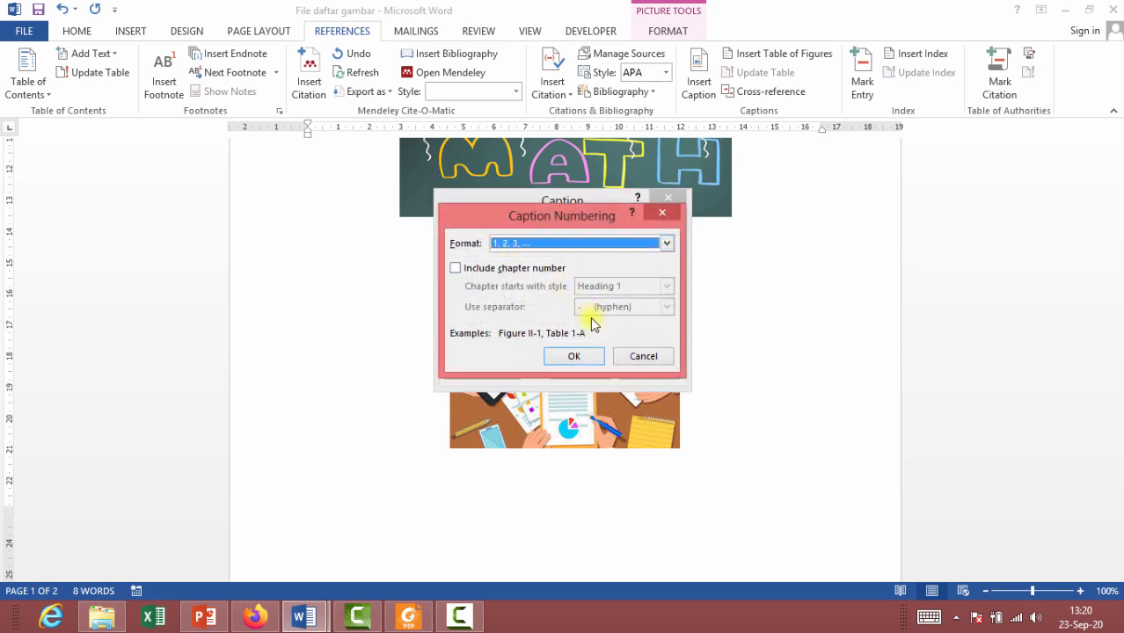
click(589, 356)
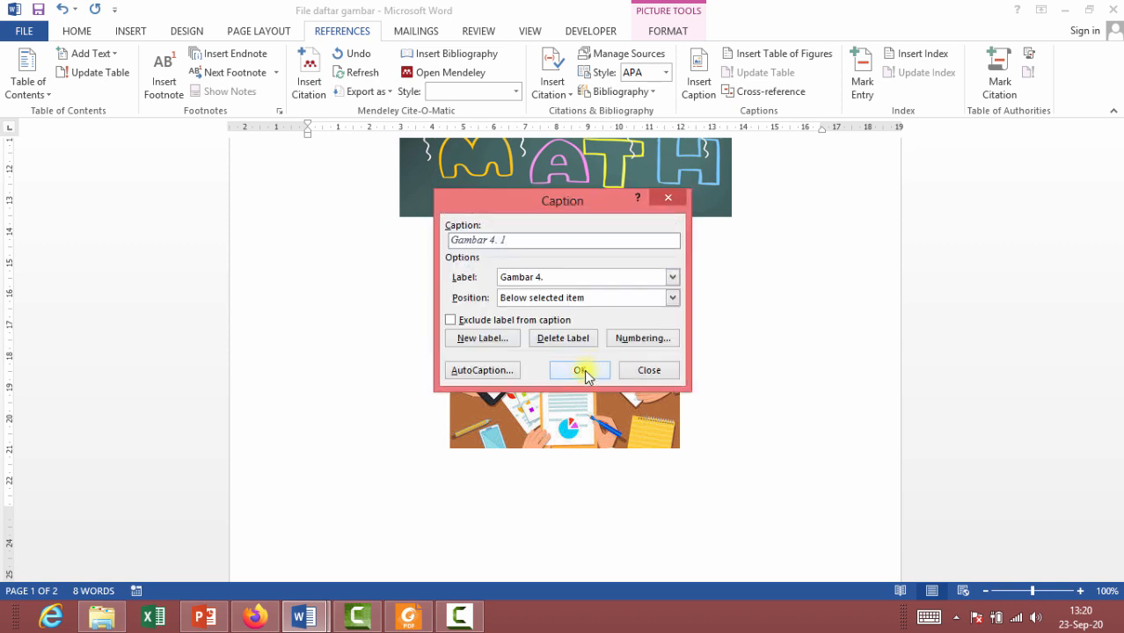
click(584, 370)
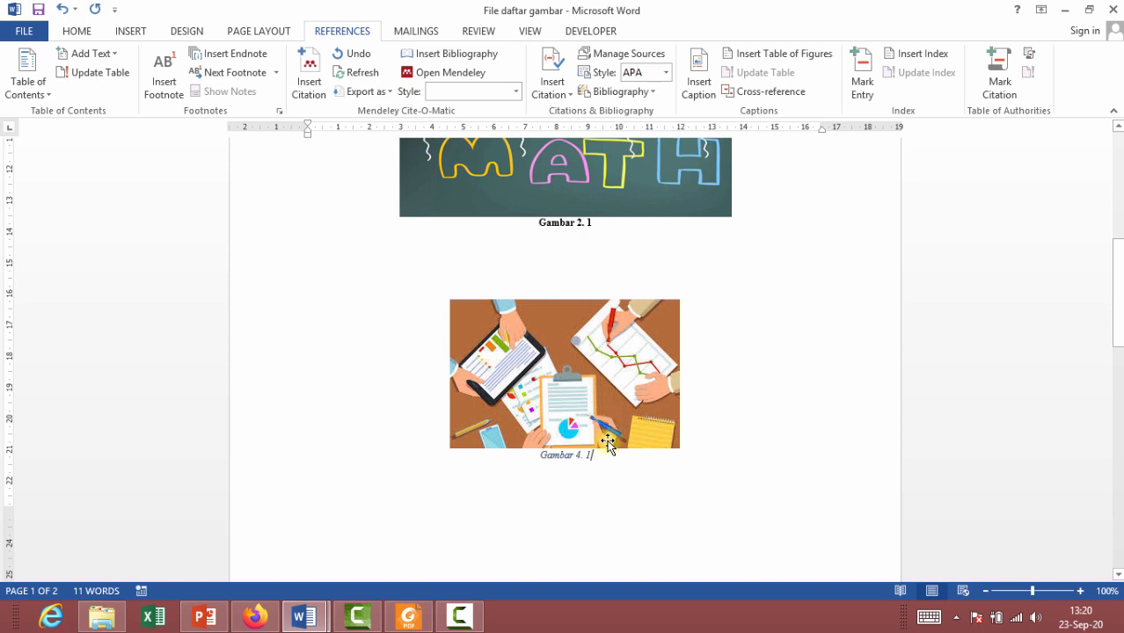
- Format the caption under the hands-and-charts picture as bold, non-italic text in black
click(278, 464)
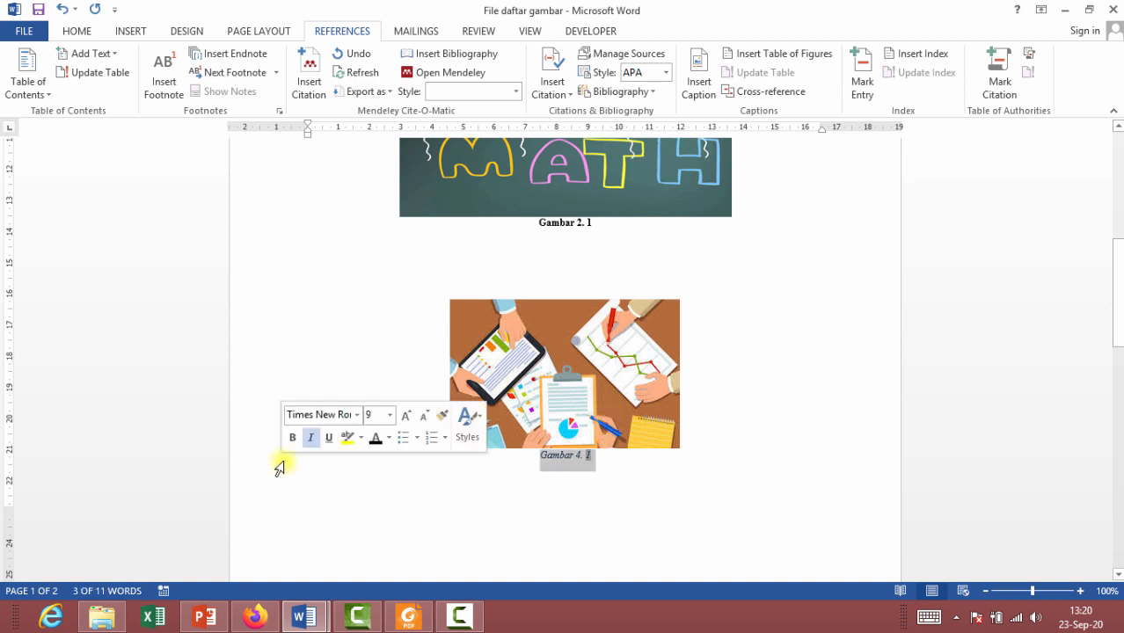
click(77, 32)
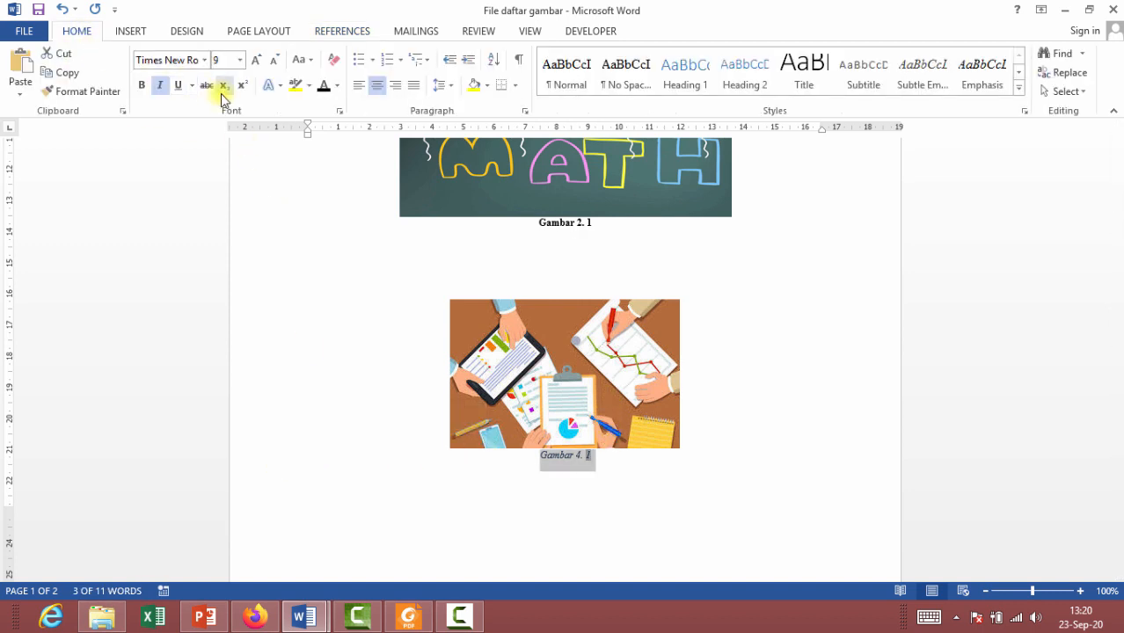
click(141, 87)
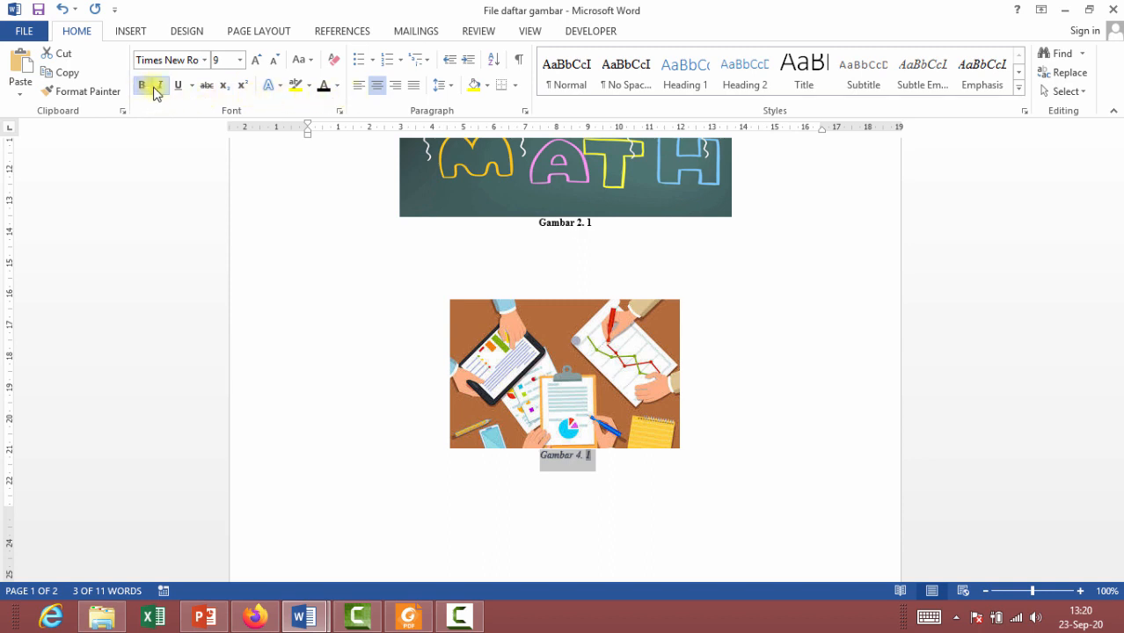
click(160, 85)
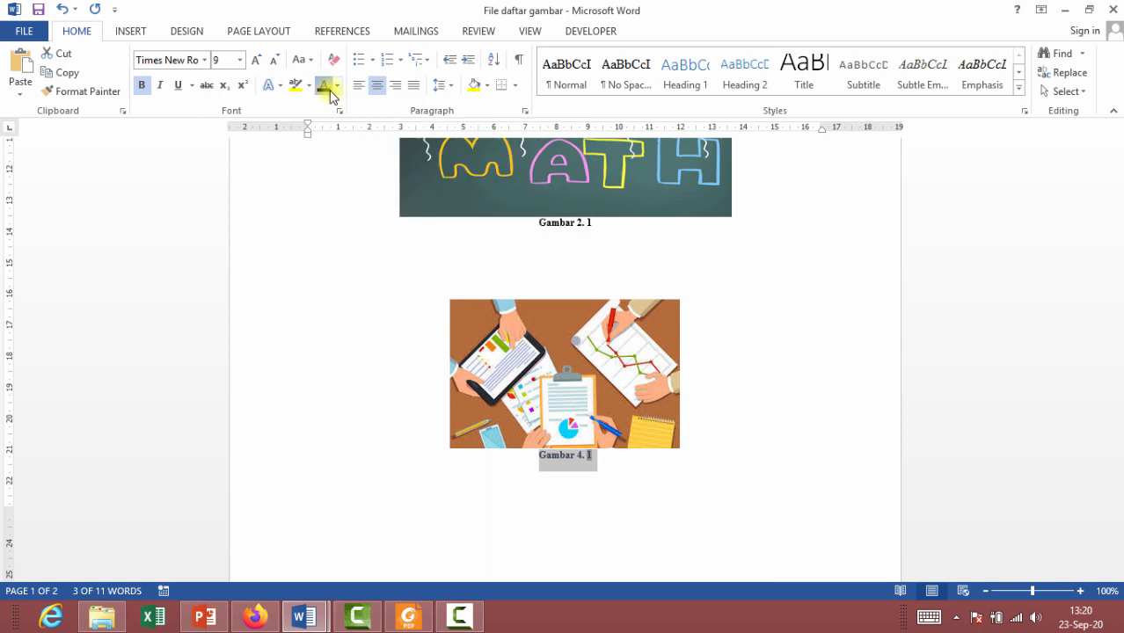
- Add the title "Grafik Pembelian" to the Gambar 4. 1 caption and "Tulisan Math" to the Gambar 2. 1 caption
click(607, 464)
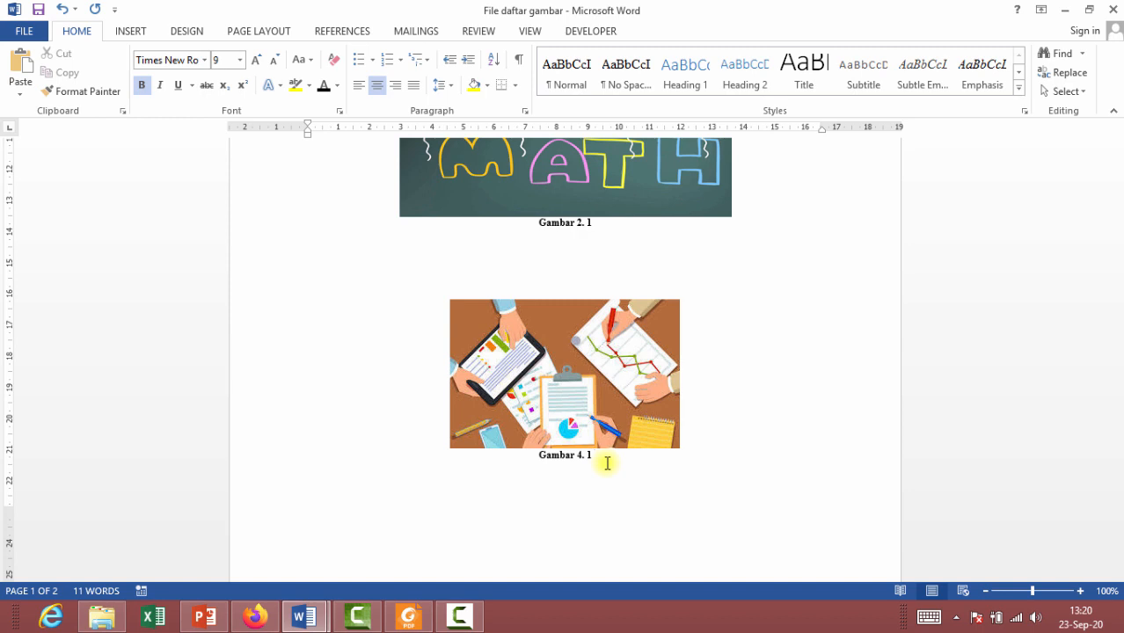
text(Grafik Pembelian)
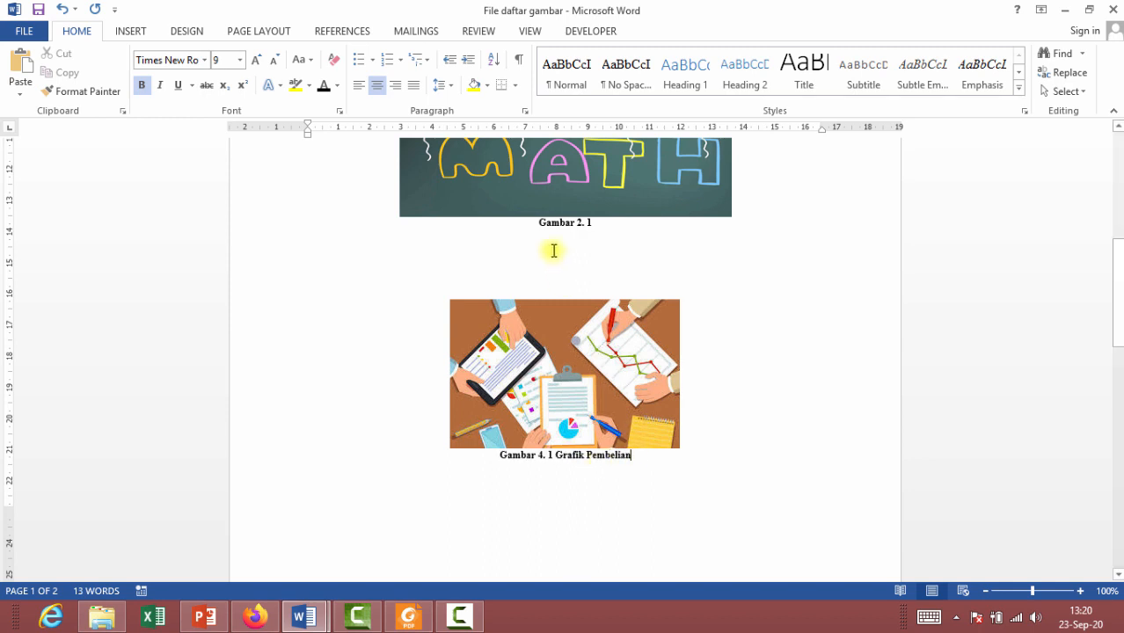
scroll(609, 311, up, 2)
click(599, 303)
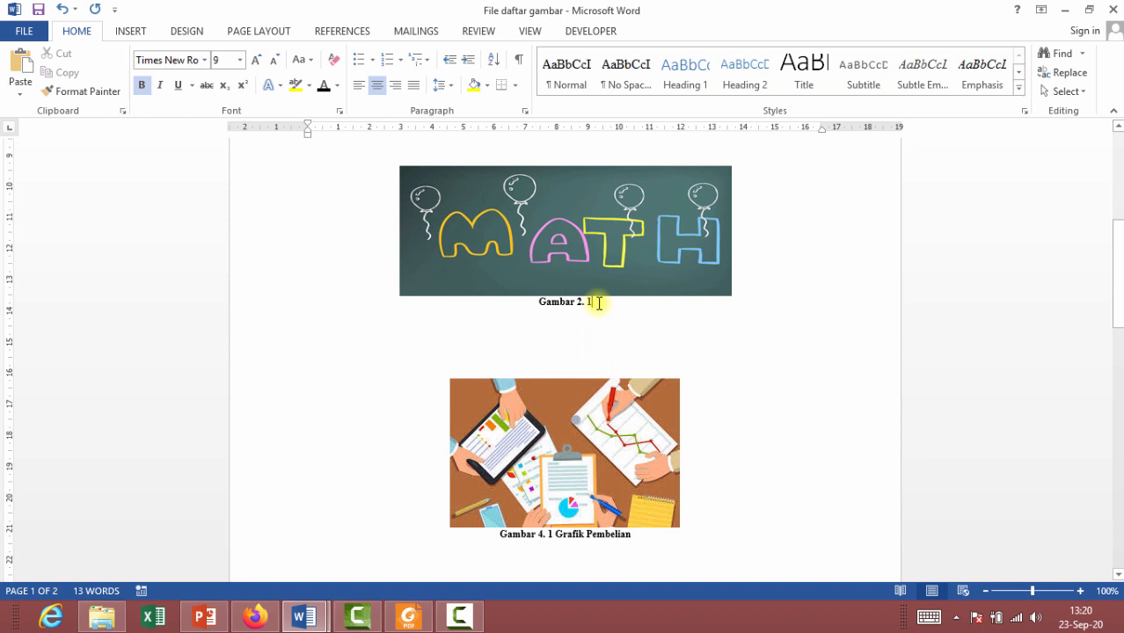
text(Tu)
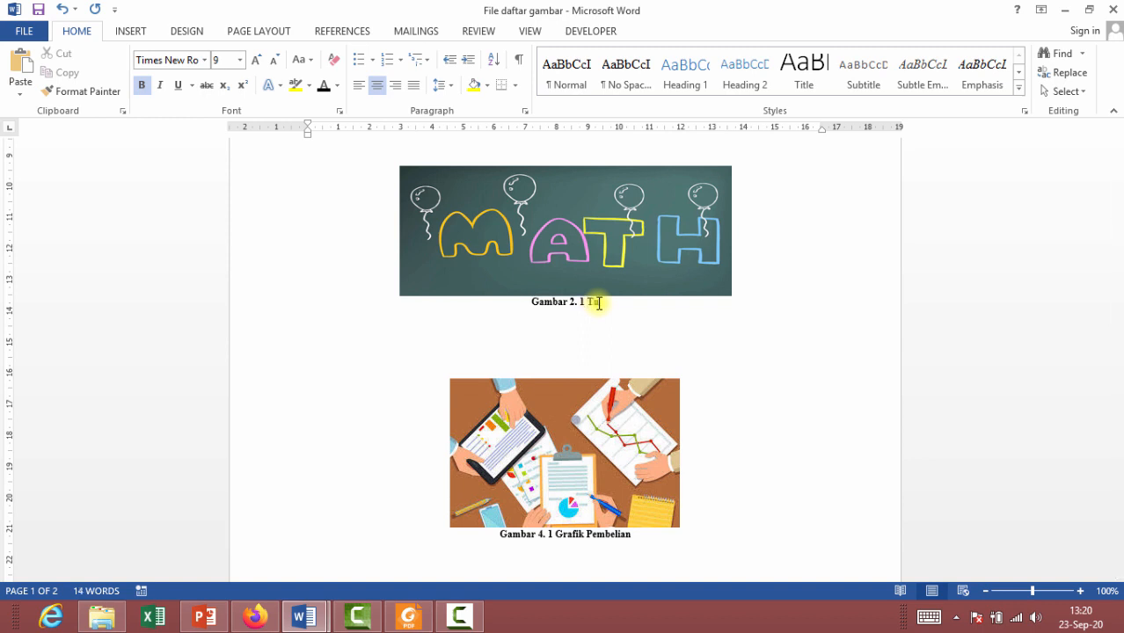
text(lisan Math)
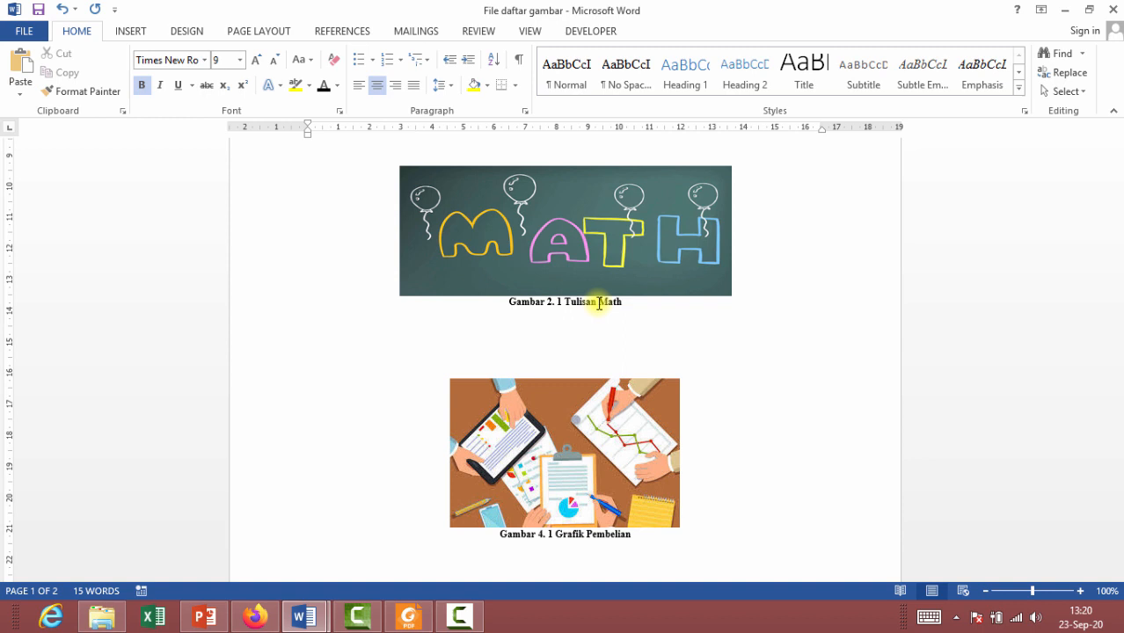
- Add the centred heading "Daftar Gambar" above the open-book picture, followed by an empty left-aligned line
scroll(599, 304, up, 8)
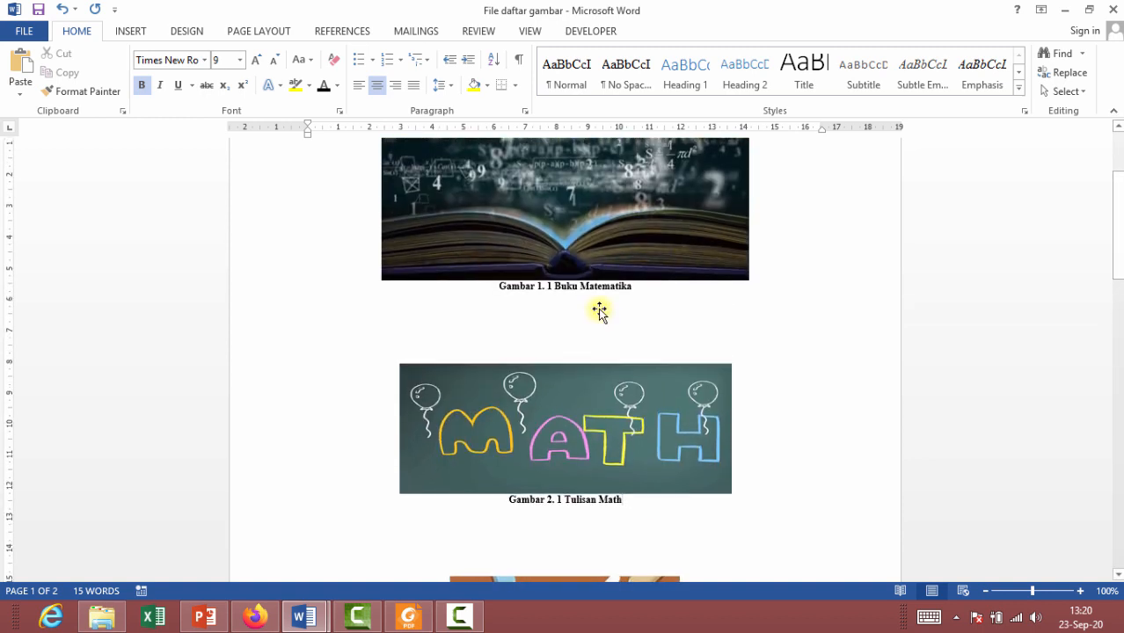
click(374, 213)
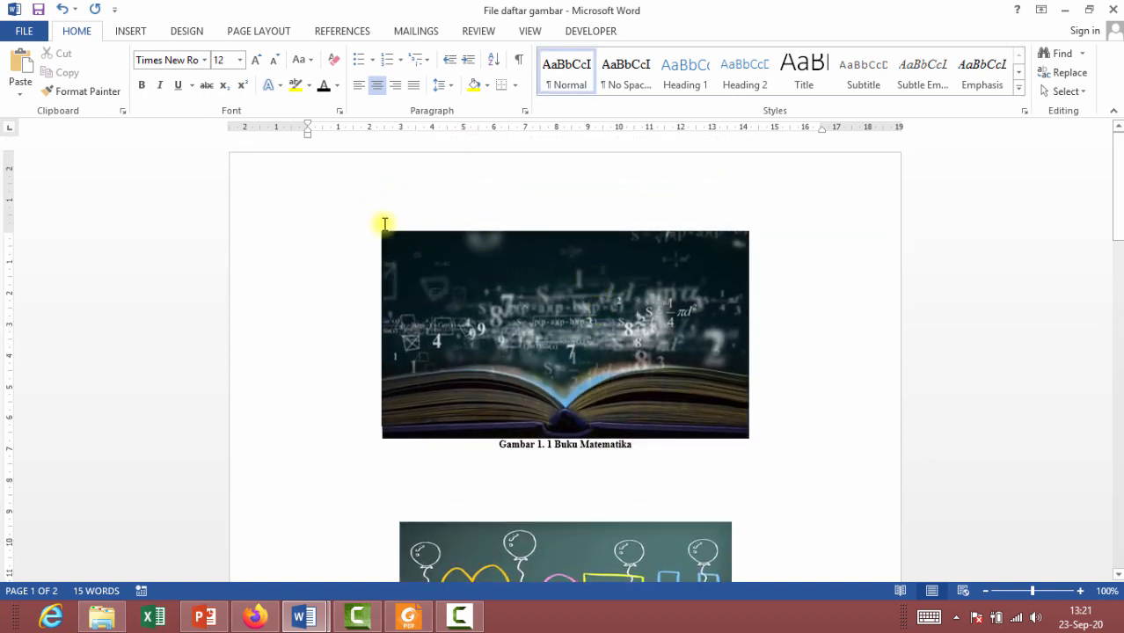
key(Return)
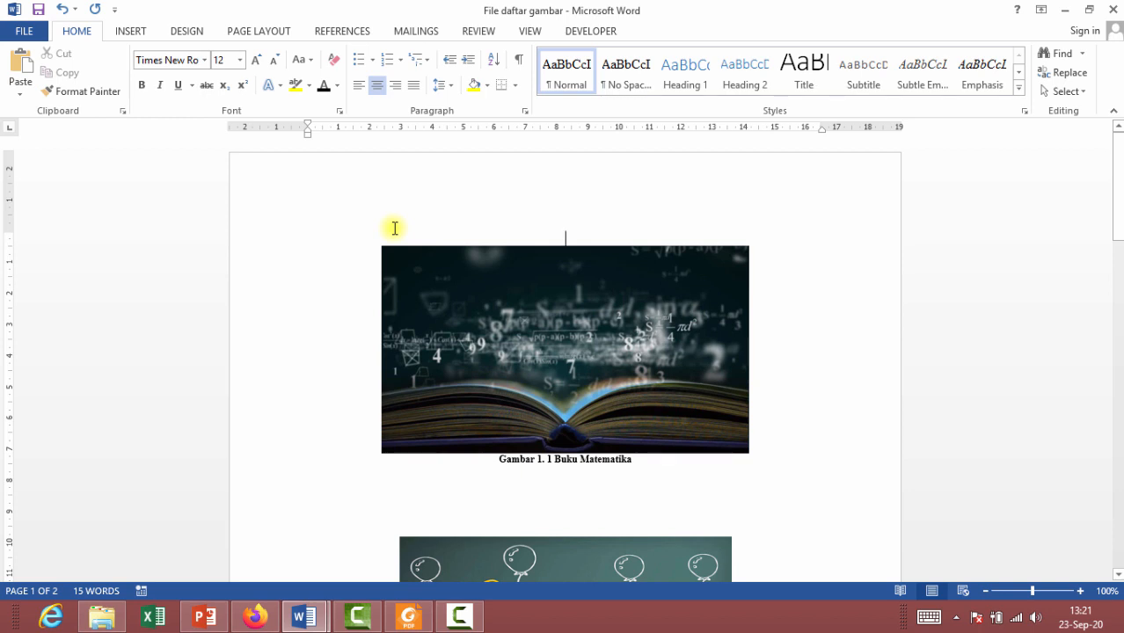
text(Daftar Ga)
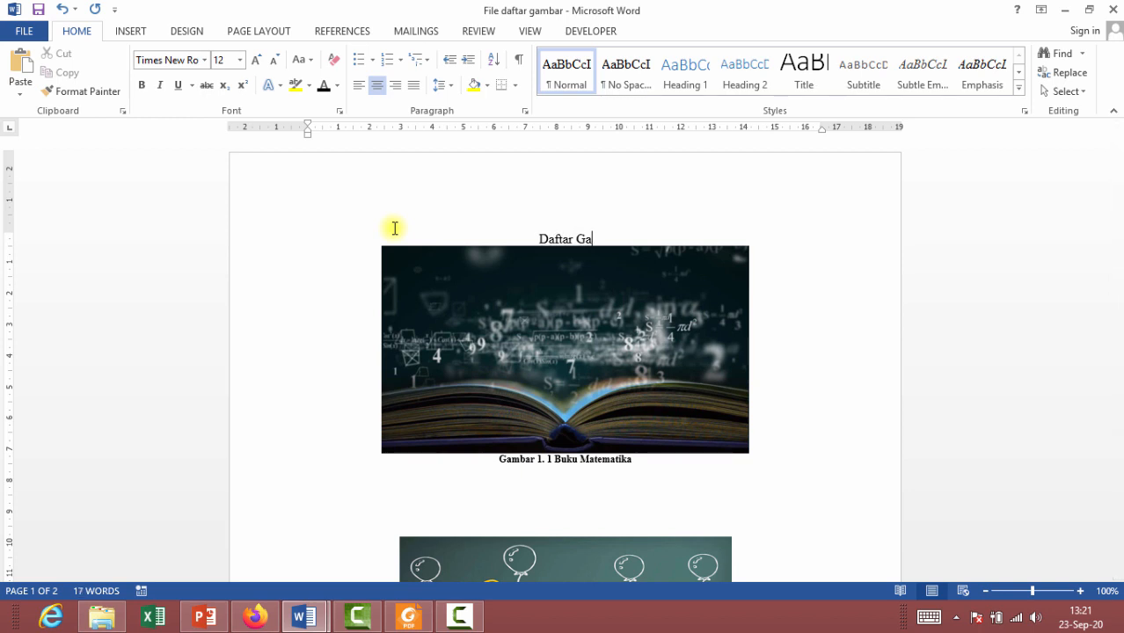
text(mbar)
key(Return)
key(ctrl+l)
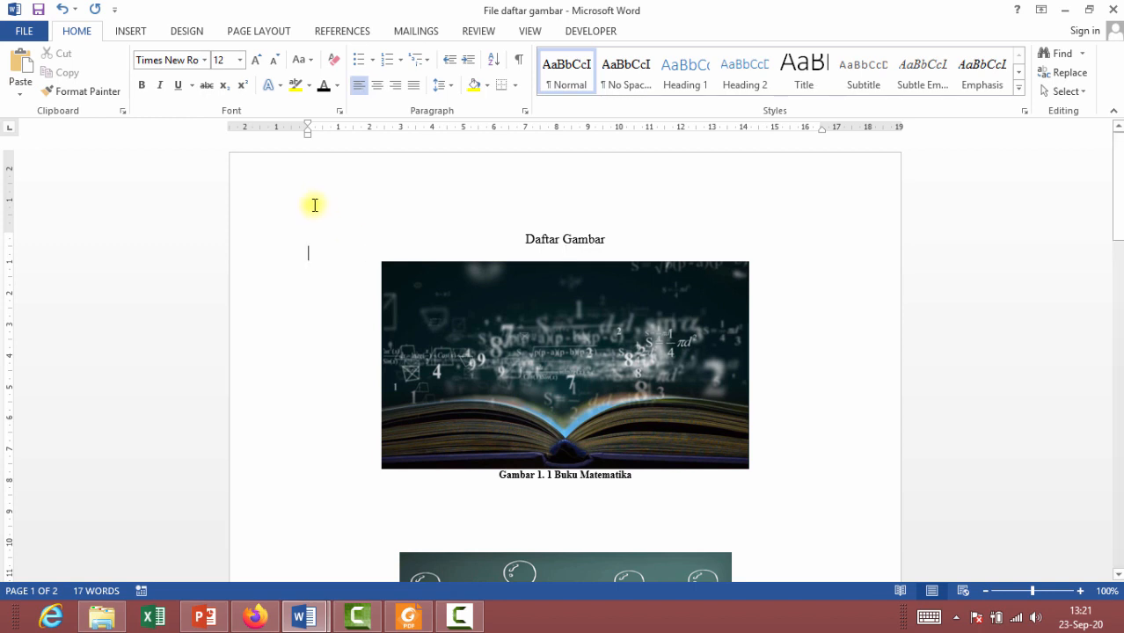
- Insert a table of figures under the "Daftar Gambar" heading for the caption label "Gambar 1."
click(338, 28)
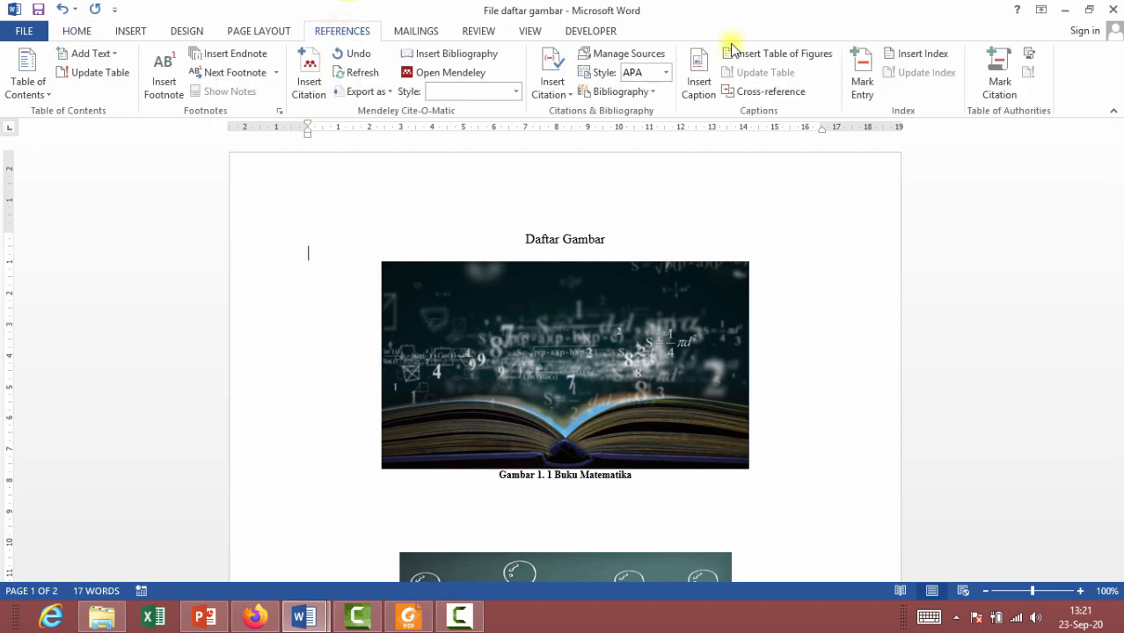
click(795, 53)
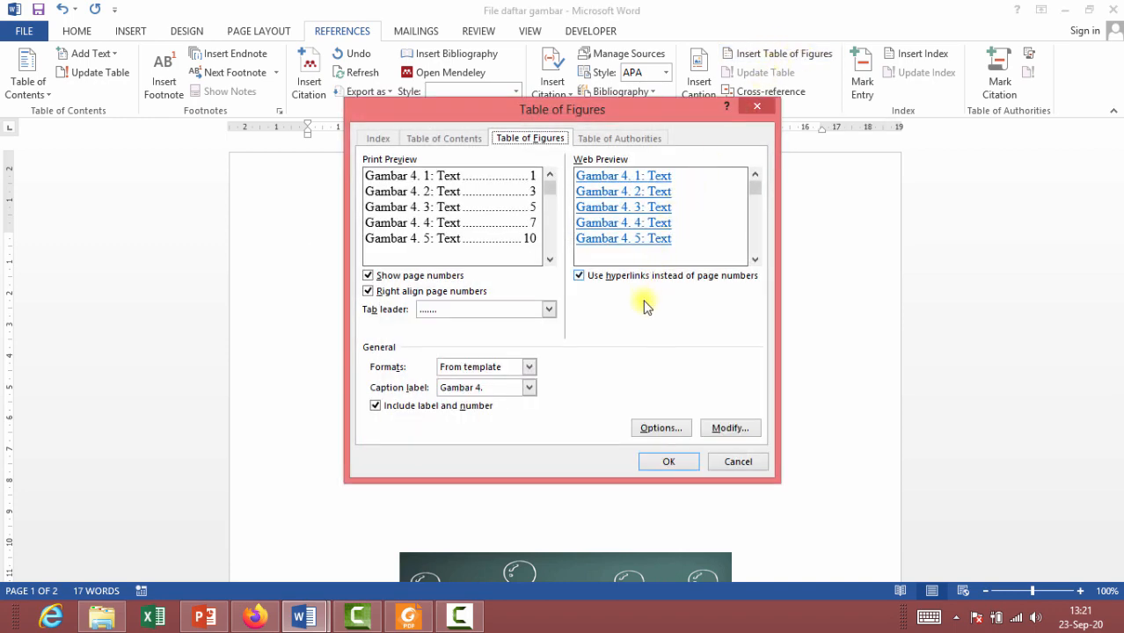
click(531, 392)
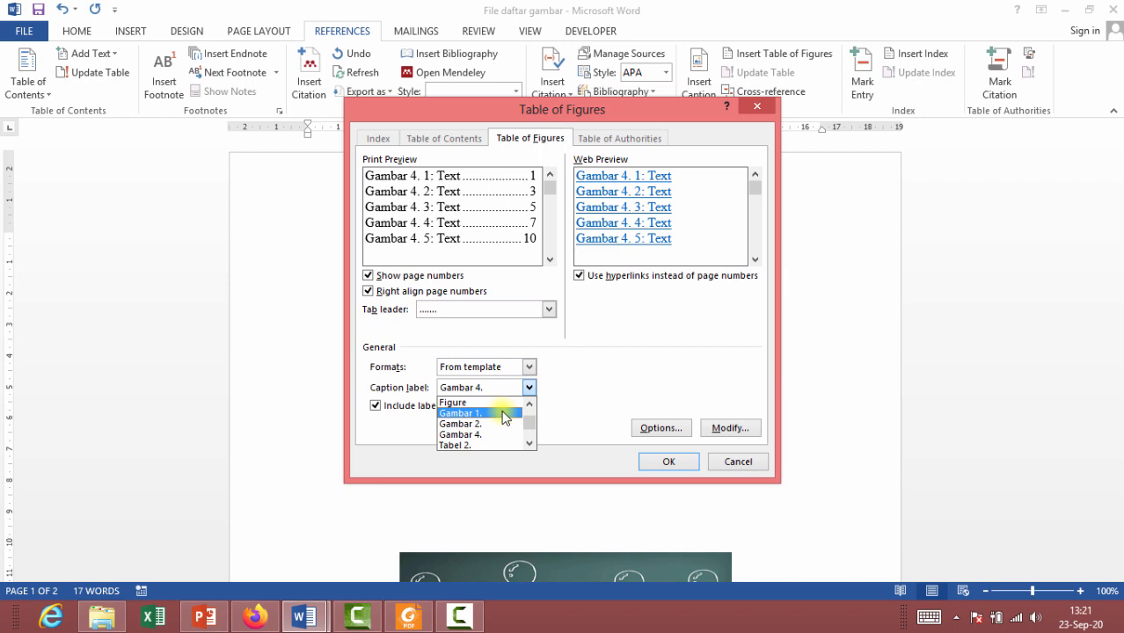
click(505, 413)
click(668, 461)
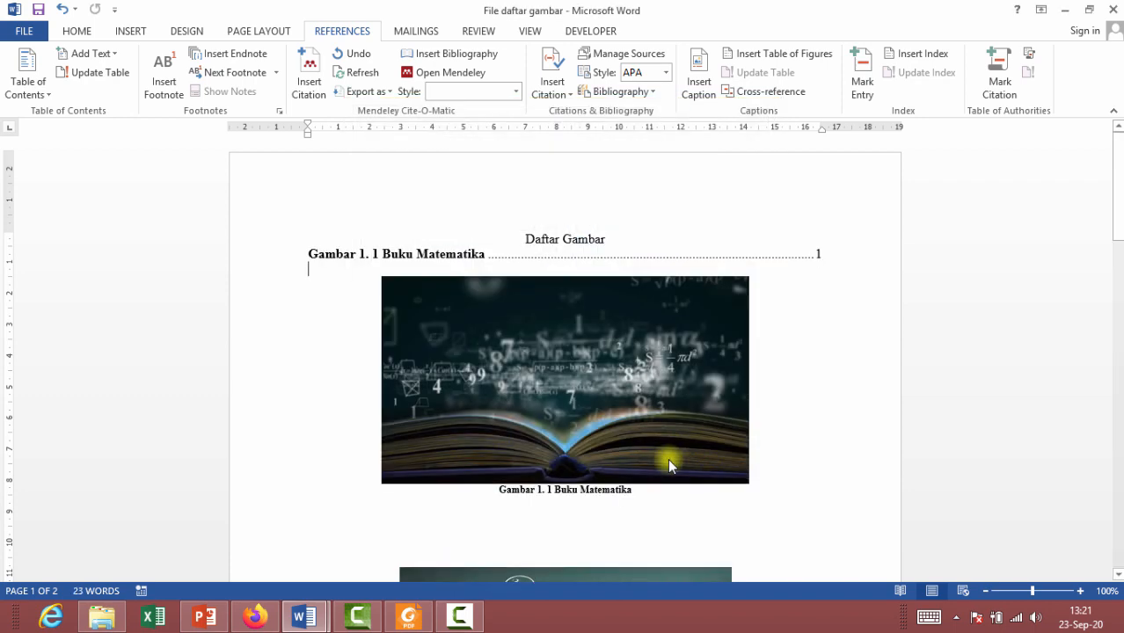
- Add two line breaks below the Gambar 1. list and insert a table of figures for the caption label "Gambar 2."
key(Return)
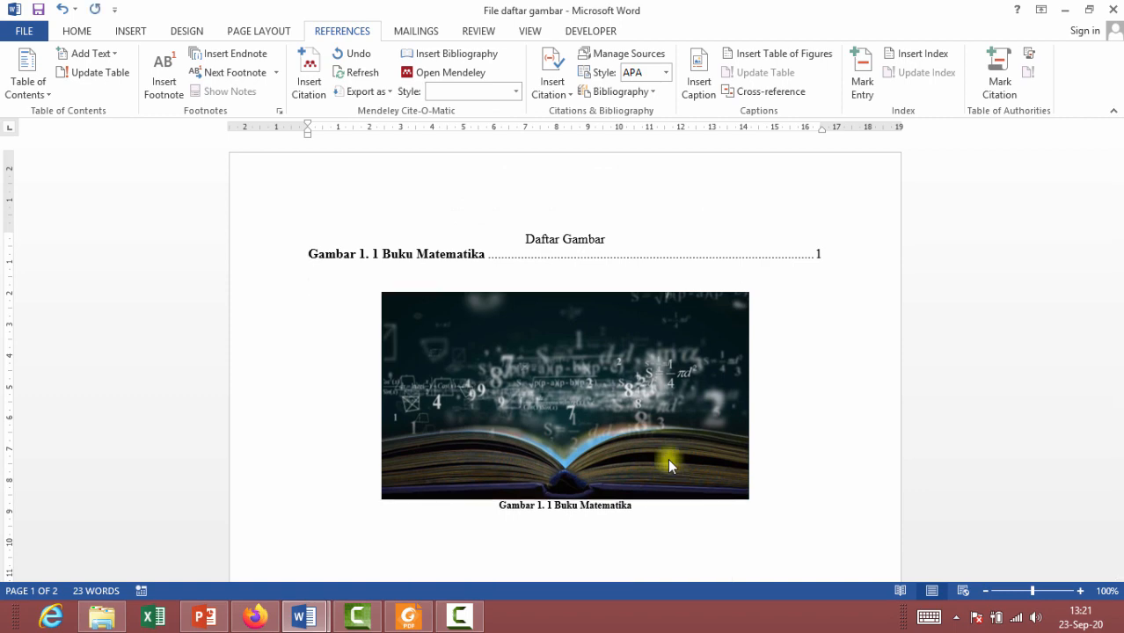
key(Return)
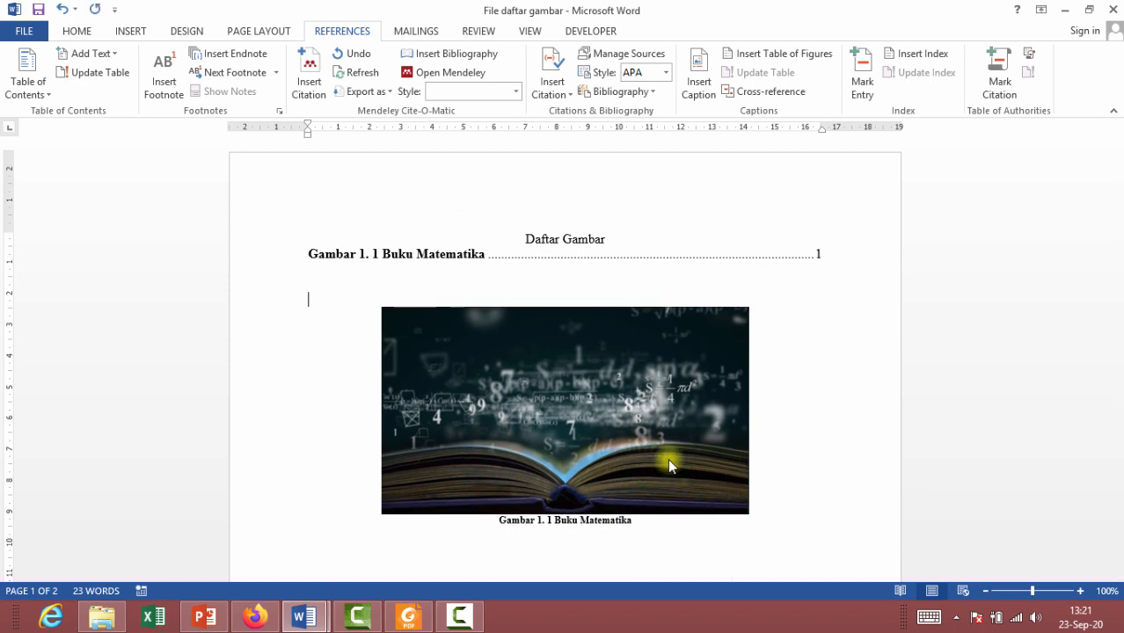
click(779, 58)
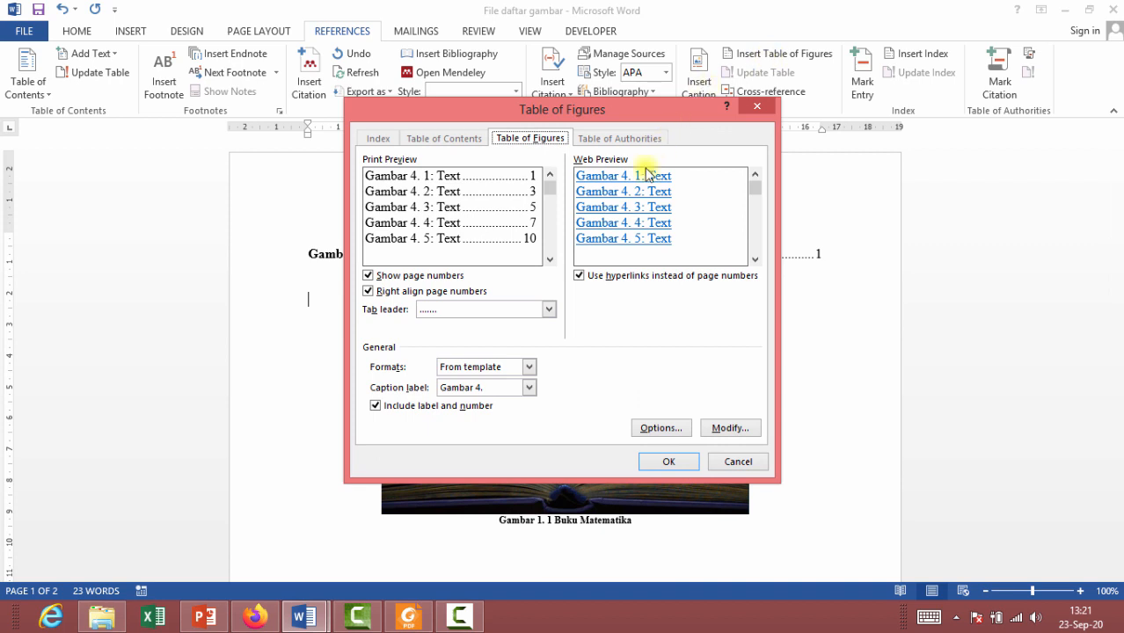
click(530, 388)
click(511, 417)
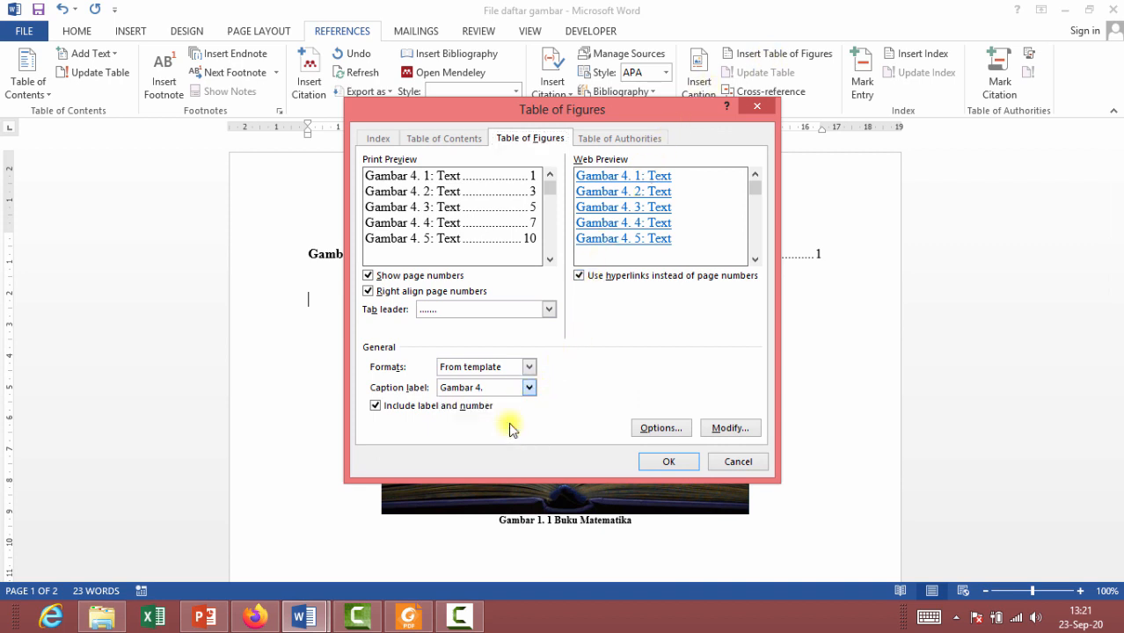
click(671, 464)
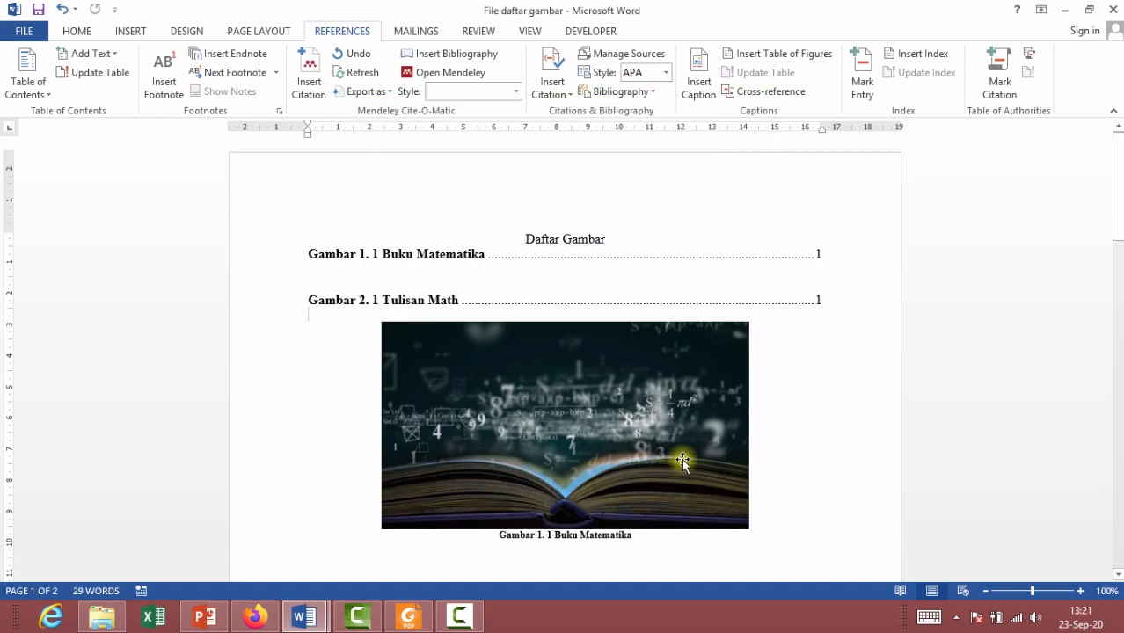
- Add two line breaks below the Gambar 2. list and insert a table of figures for the caption label "Gambar 4."
key(Return)
key(Return)
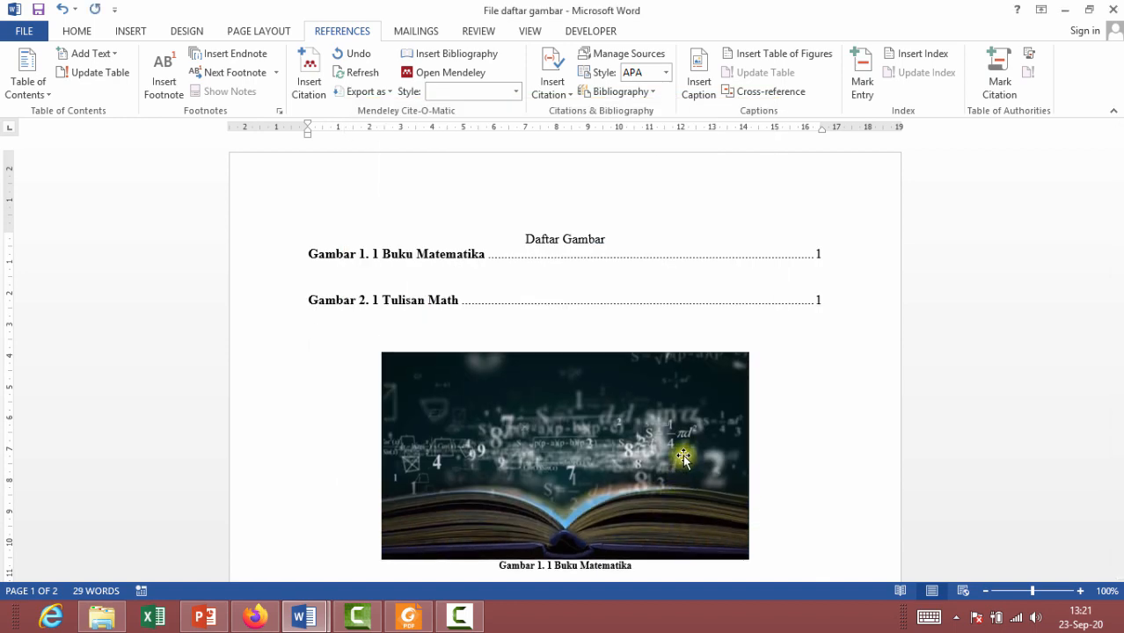
click(789, 56)
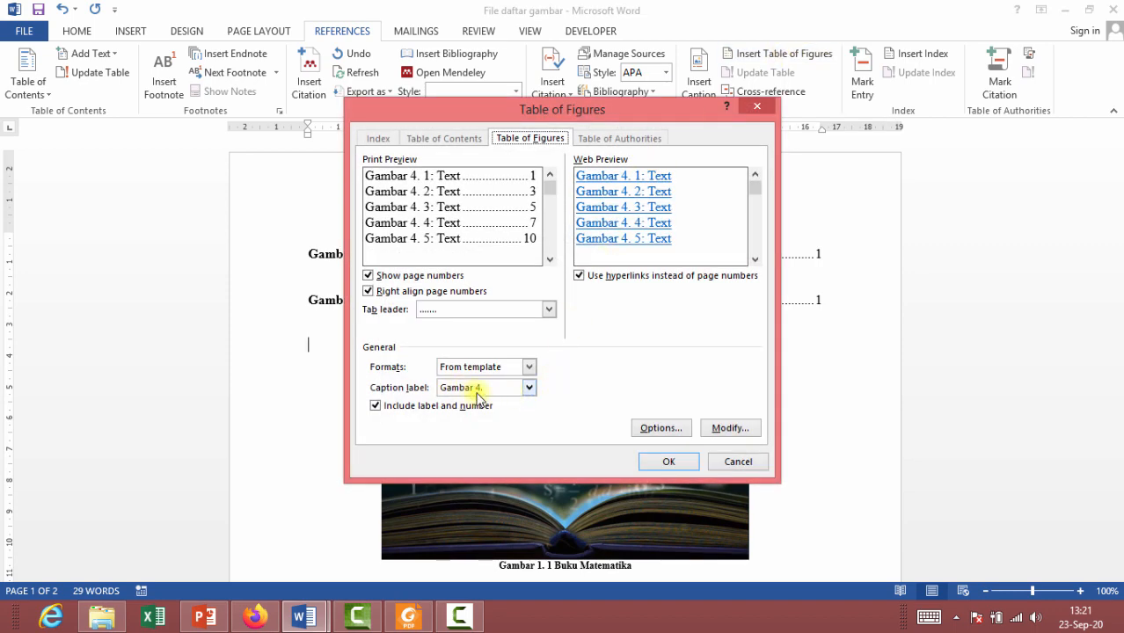
click(668, 467)
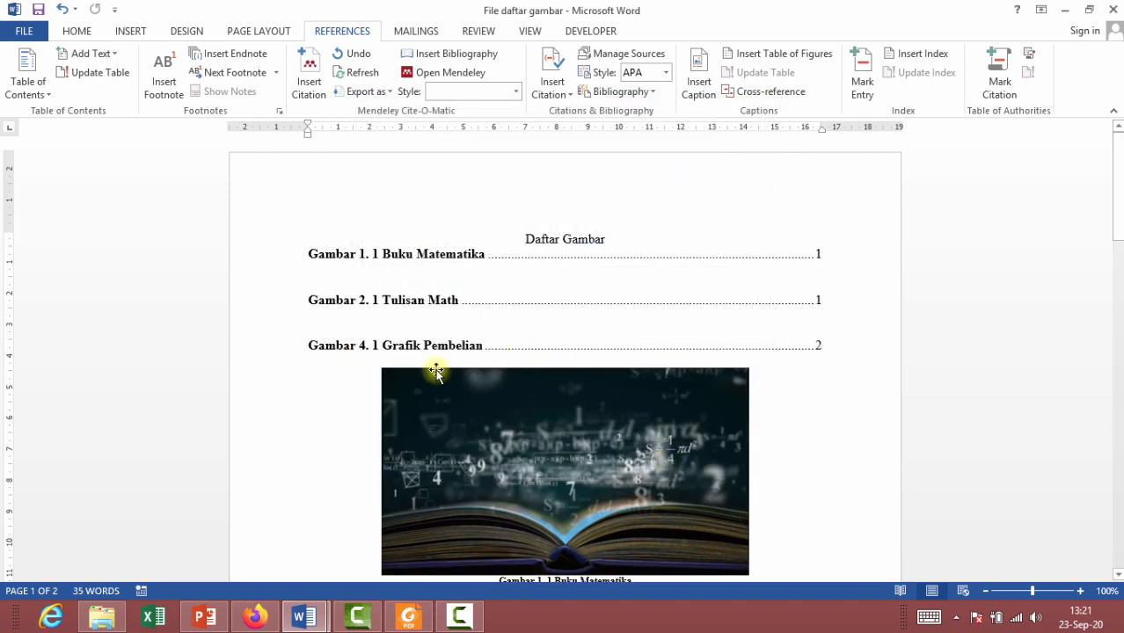
- Add several empty lines between the Gambar 4. list and the open-book picture
key(Return)
key(Return)
key(Return)
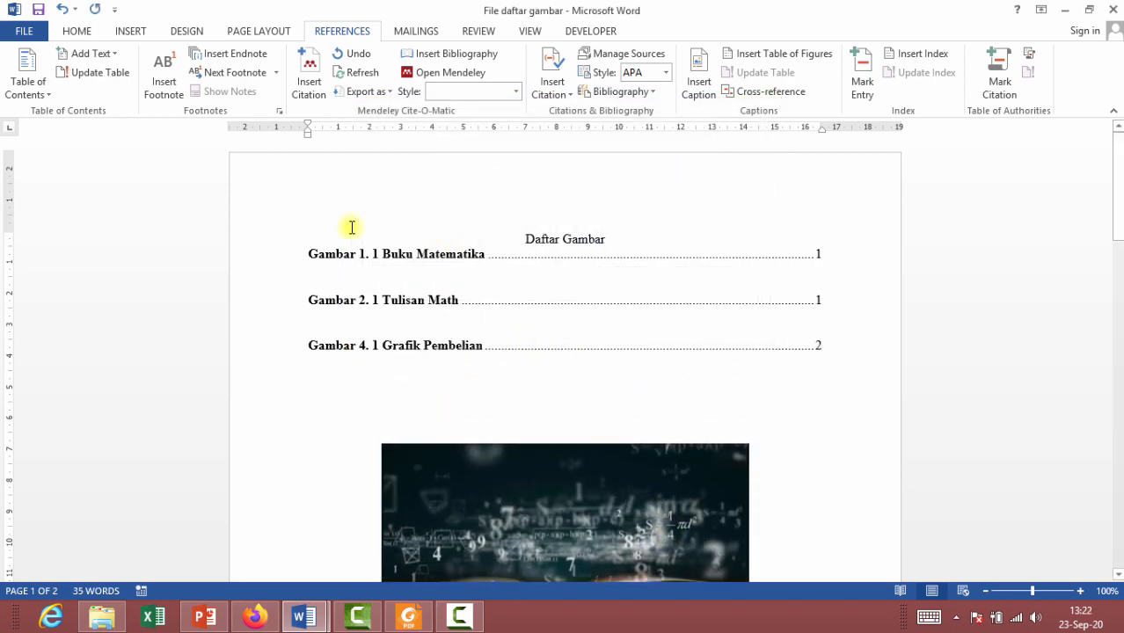
- Format the heading "Daftar Gambar" as 16 pt bold and add an empty line below it
click(264, 239)
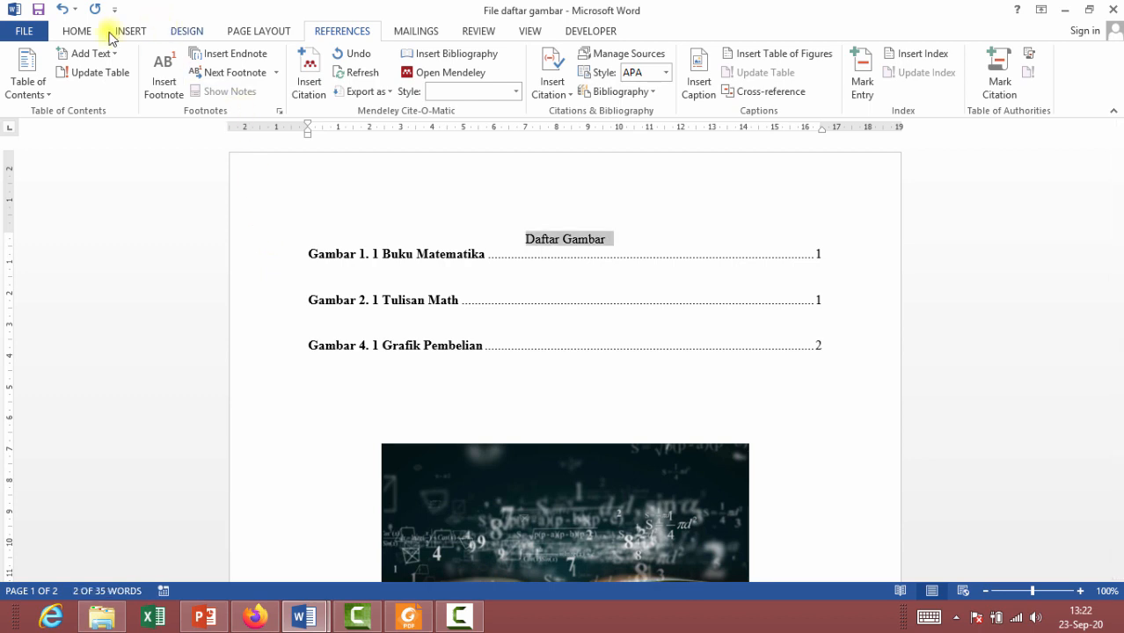
click(77, 31)
click(258, 62)
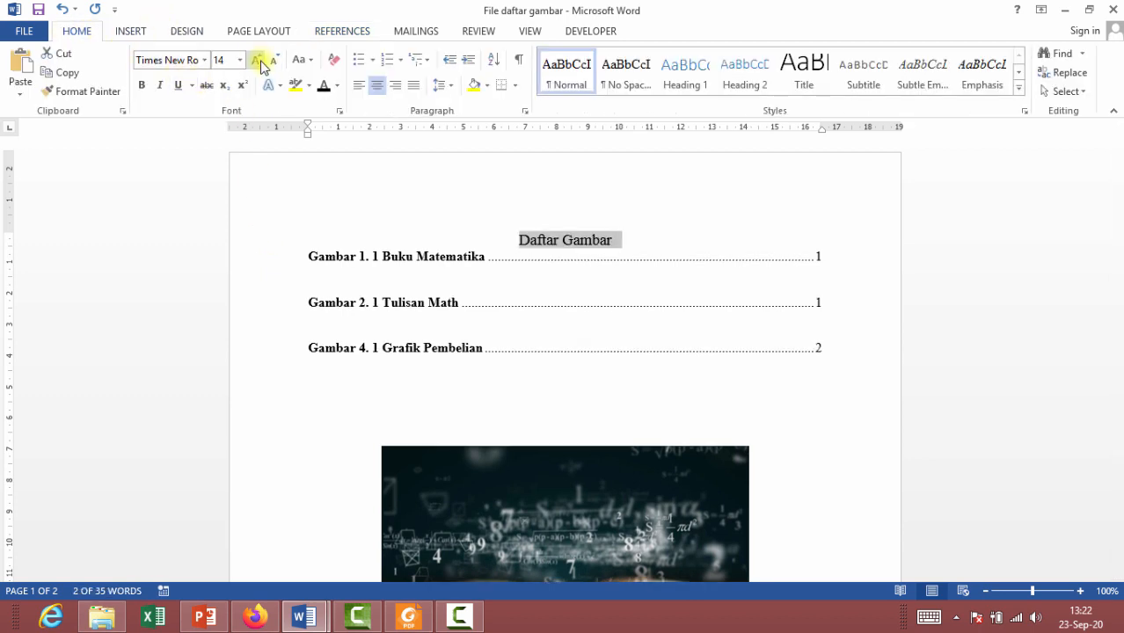
click(257, 61)
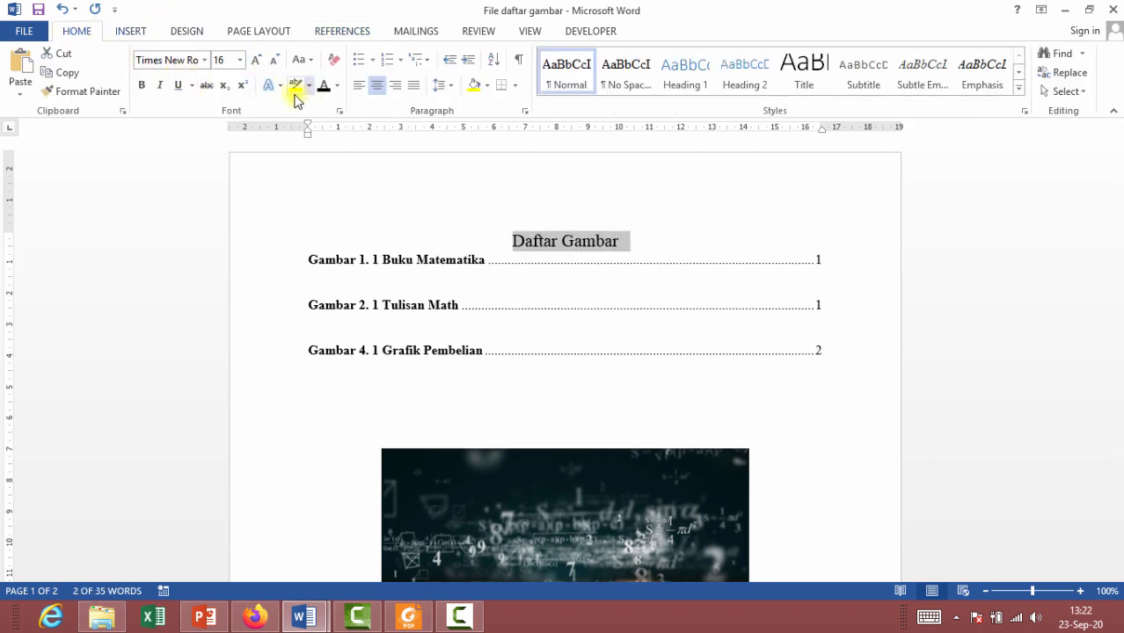
click(142, 86)
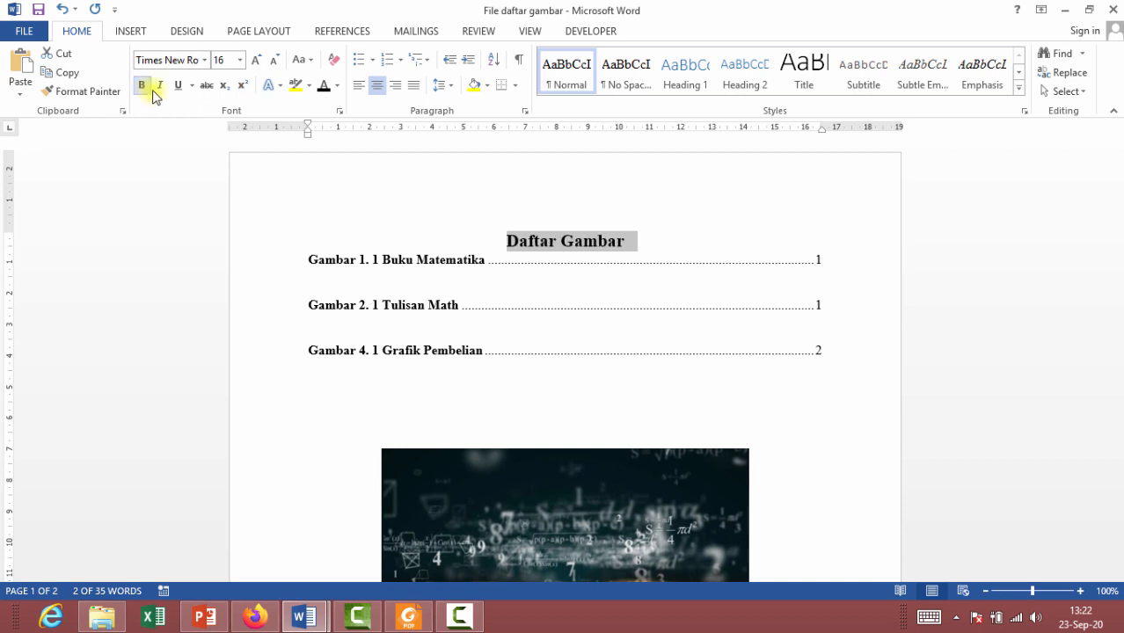
click(639, 245)
key(Return)
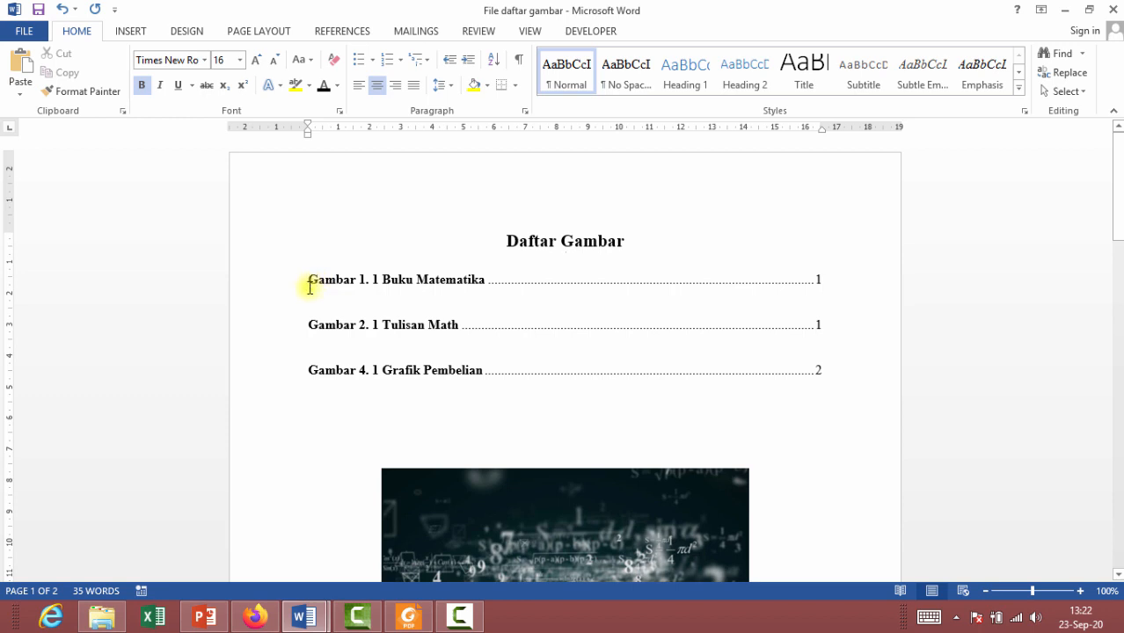
- Remove the empty lines between the Gambar 1., Gambar 2. and Gambar 4. entries so they follow one another directly
triple_click(827, 280)
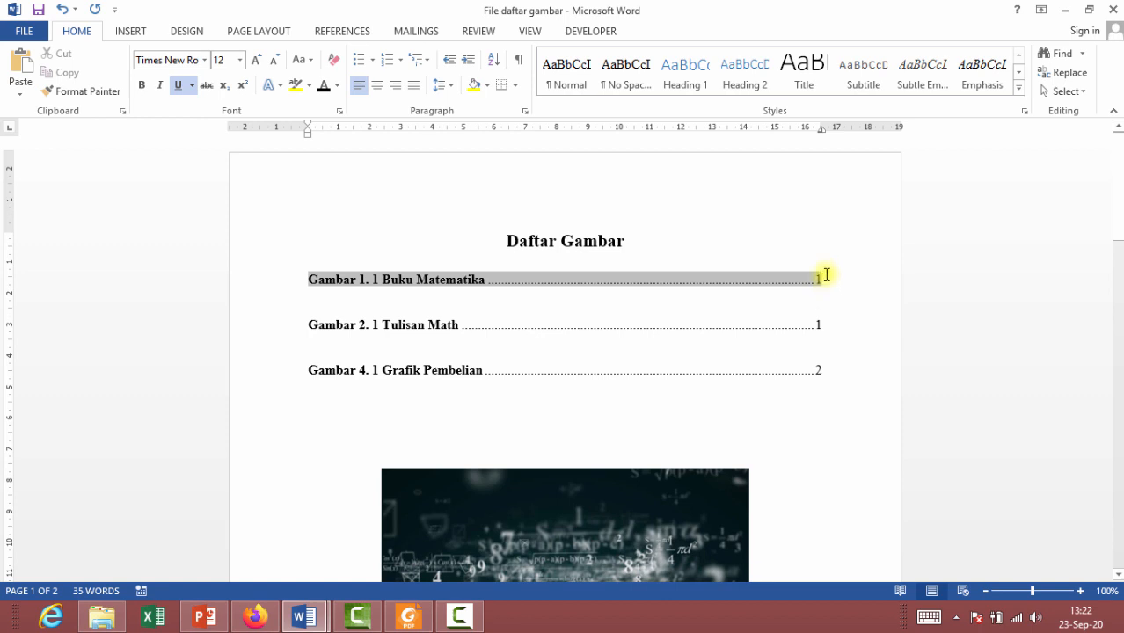
click(827, 280)
key(Delete)
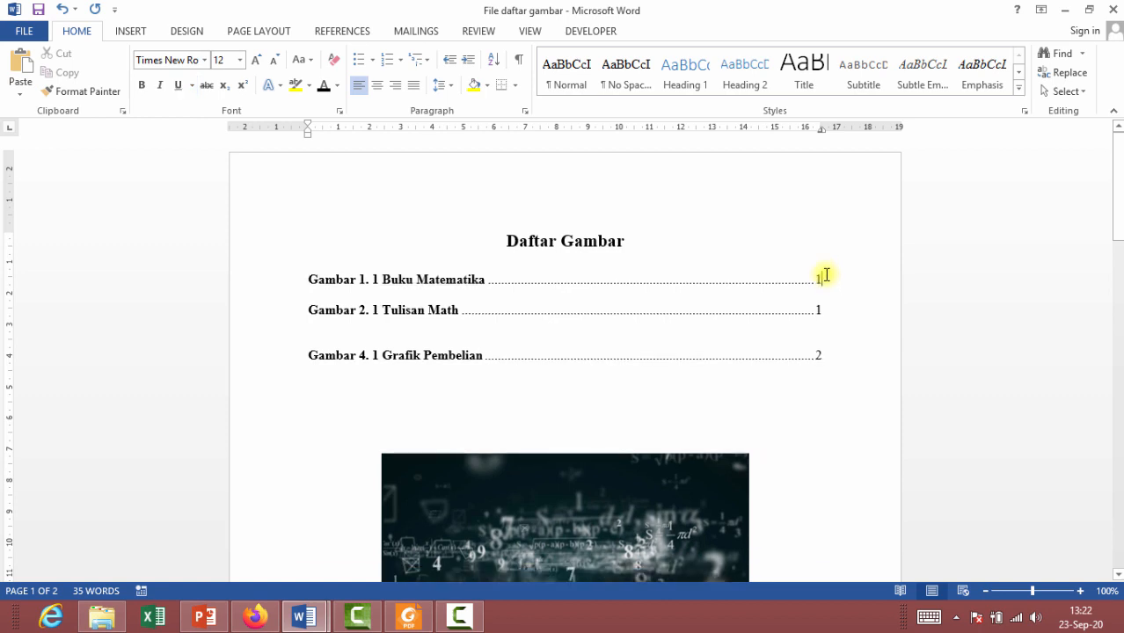
drag(824, 280, 823, 308)
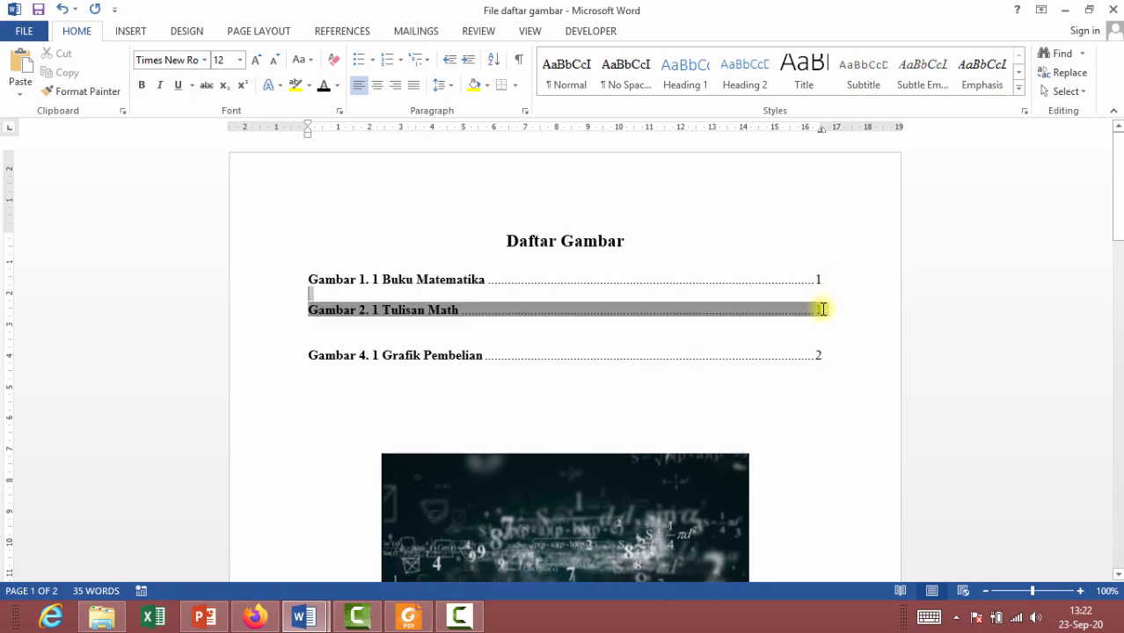
click(820, 281)
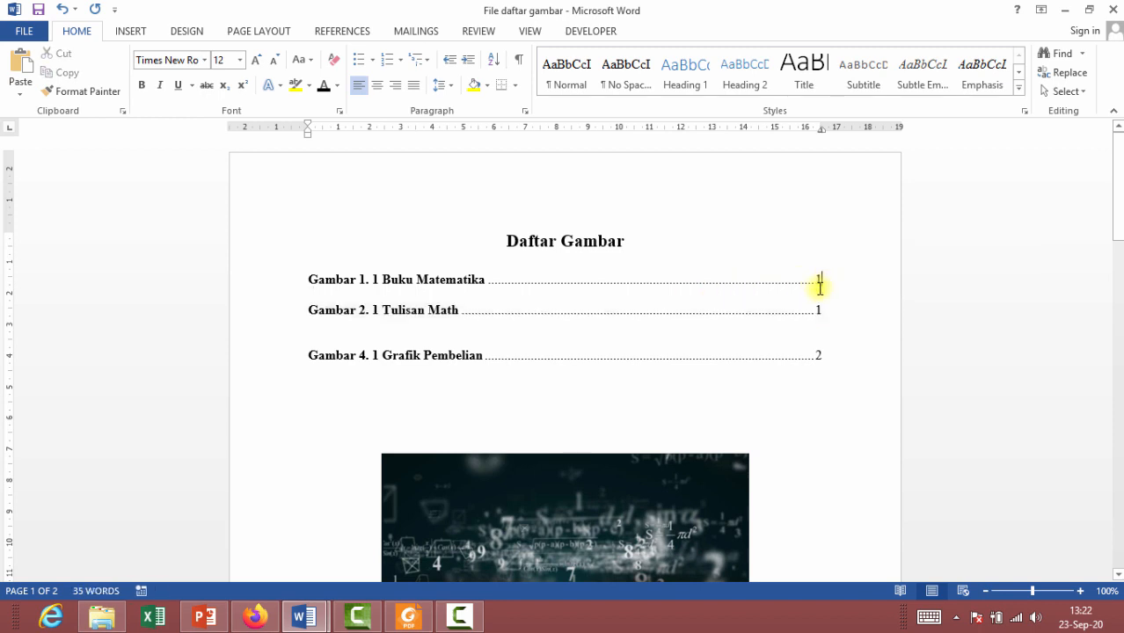
key(Delete)
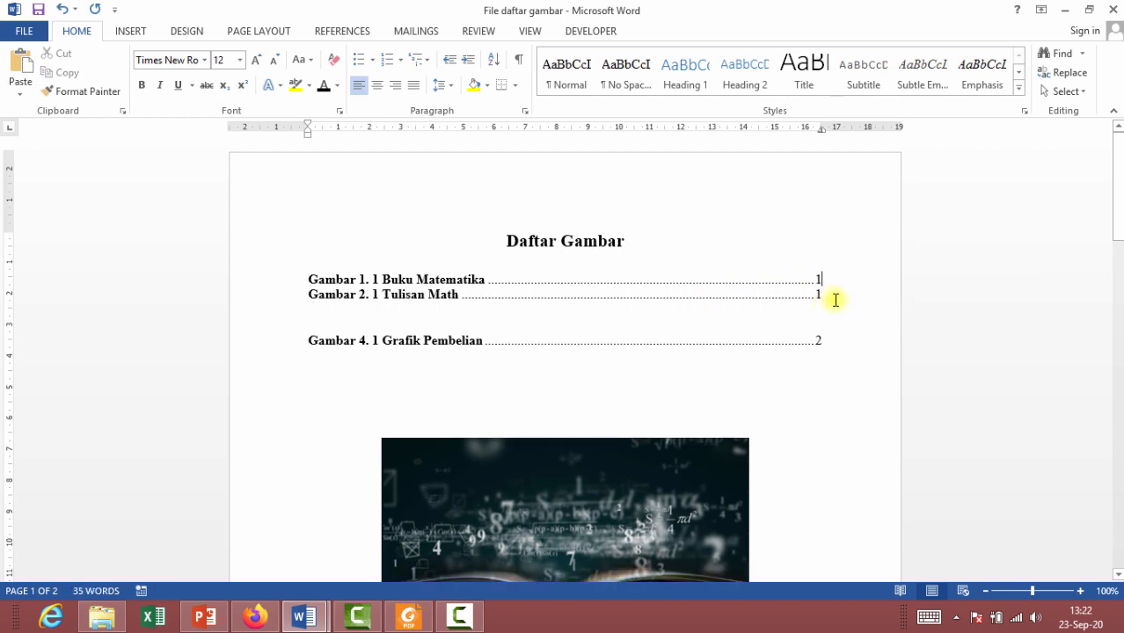
click(826, 303)
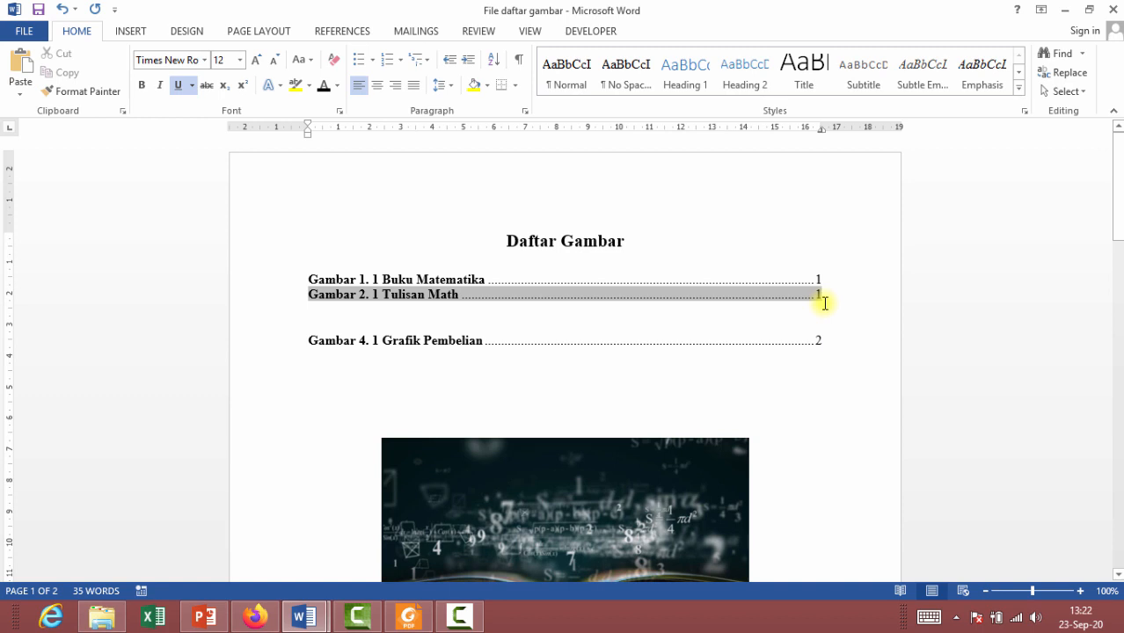
key(Delete)
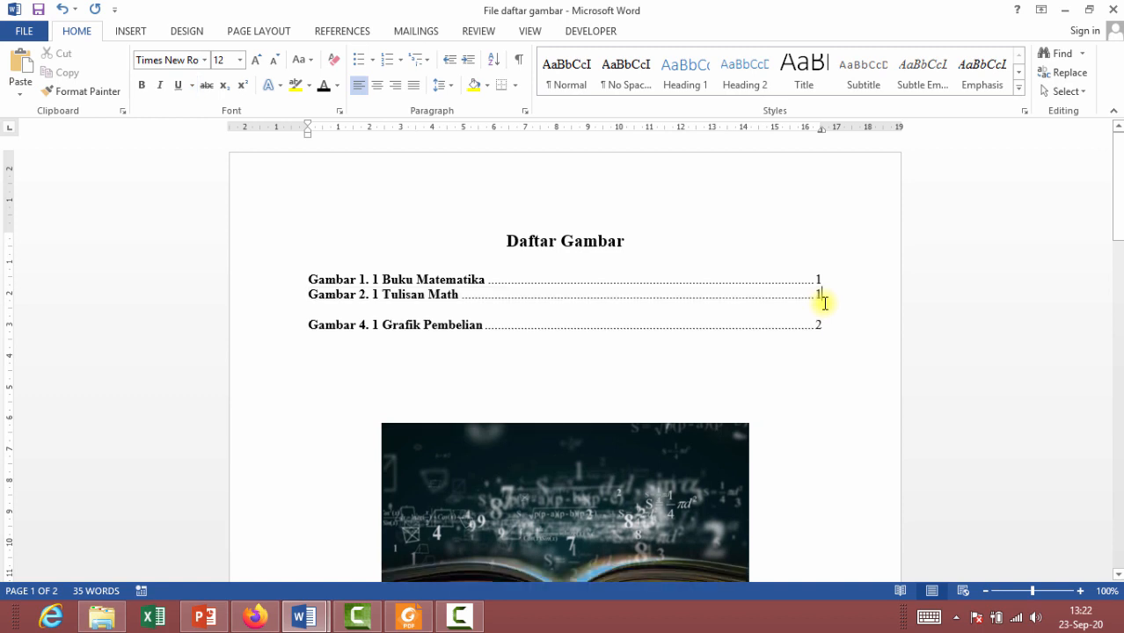
key(Delete)
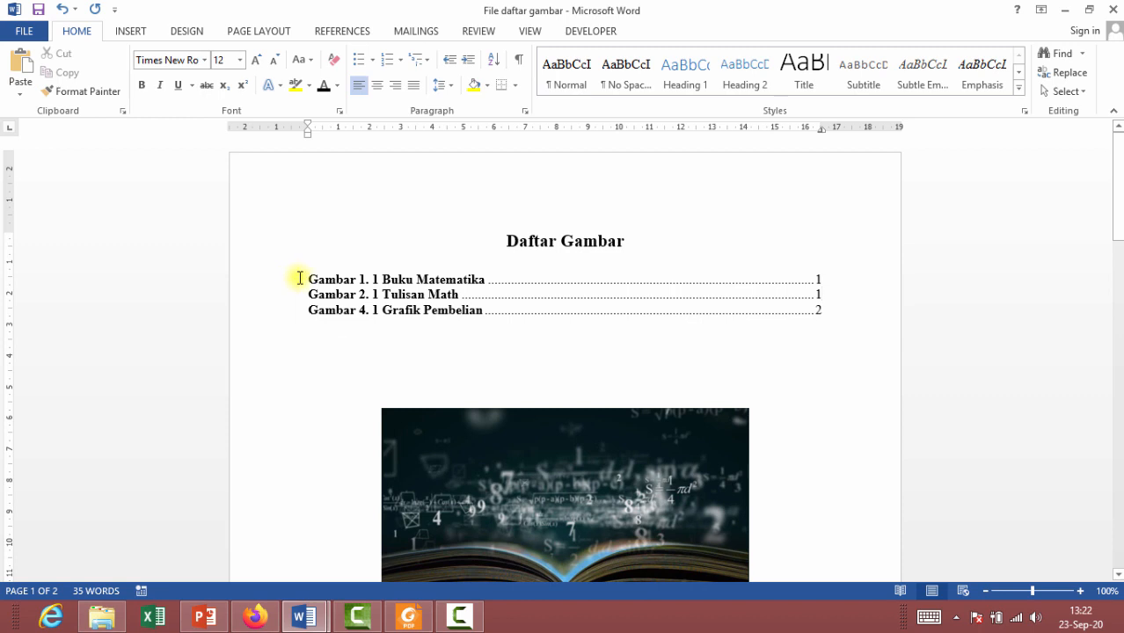
- Set the line spacing of the three list-of-figures entries to 1.5 lines
drag(295, 280, 326, 312)
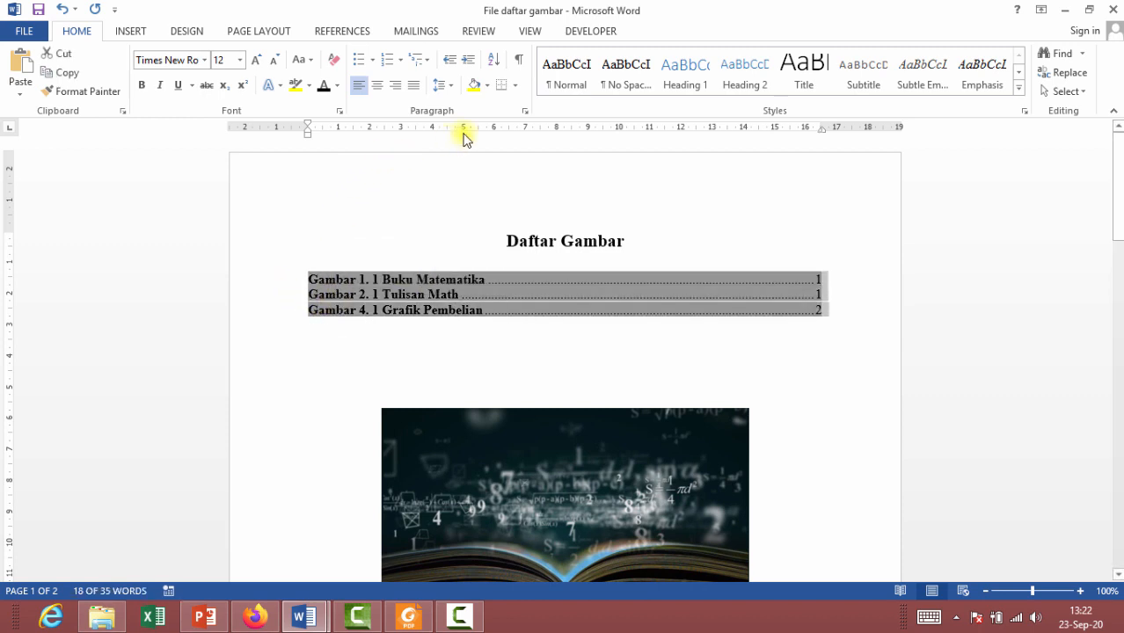
click(525, 111)
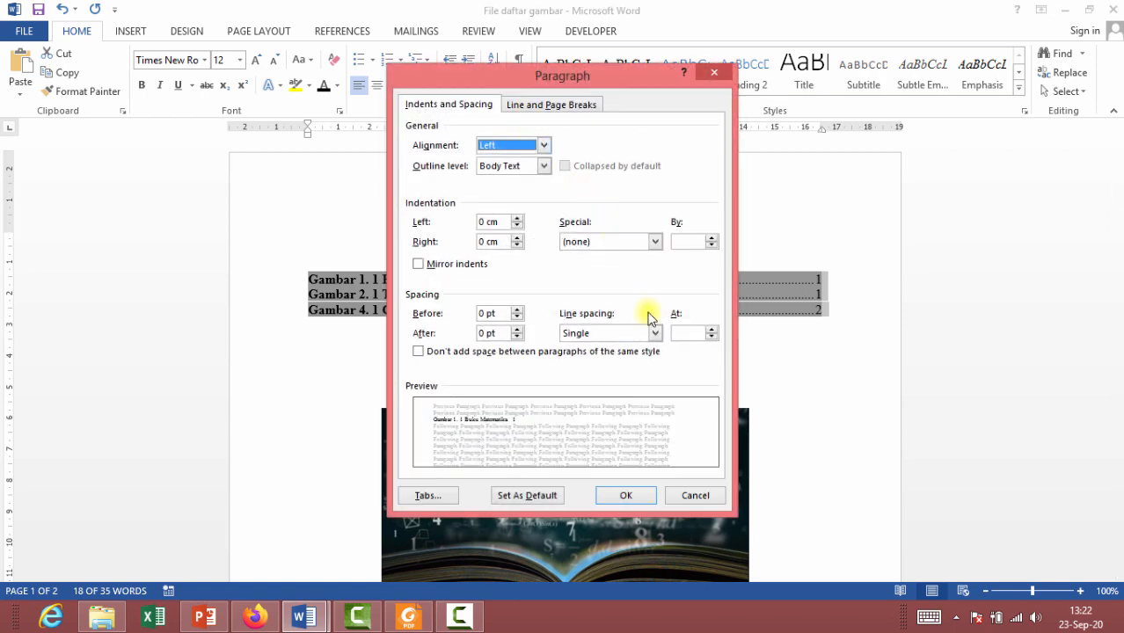
click(654, 333)
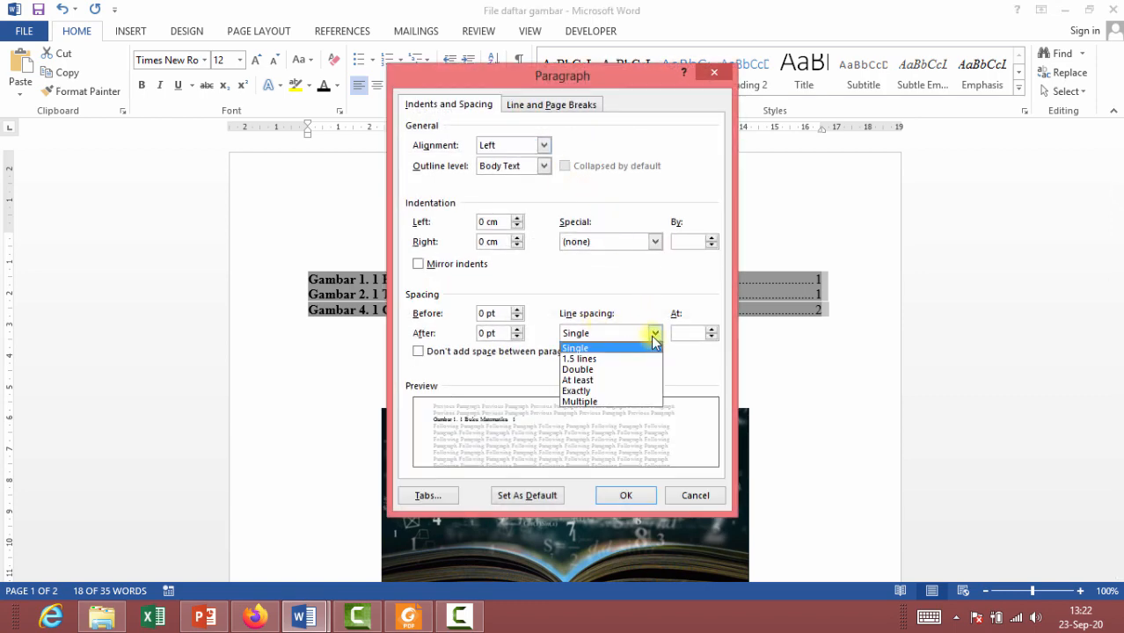
click(638, 359)
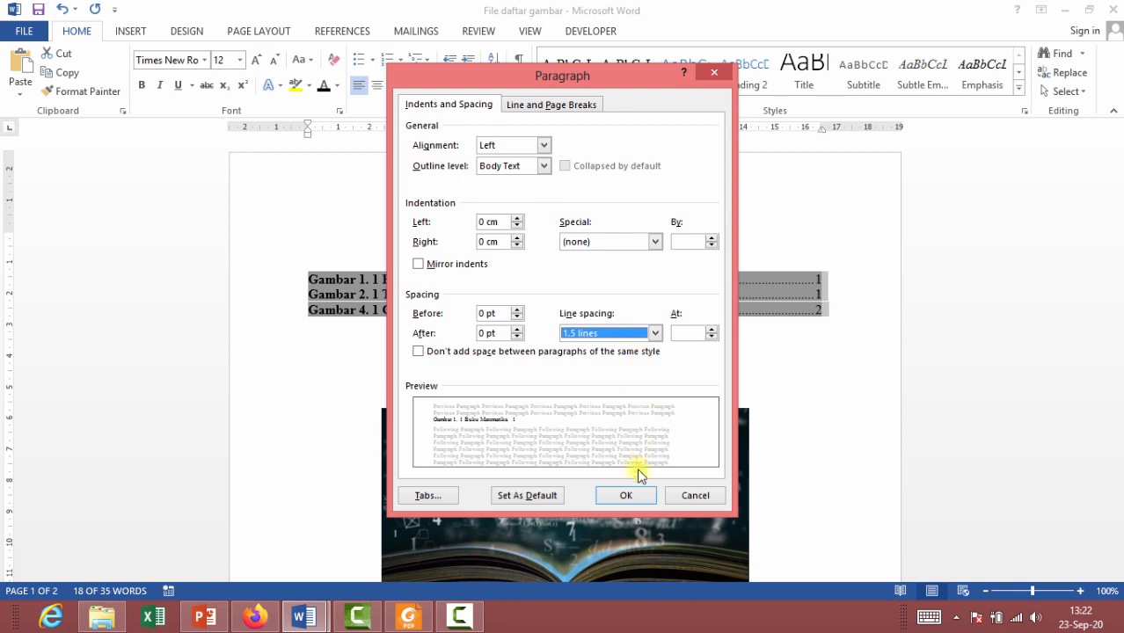
click(639, 496)
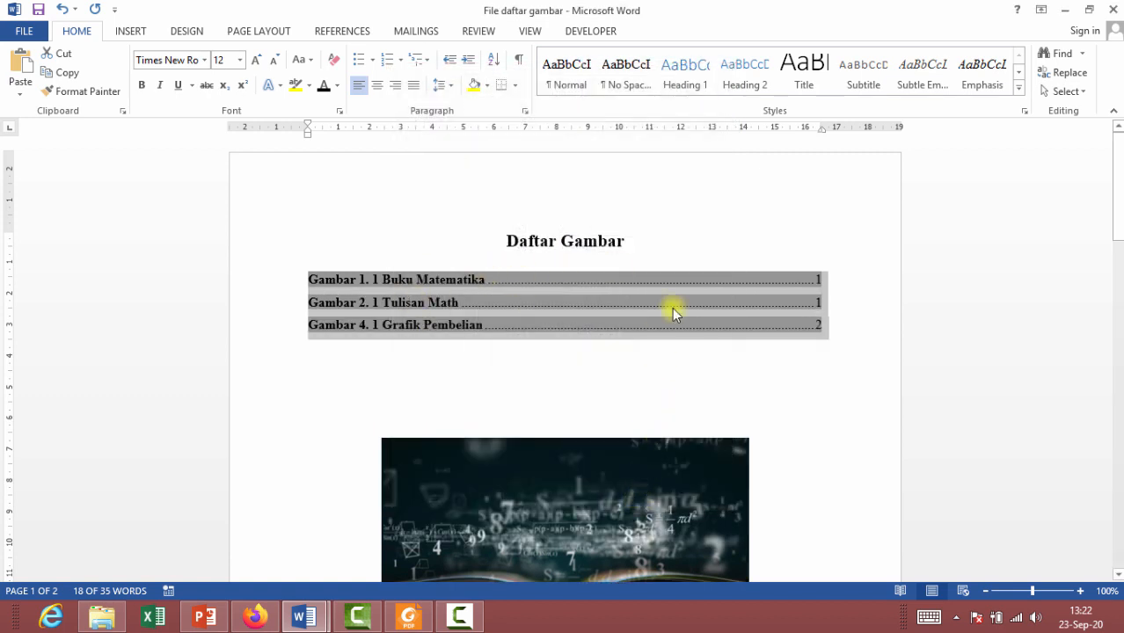
click(758, 254)
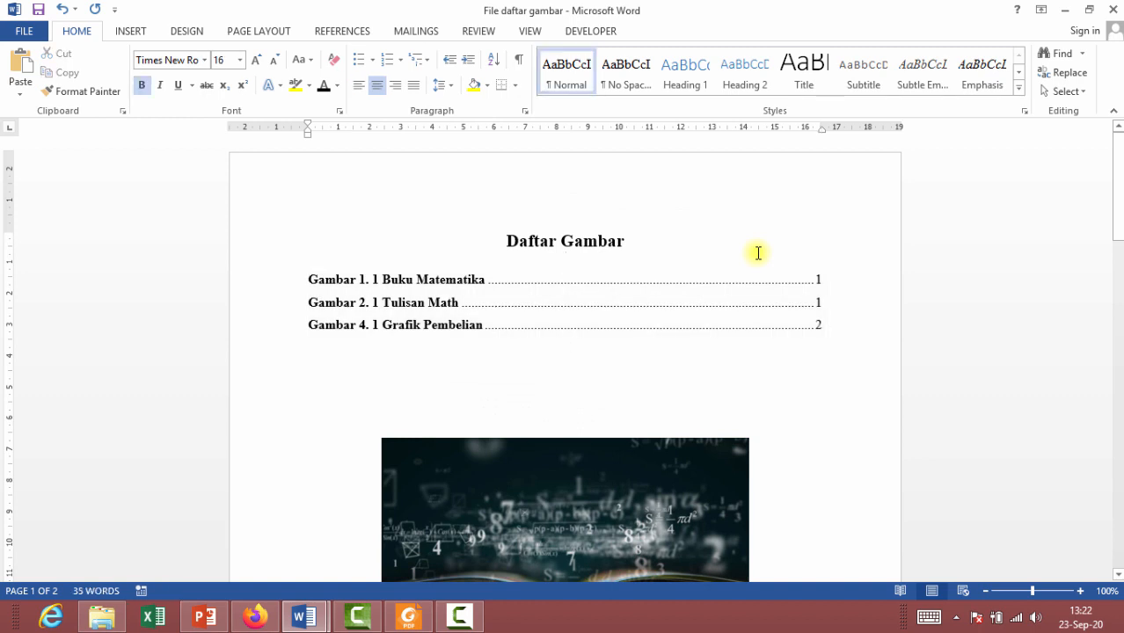